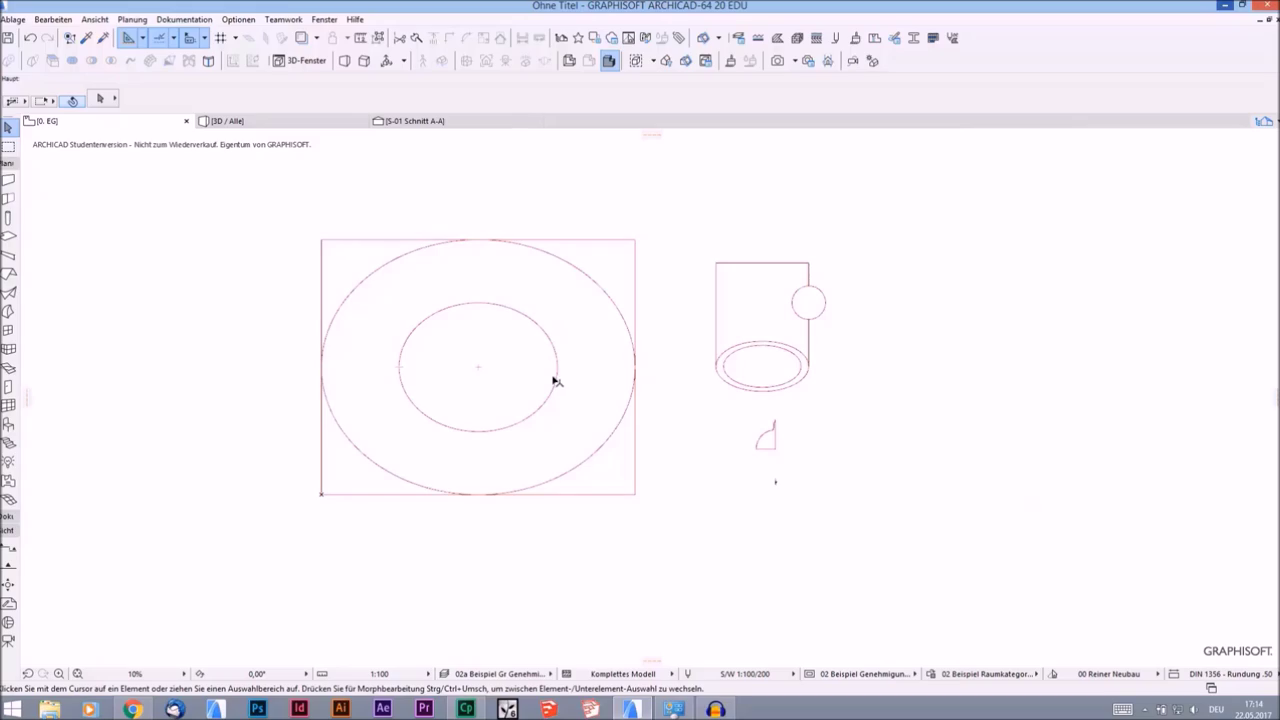
# Select the Shell tool with the Ruled geometry method
pyautogui.moveTo(505, 371); pyautogui.dragTo(505, 402, button='middle')
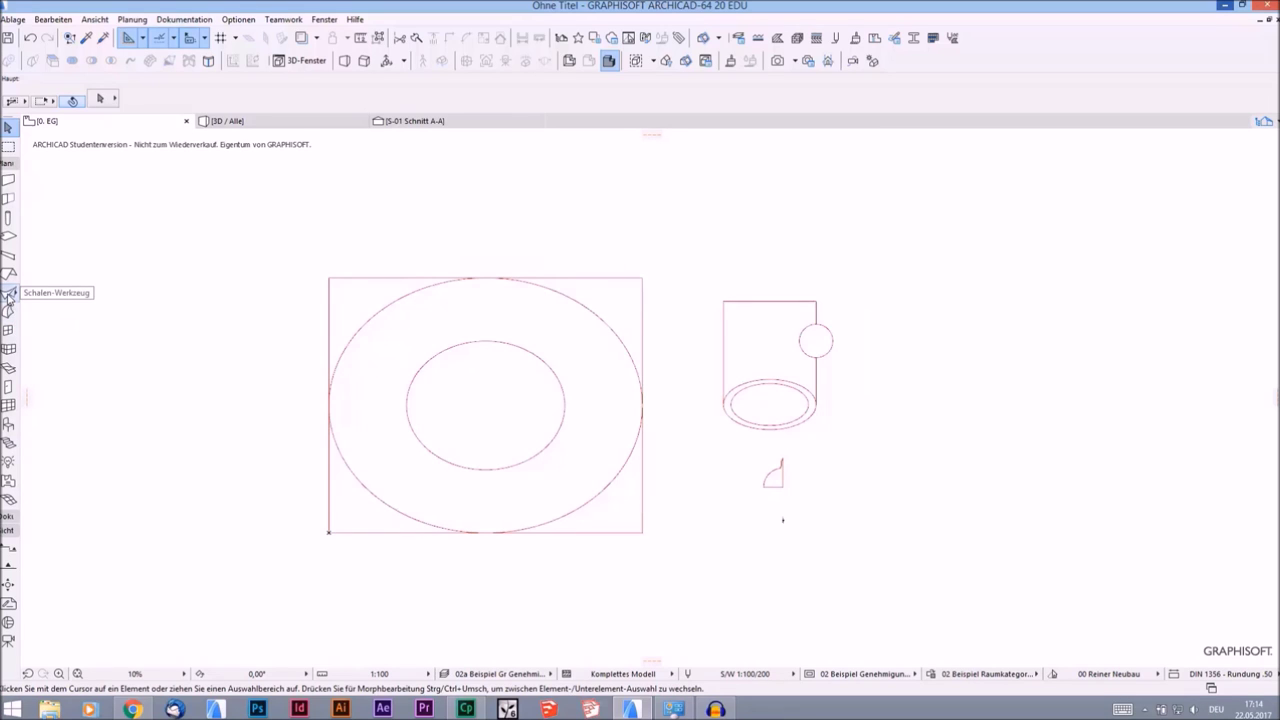
pyautogui.click(9, 294)
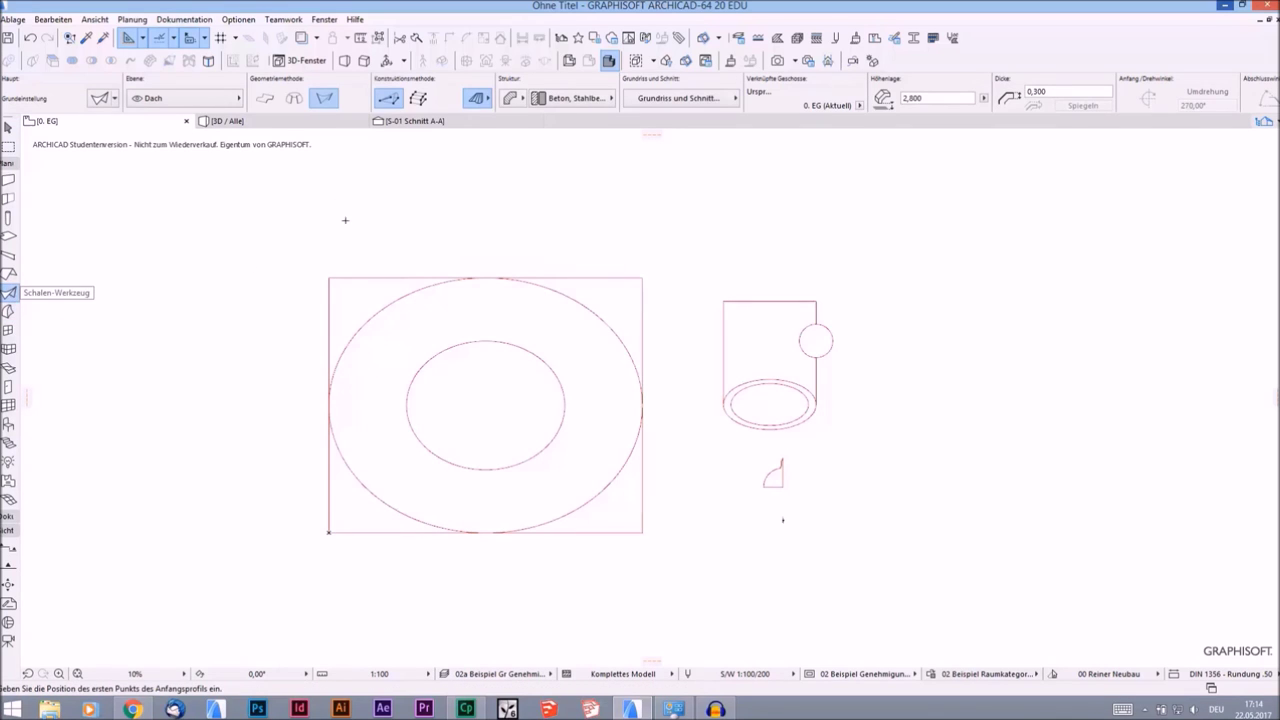
pyautogui.click(294, 98)
pyautogui.click(323, 98)
# Draw the ruled shell through the rectangle's four corners around the two ellipses
pyautogui.scroll(1, 383, 206)
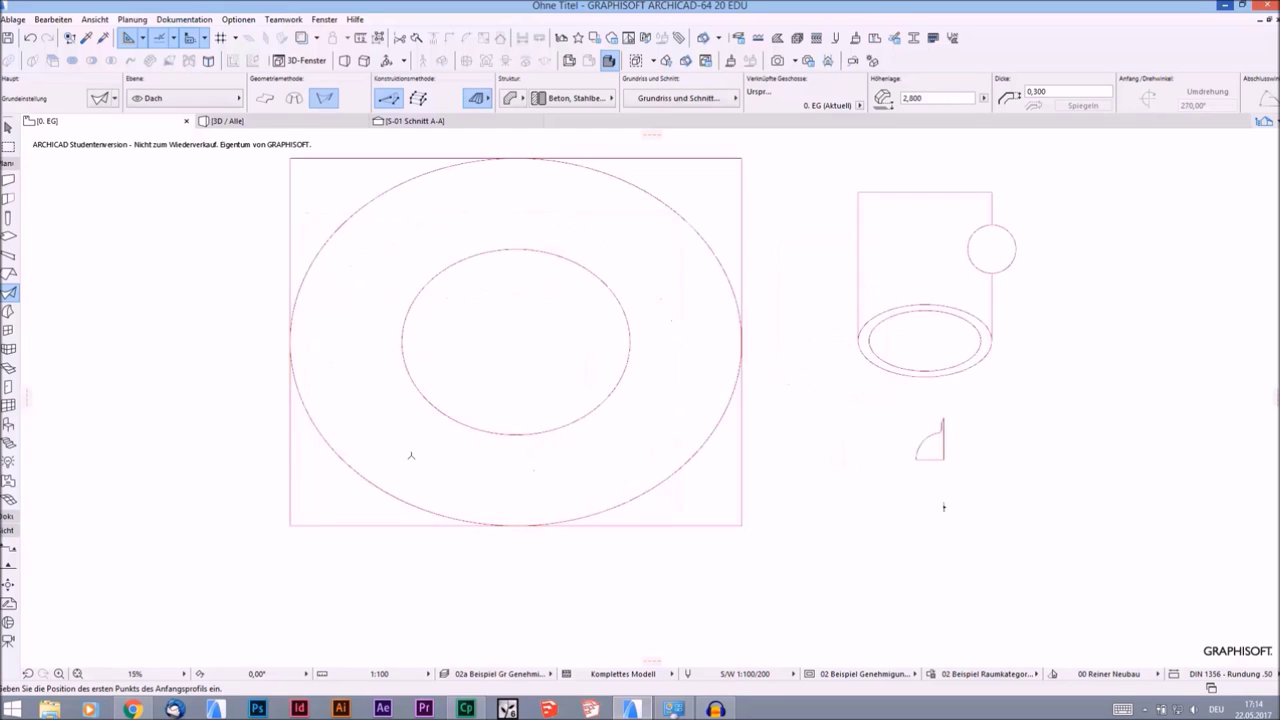
pyautogui.moveTo(405, 476); pyautogui.dragTo(340, 483, button='middle')
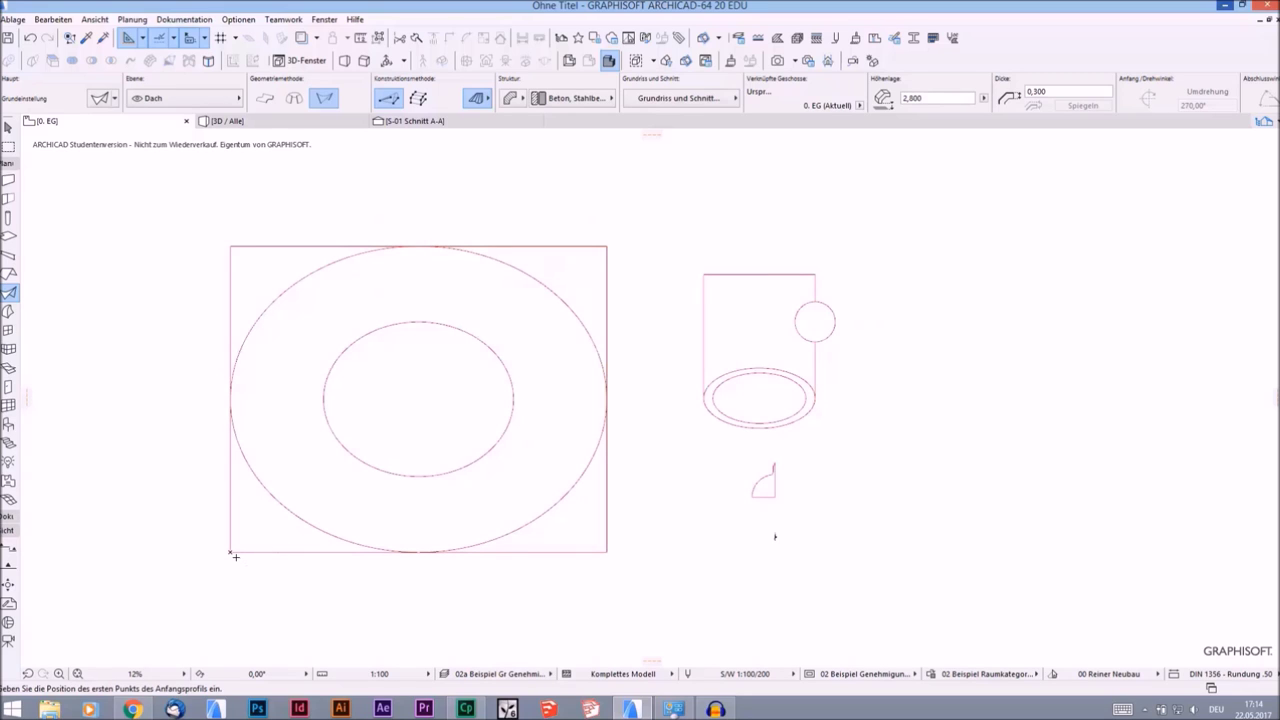
pyautogui.click(232, 551)
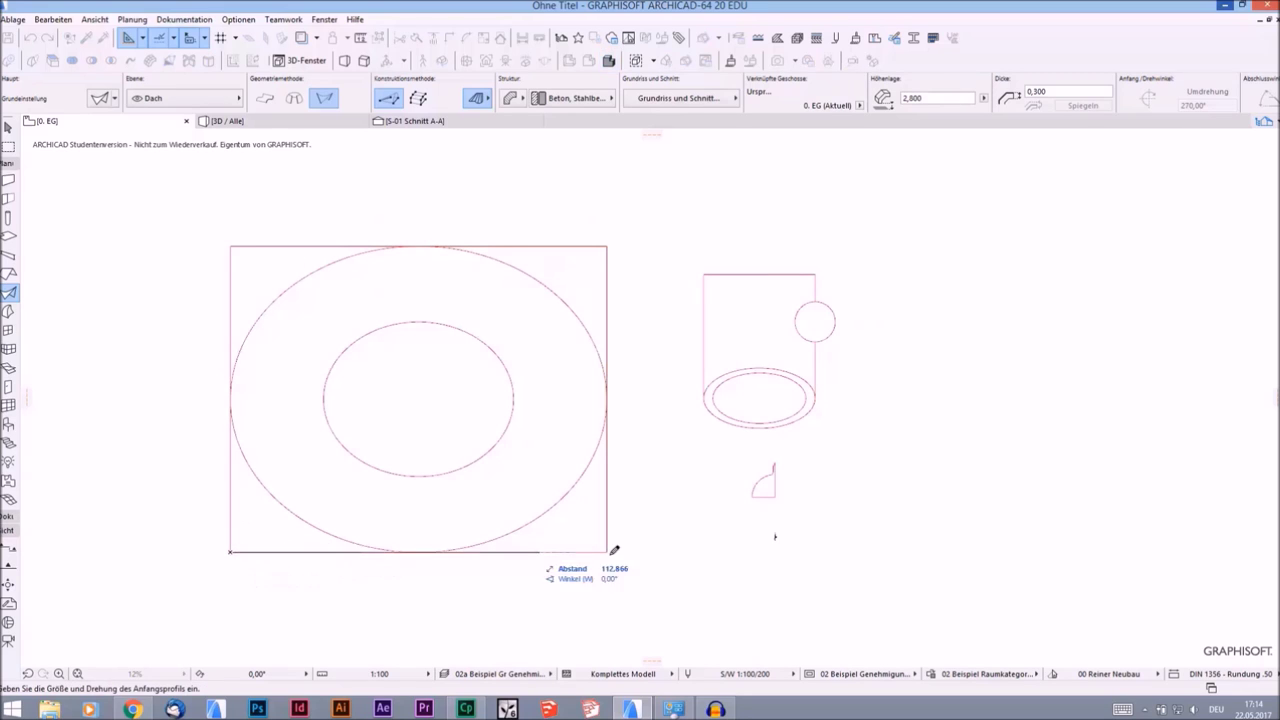
pyautogui.click(607, 551)
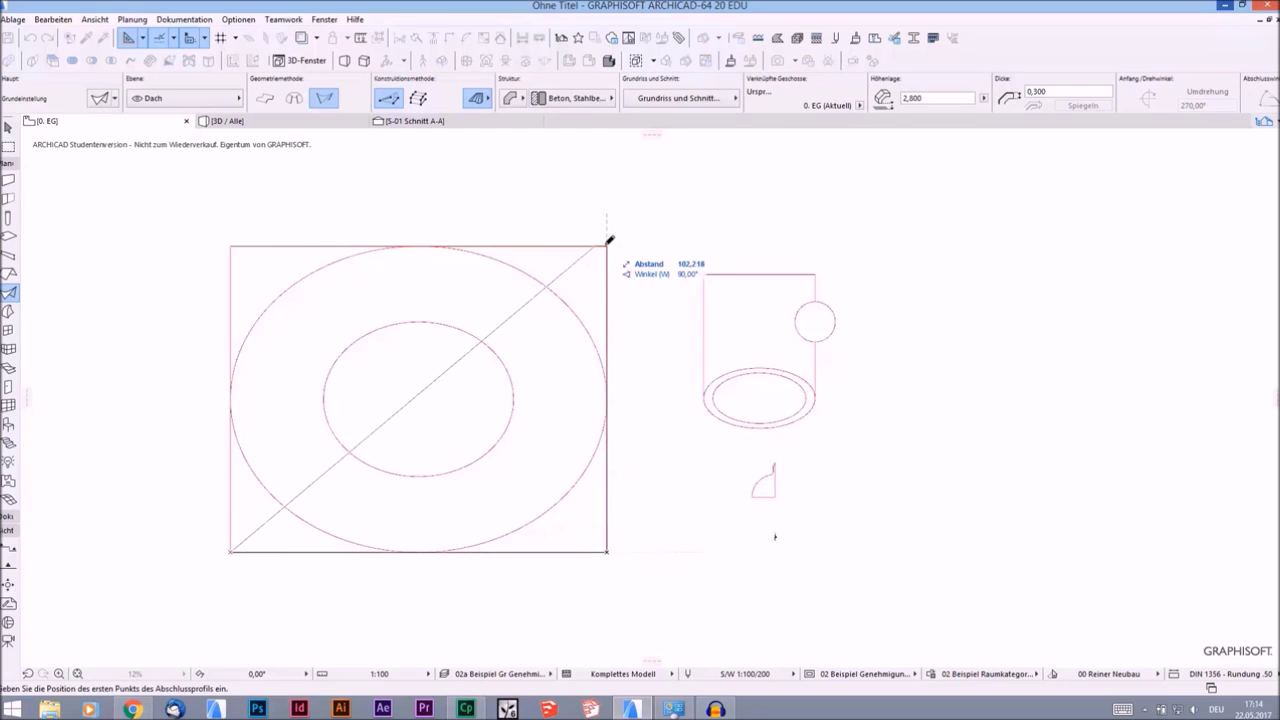
pyautogui.click(607, 246)
pyautogui.click(232, 245)
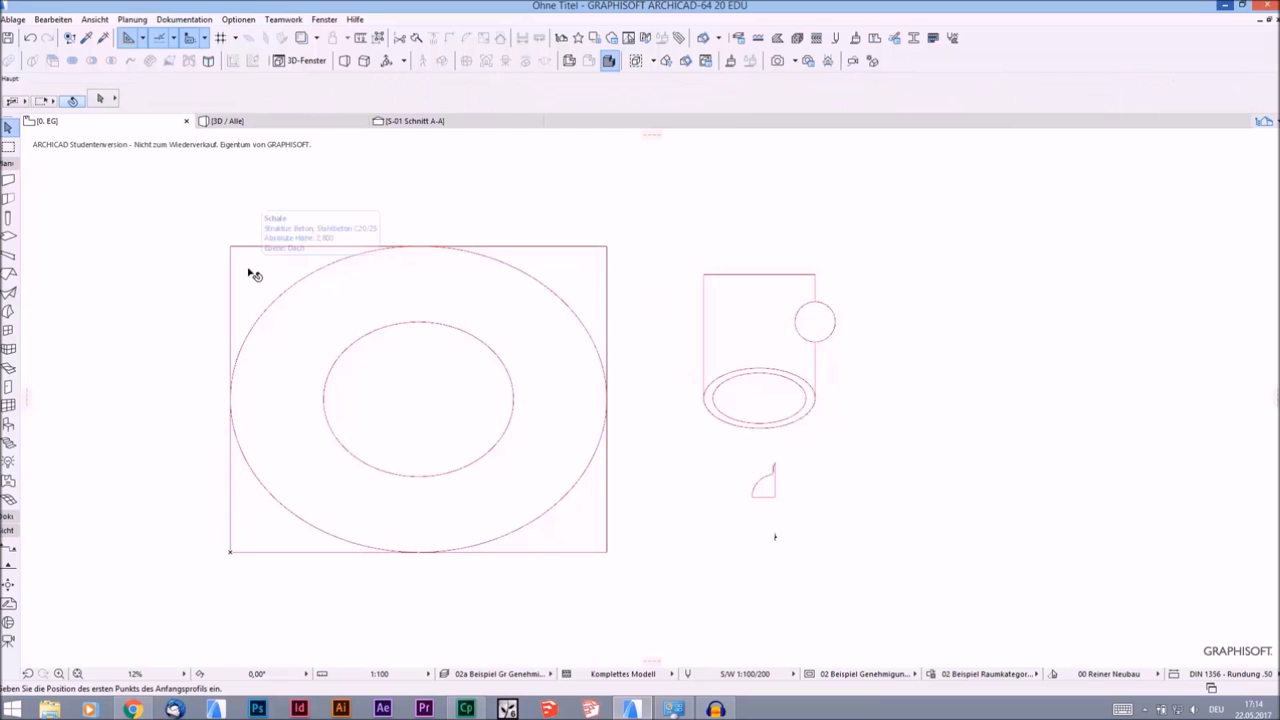
# In 3D, give the shell the general ALLGEMEIN building material
pyautogui.press('F3')
pyautogui.keyDown('shift'); pyautogui.moveTo(409, 314); pyautogui.dragTo(394, 344, button='middle'); pyautogui.keyUp('shift')
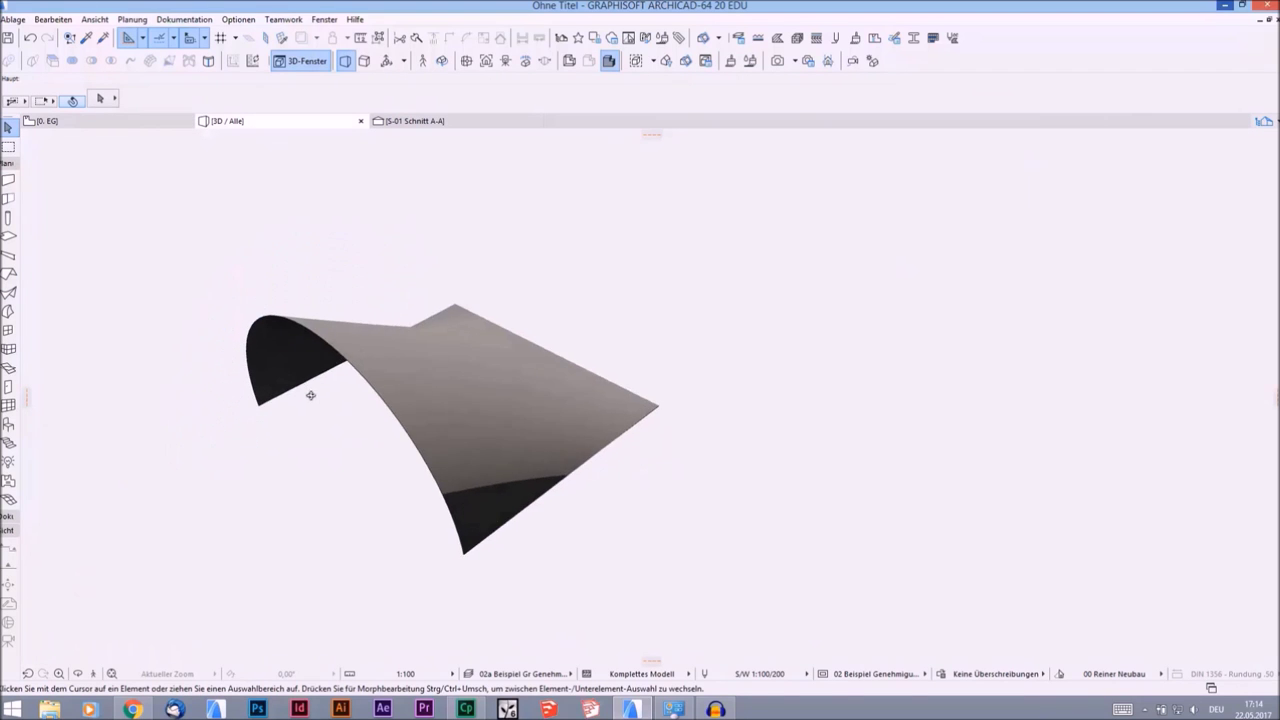
pyautogui.click(366, 296)
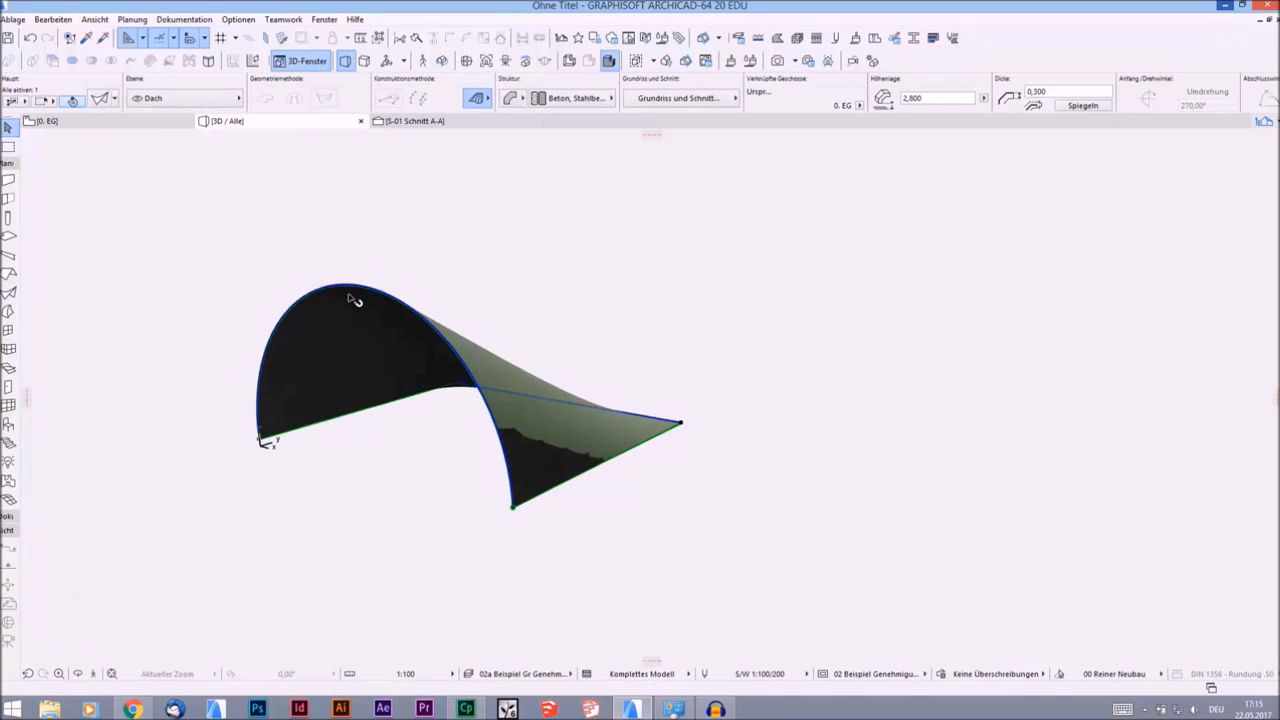
pyautogui.click(570, 98)
pyautogui.click(669, 136)
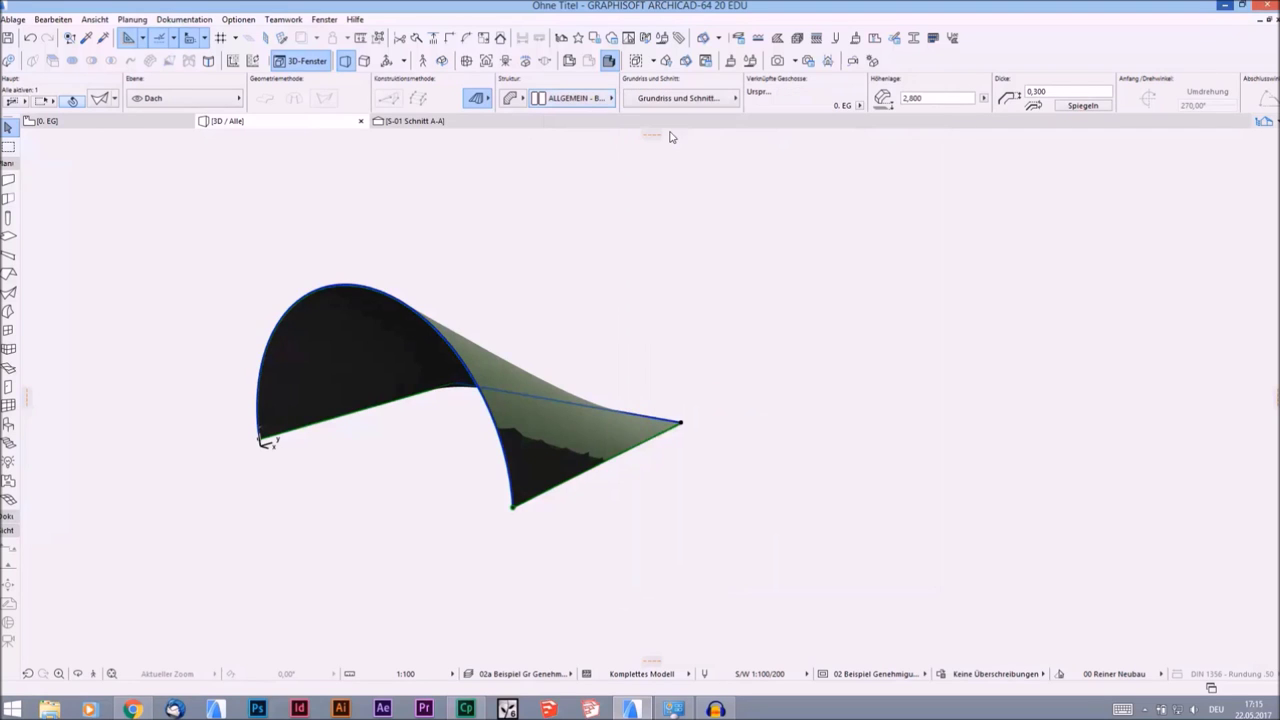
pyautogui.click(523, 263)
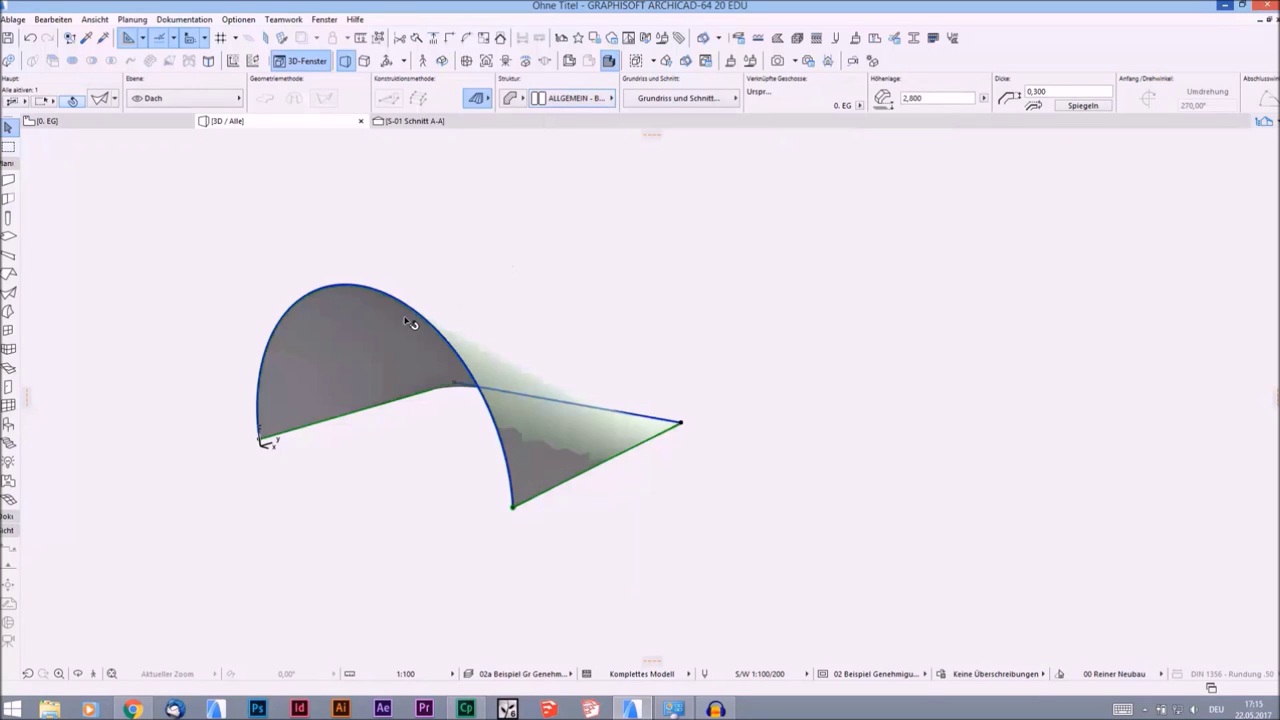
# Try curving the shell's top edge, then undo back to a flat plane
pyautogui.click(364, 288)
pyautogui.click(352, 287)
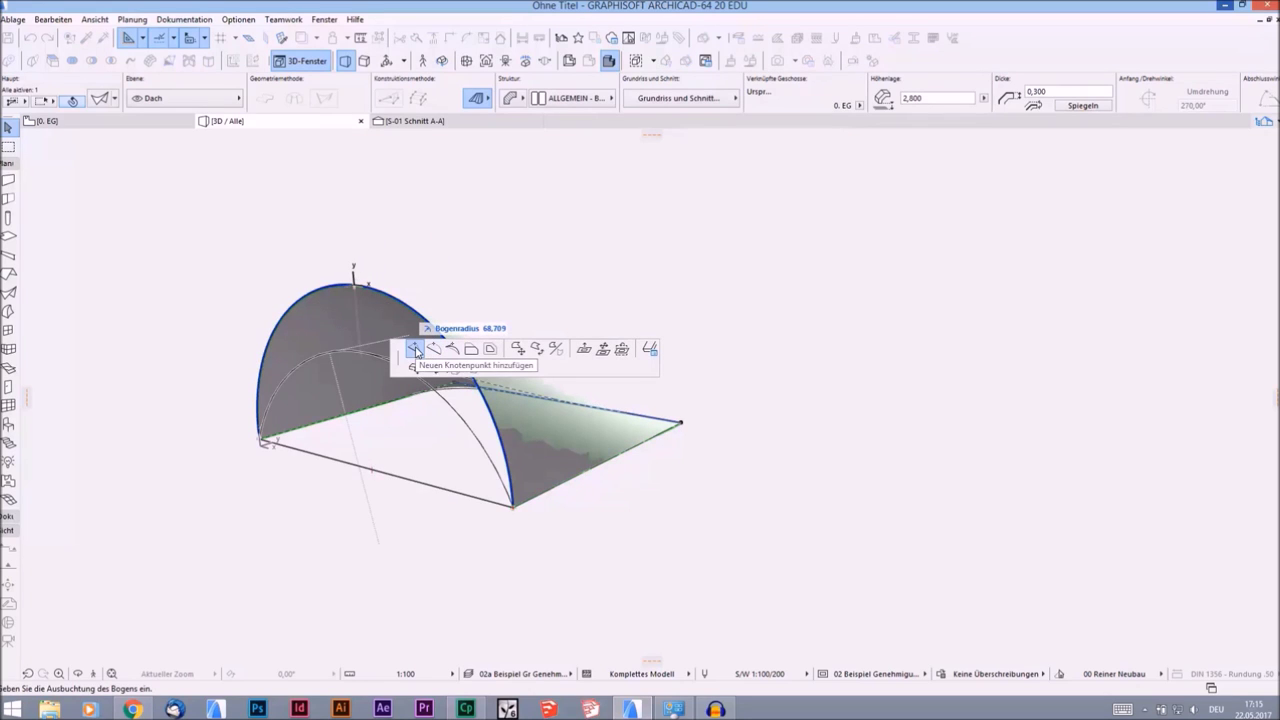
pyautogui.press('Escape')
pyautogui.hotkey('ctrl', 'z')
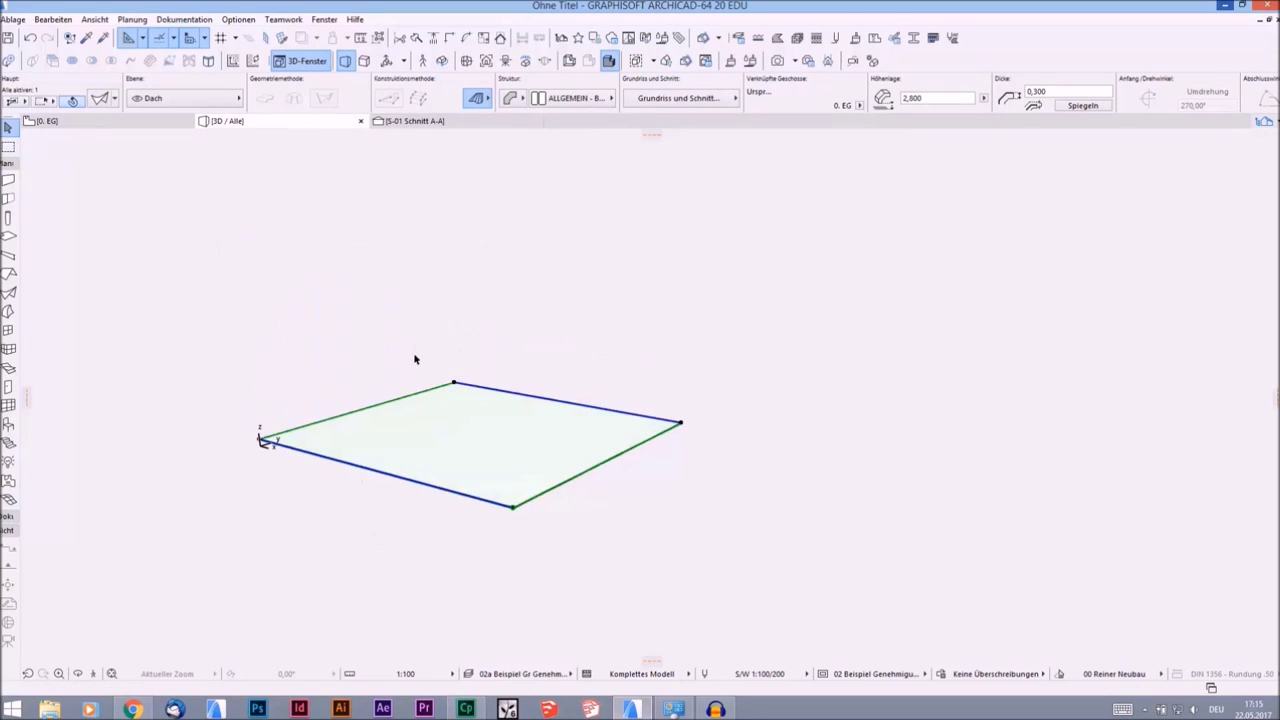
pyautogui.press('Escape')
pyautogui.scroll(2, 420, 452)
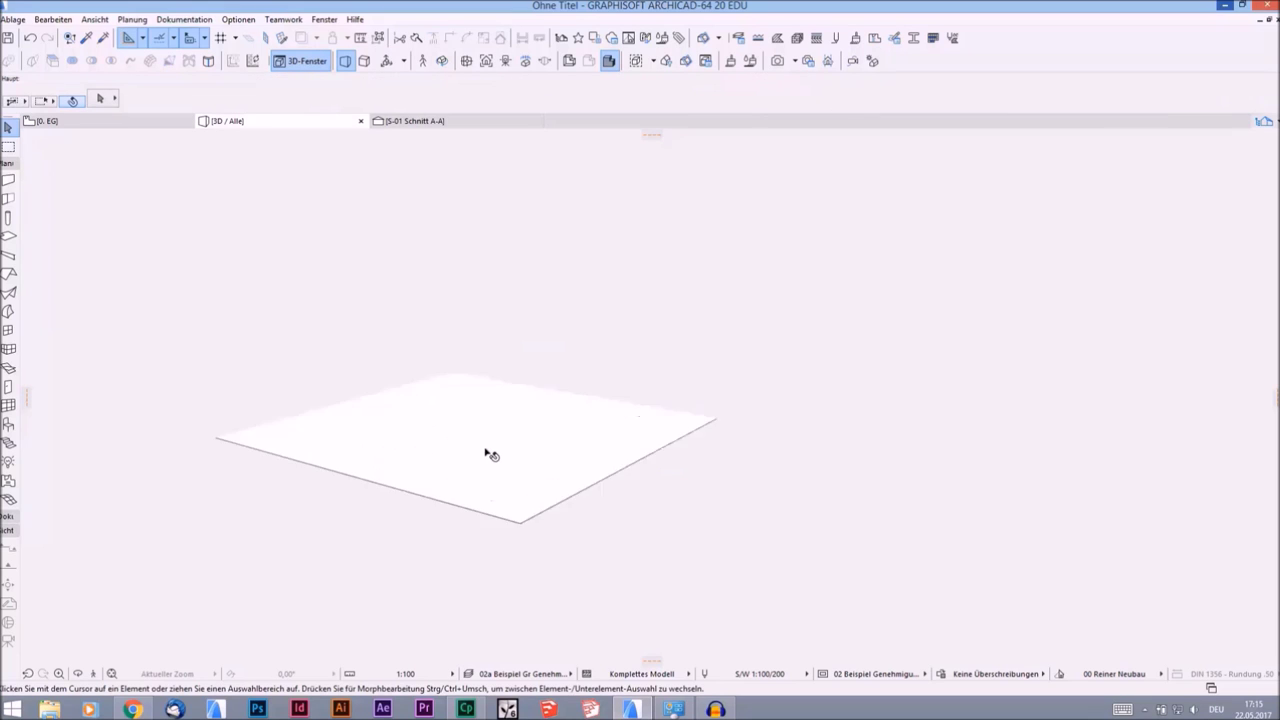
pyautogui.scroll(3, 500, 462)
# Lower the shell's front corner and raise its left corner above the plane
pyautogui.keyDown('shift'); pyautogui.moveTo(541, 483); pyautogui.dragTo(543, 494, button='middle'); pyautogui.keyUp('shift')
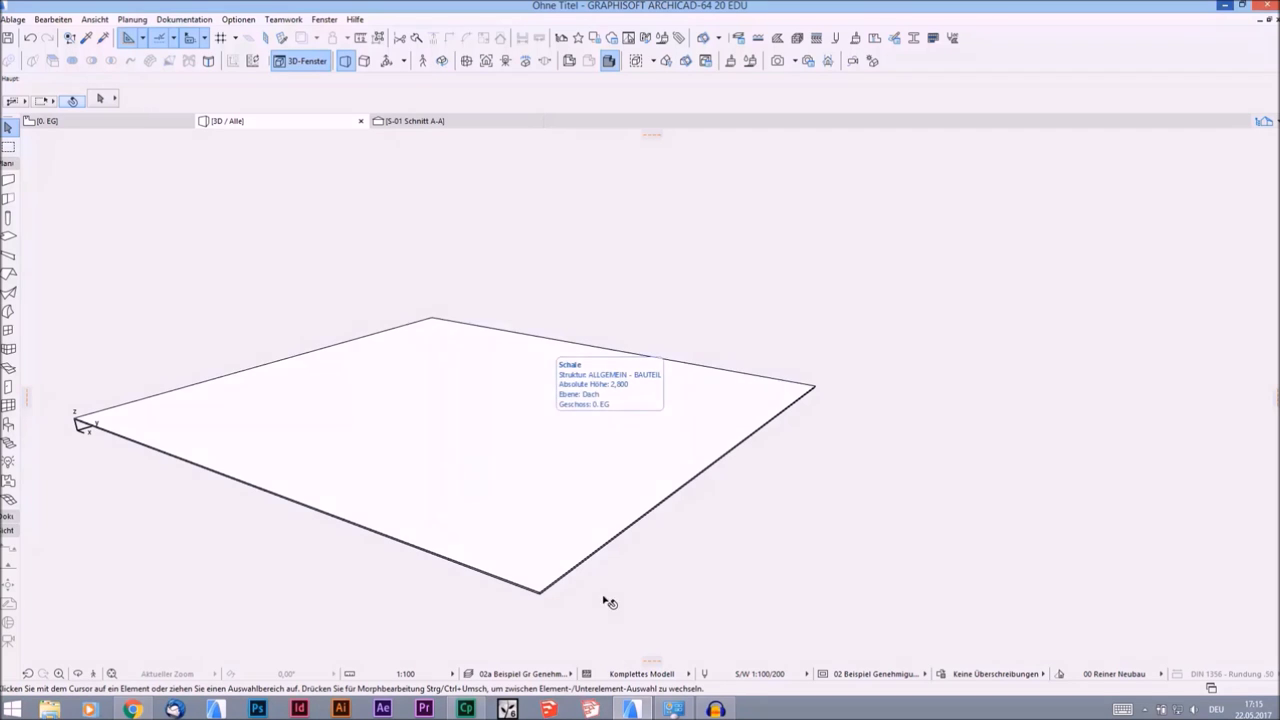
pyautogui.hotkey('ctrl', 'a')
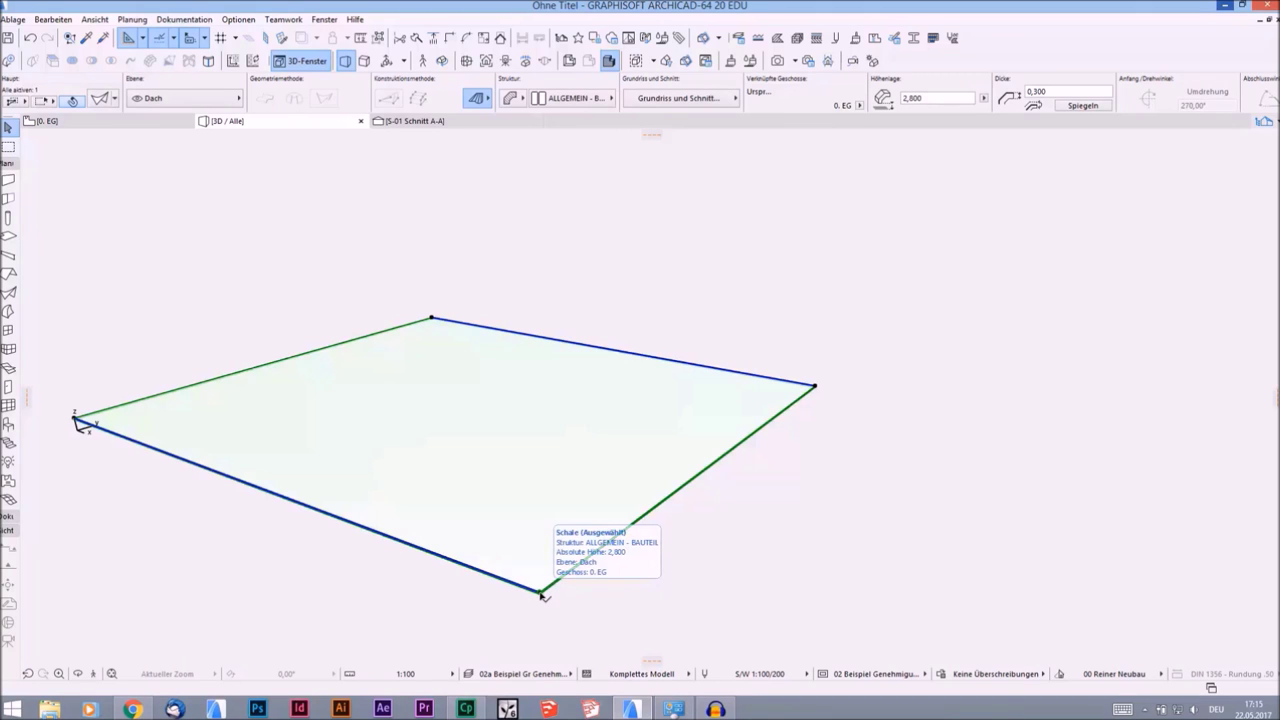
pyautogui.click(540, 592)
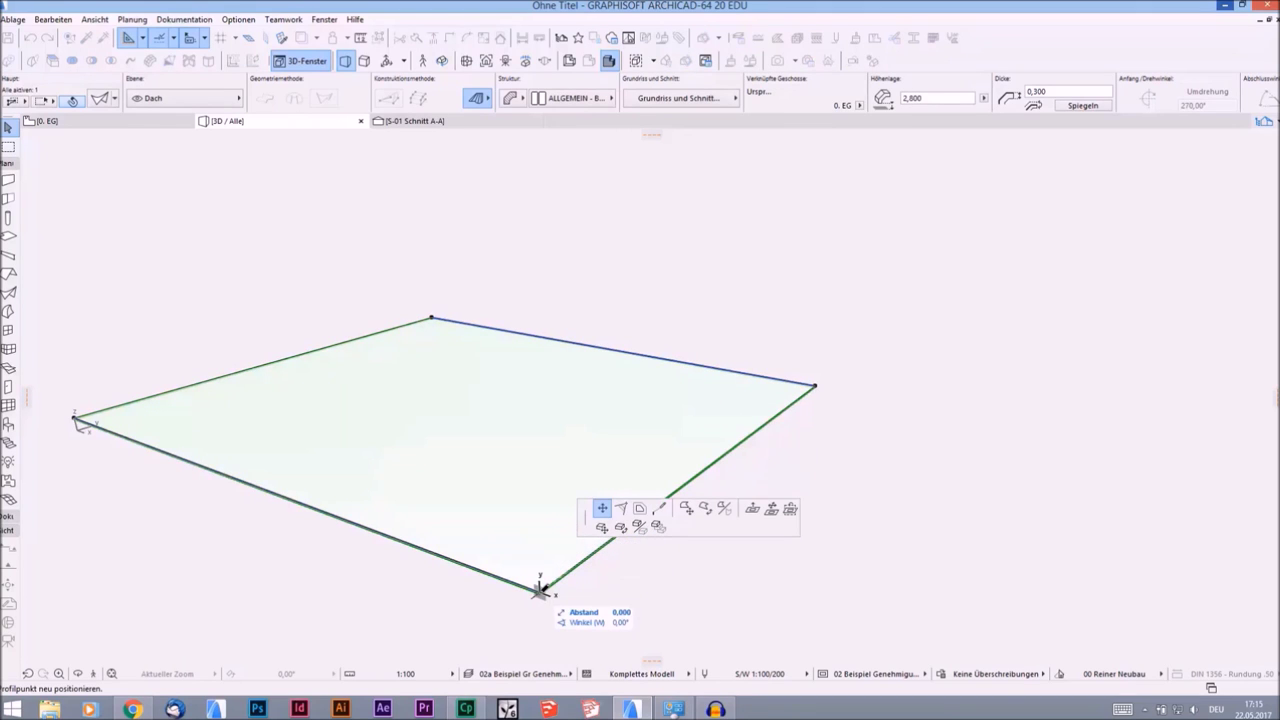
pyautogui.keyDown('shift'); pyautogui.moveTo(541, 580); pyautogui.dragTo(540, 497, button='middle'); pyautogui.keyUp('shift')
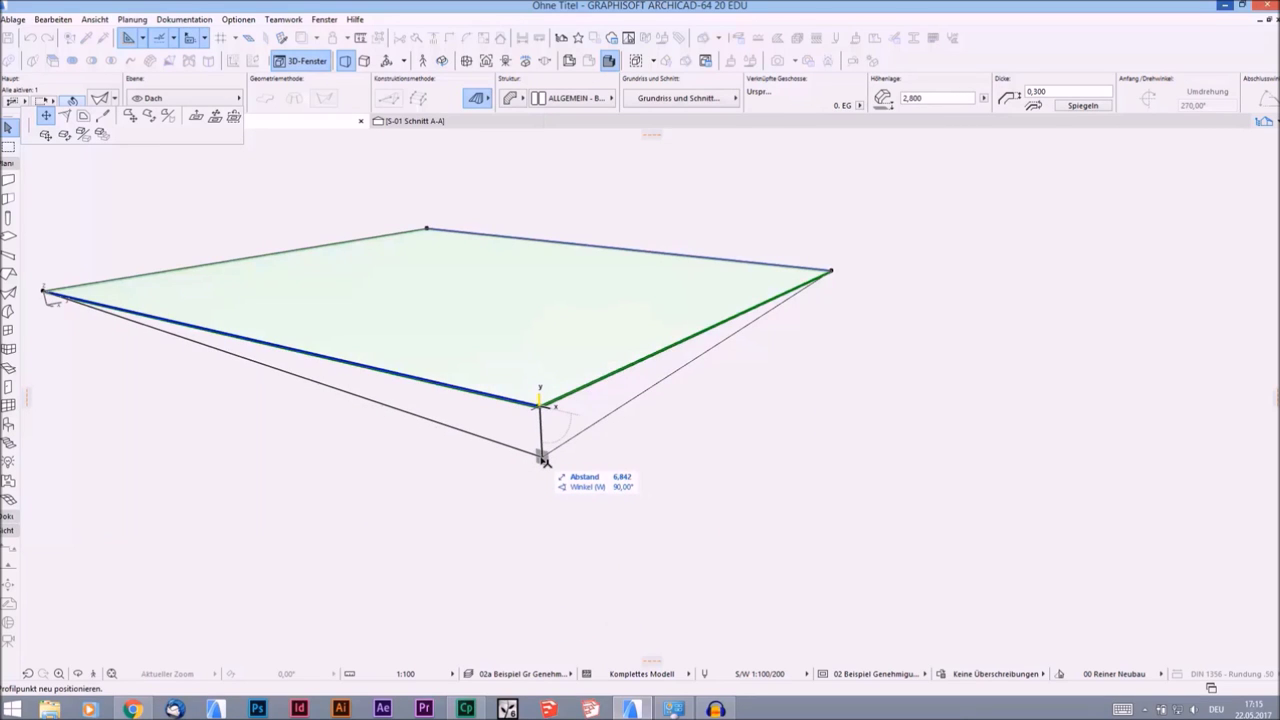
pyautogui.click(542, 460)
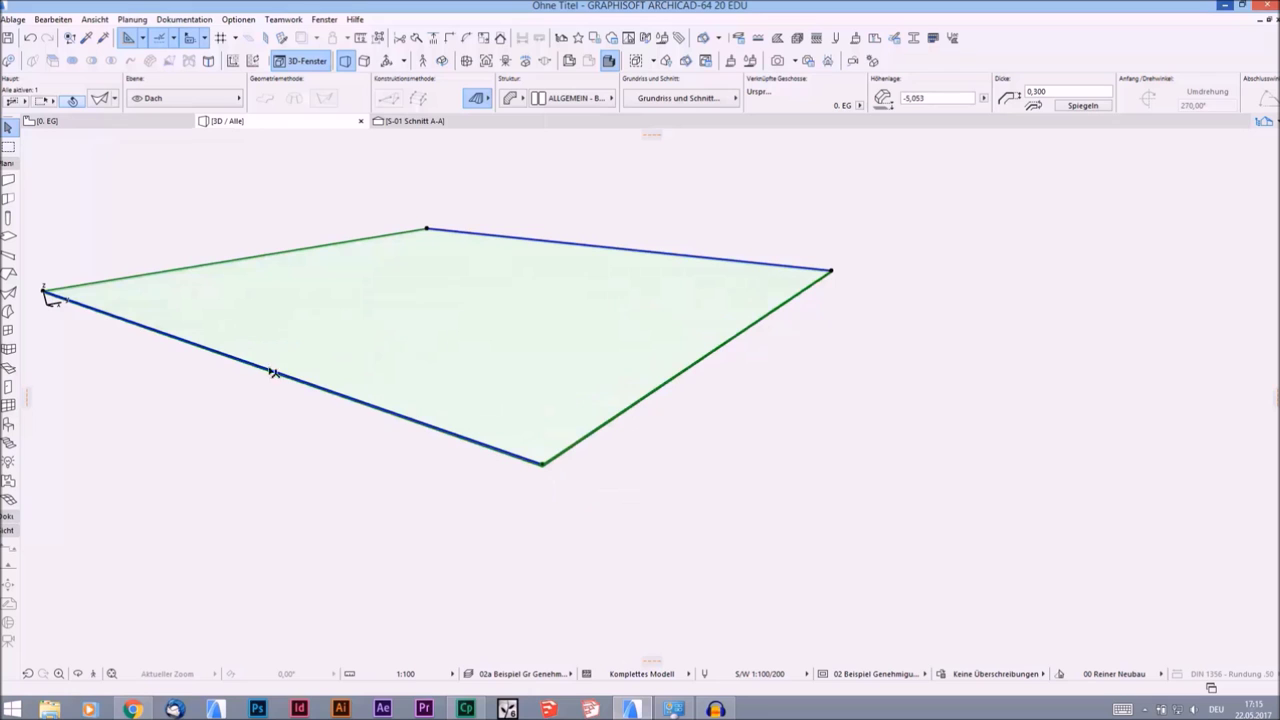
pyautogui.click(44, 294)
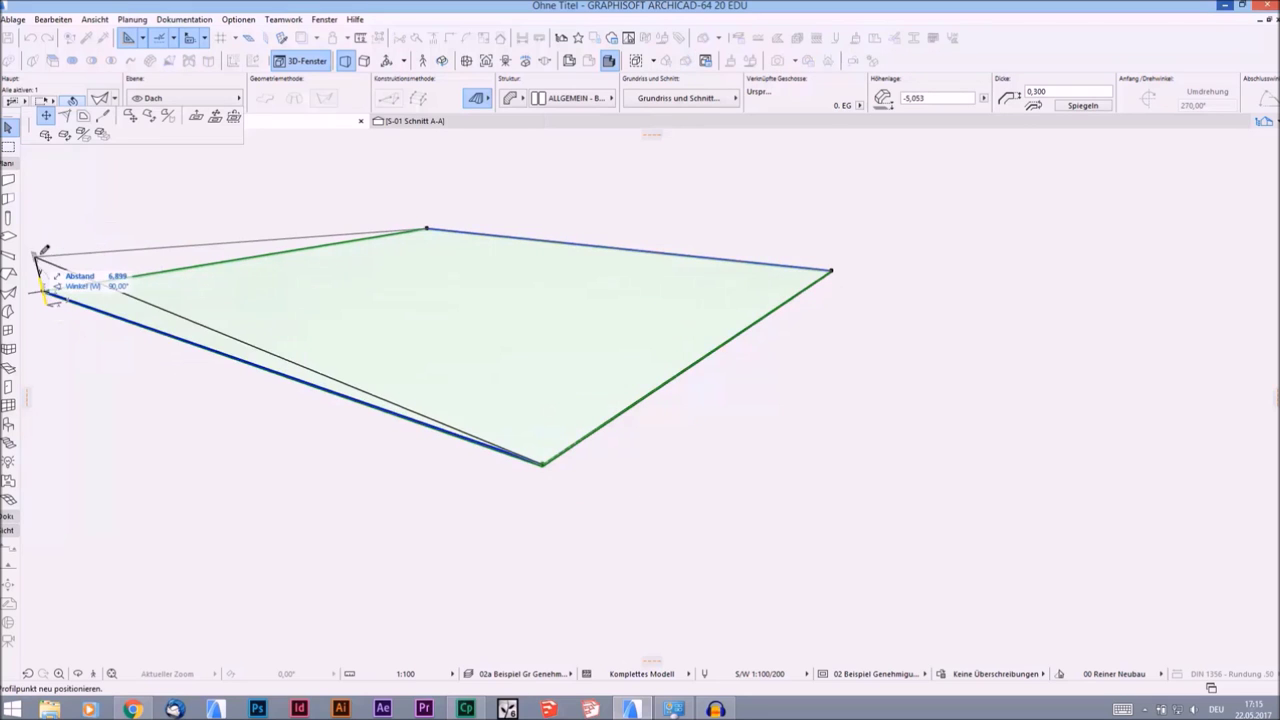
pyautogui.keyDown('shift'); pyautogui.moveTo(44, 252); pyautogui.dragTo(163, 290, button='middle'); pyautogui.keyUp('shift')
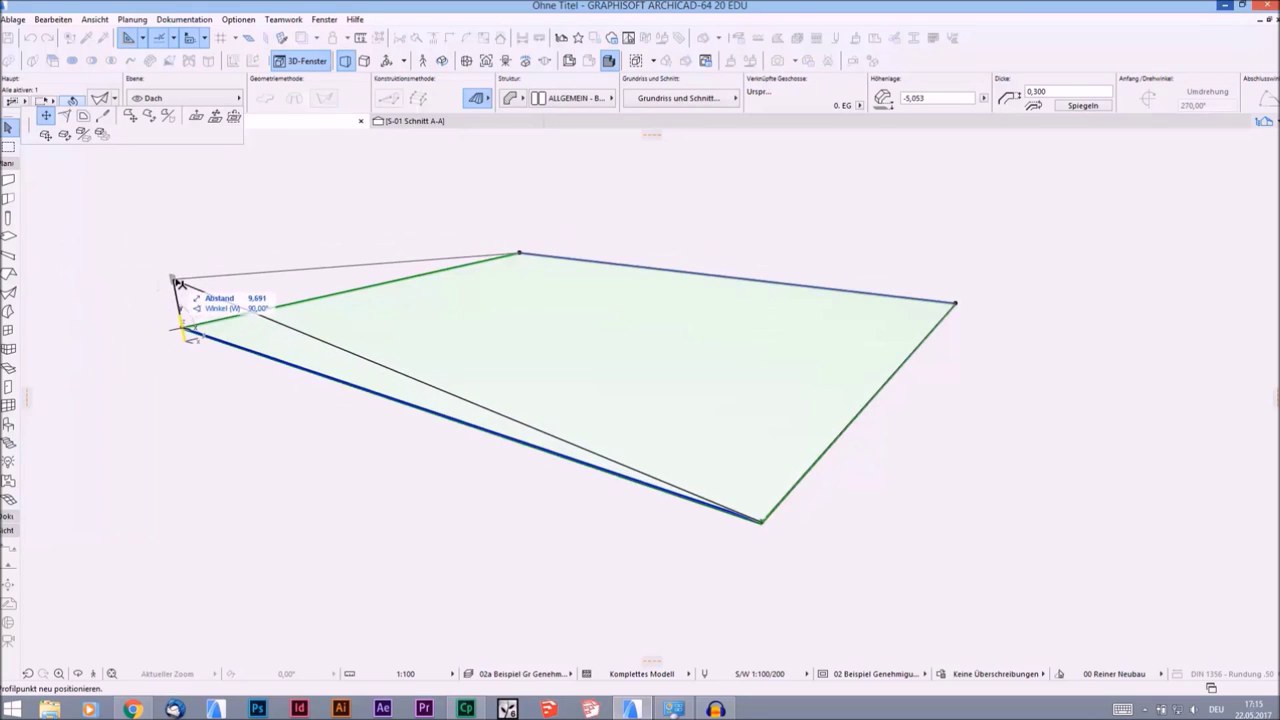
pyautogui.click(173, 280)
# Reposition the right-side corners so the roof surface twists
pyautogui.keyDown('shift'); pyautogui.moveTo(993, 310); pyautogui.dragTo(757, 334, button='middle'); pyautogui.keyUp('shift')
pyautogui.scroll(5, 991, 366)
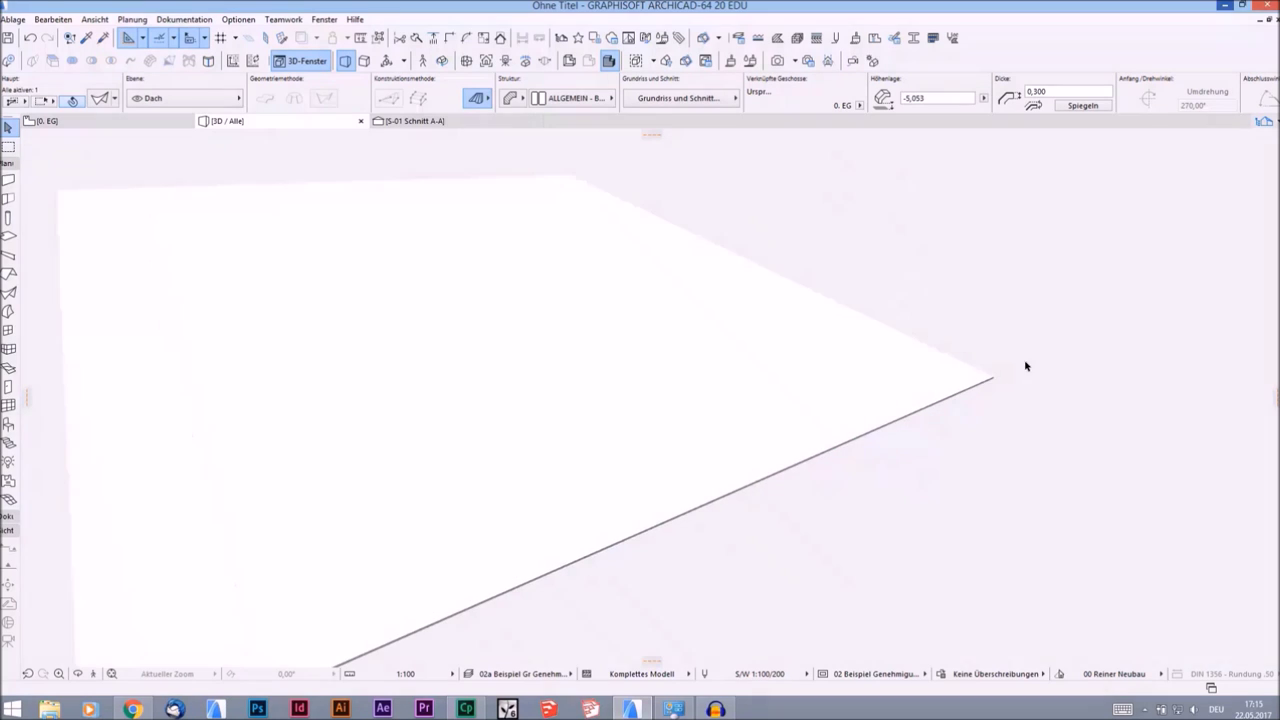
pyautogui.keyDown('shift'); pyautogui.moveTo(991, 366); pyautogui.dragTo(894, 429, button='middle'); pyautogui.keyUp('shift')
pyautogui.click(833, 460)
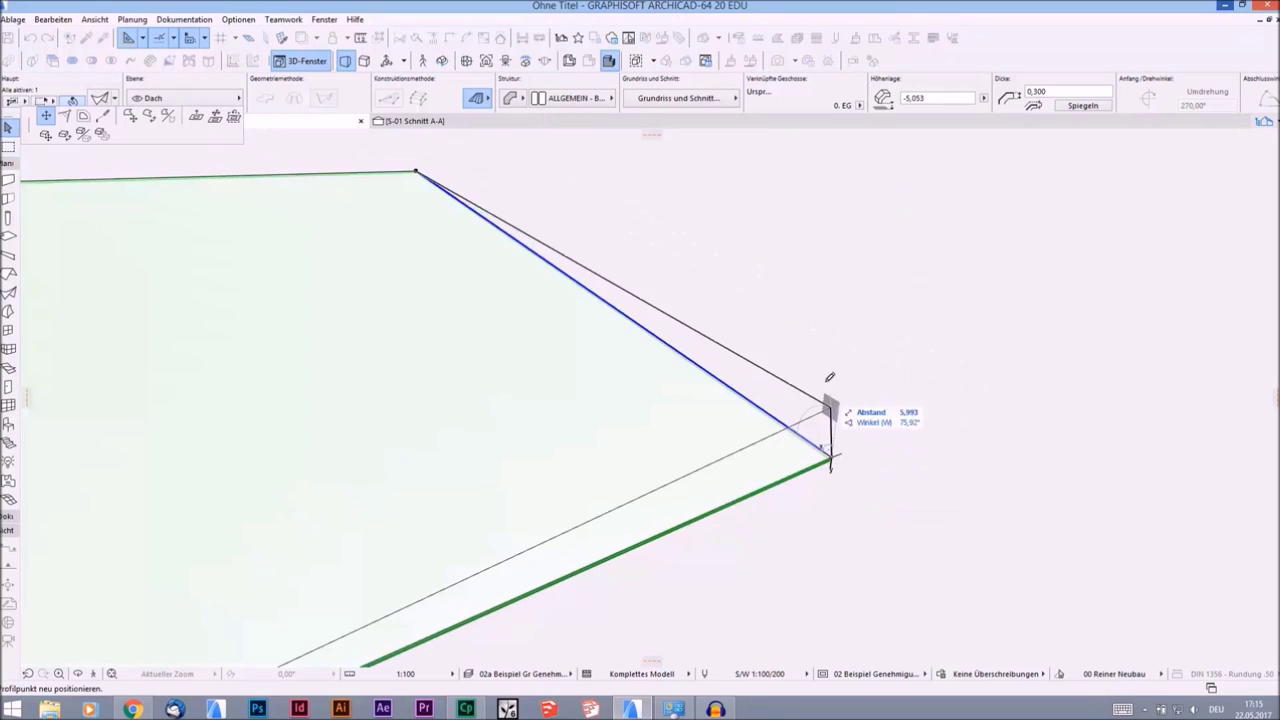
pyautogui.click(847, 336)
pyautogui.scroll(-5, 870, 369)
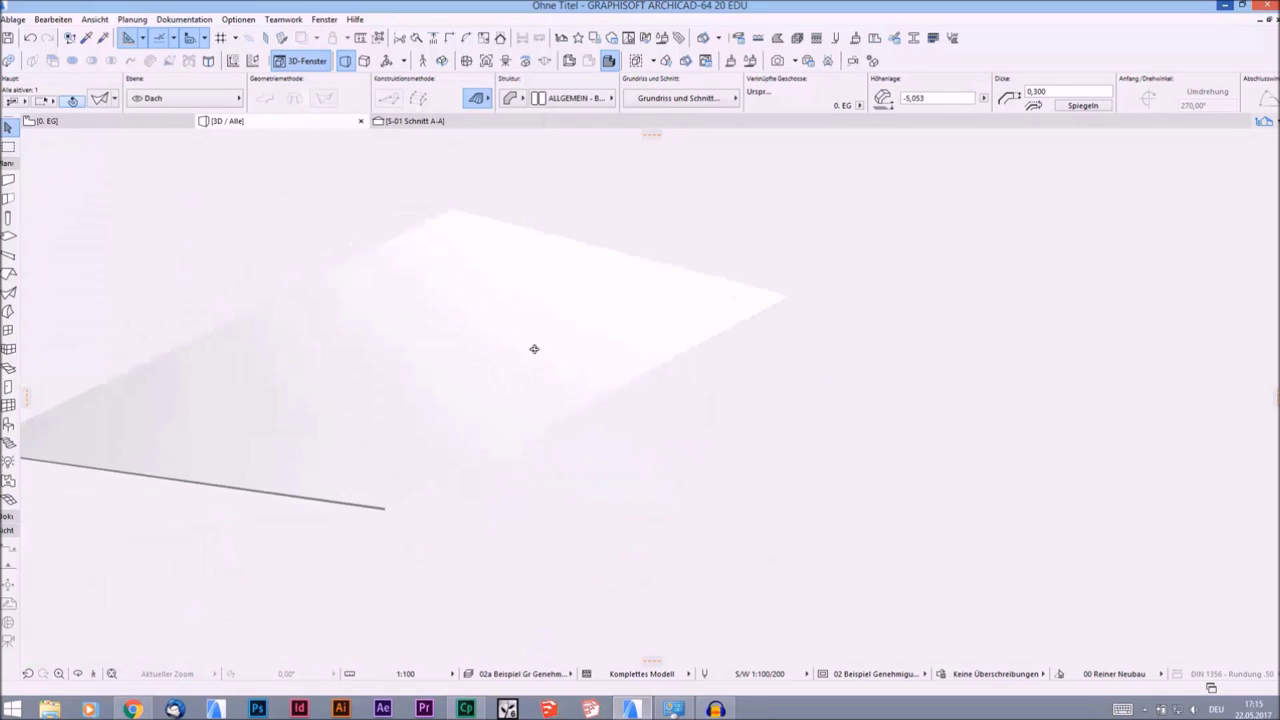
pyautogui.scroll(5, 815, 283)
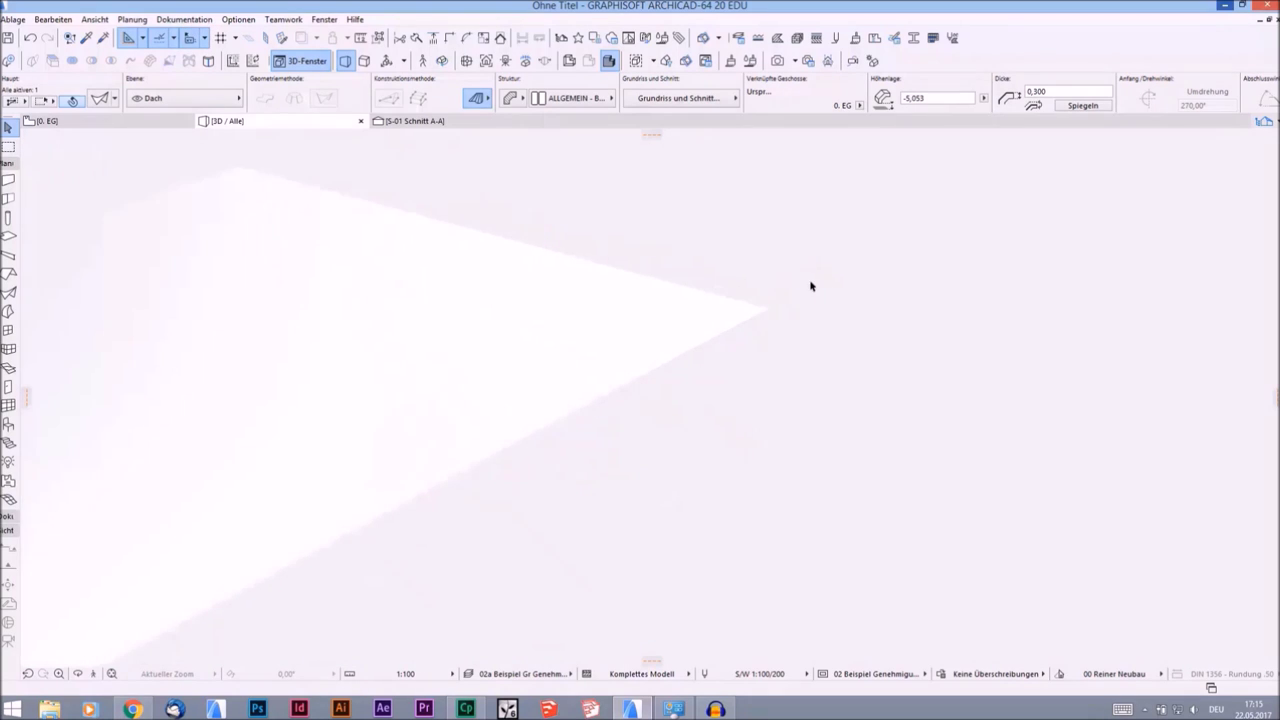
pyautogui.click(757, 314)
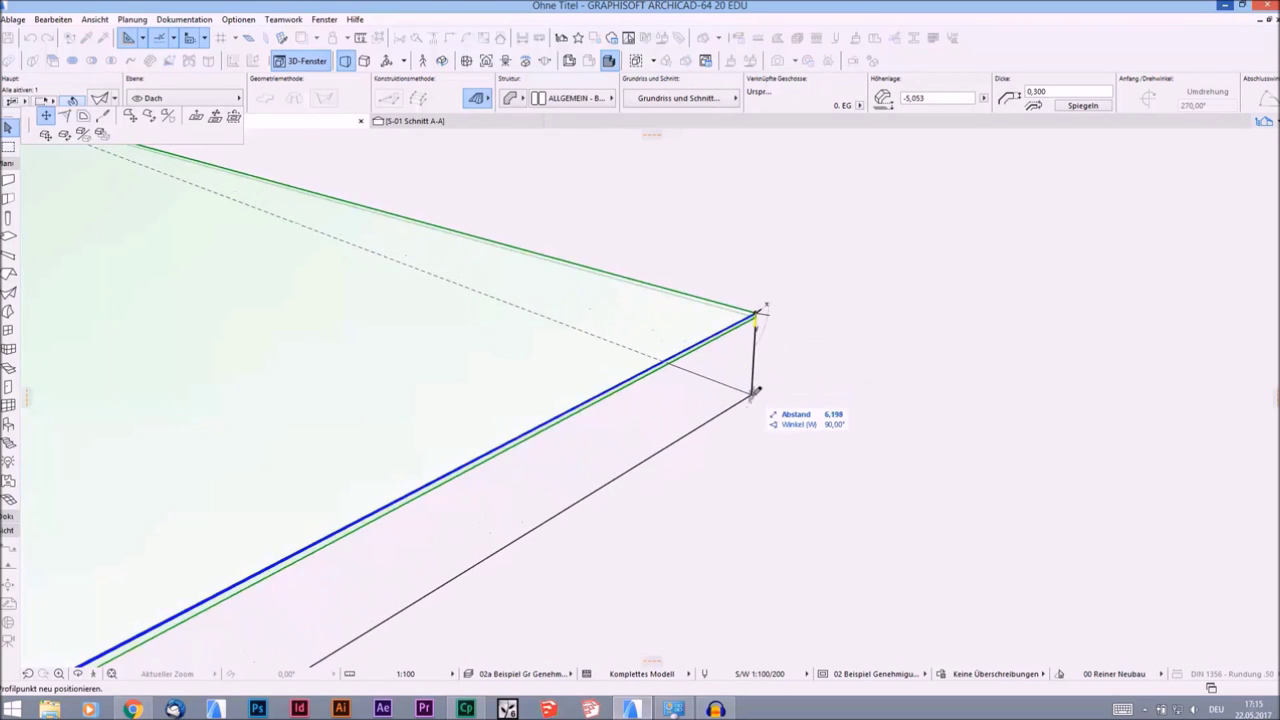
pyautogui.click(754, 392)
pyautogui.scroll(-1, 511, 374)
pyautogui.scroll(-2, 440, 432)
pyautogui.scroll(-2, 440, 432)
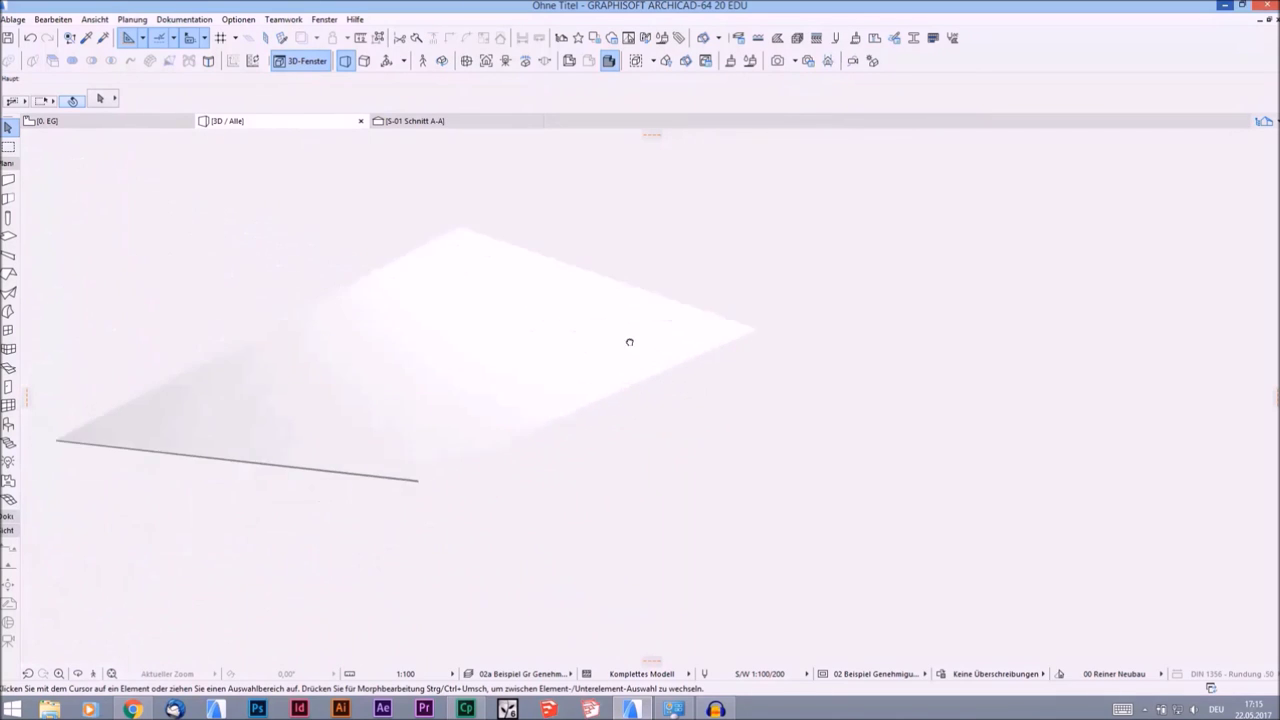
pyautogui.moveTo(629, 340)
pyautogui.keyDown('shift'); pyautogui.mouseDown(button='middle')
pyautogui.moveTo(601, 360)
pyautogui.moveTo(651, 300)
pyautogui.moveTo(643, 446)
pyautogui.moveTo(553, 461)
pyautogui.moveTo(583, 429)
pyautogui.moveTo(471, 451)
pyautogui.moveTo(490, 416)
pyautogui.moveTo(506, 429)
pyautogui.moveTo(437, 437)
pyautogui.moveTo(562, 437)
pyautogui.moveTo(603, 511)
pyautogui.moveTo(548, 390)
pyautogui.moveTo(580, 423)
pyautogui.moveTo(243, 409)
pyautogui.mouseUp(button='middle'); pyautogui.keyUp('shift')
# Redefine the shell contour by tracing the outer ellipse on the ground-floor plan
pyautogui.click(126, 123)
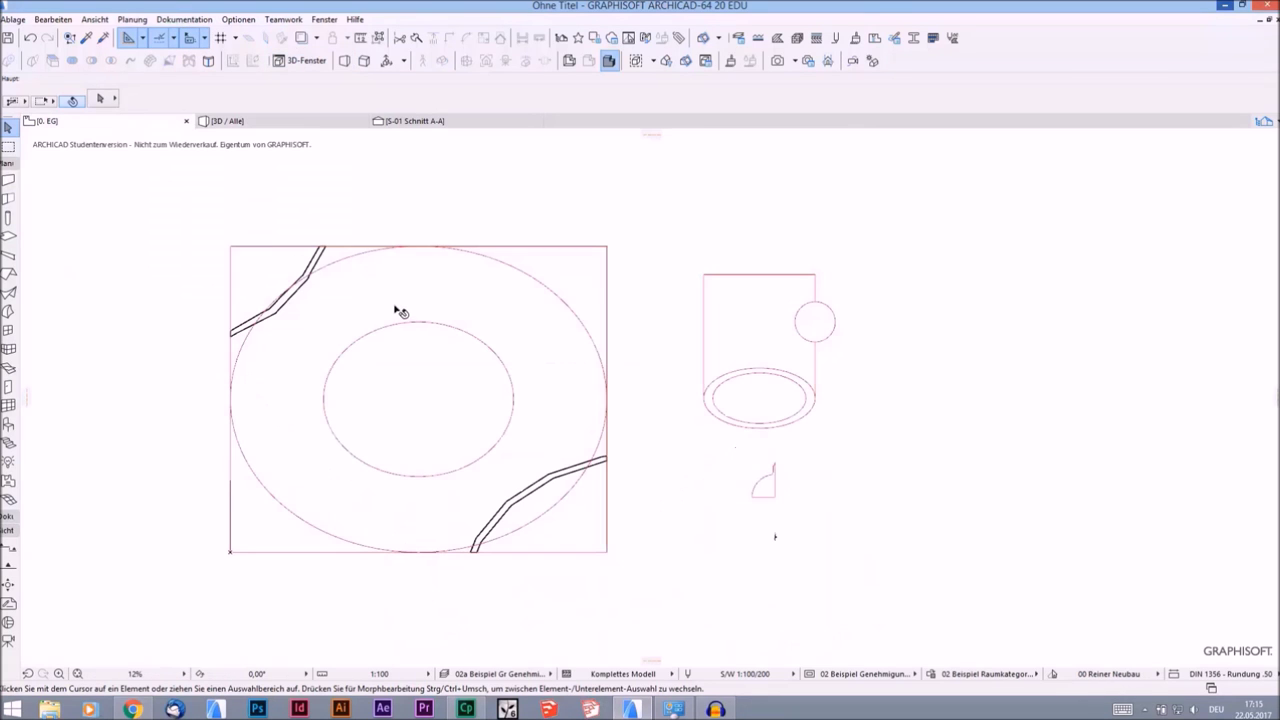
pyautogui.click(256, 276)
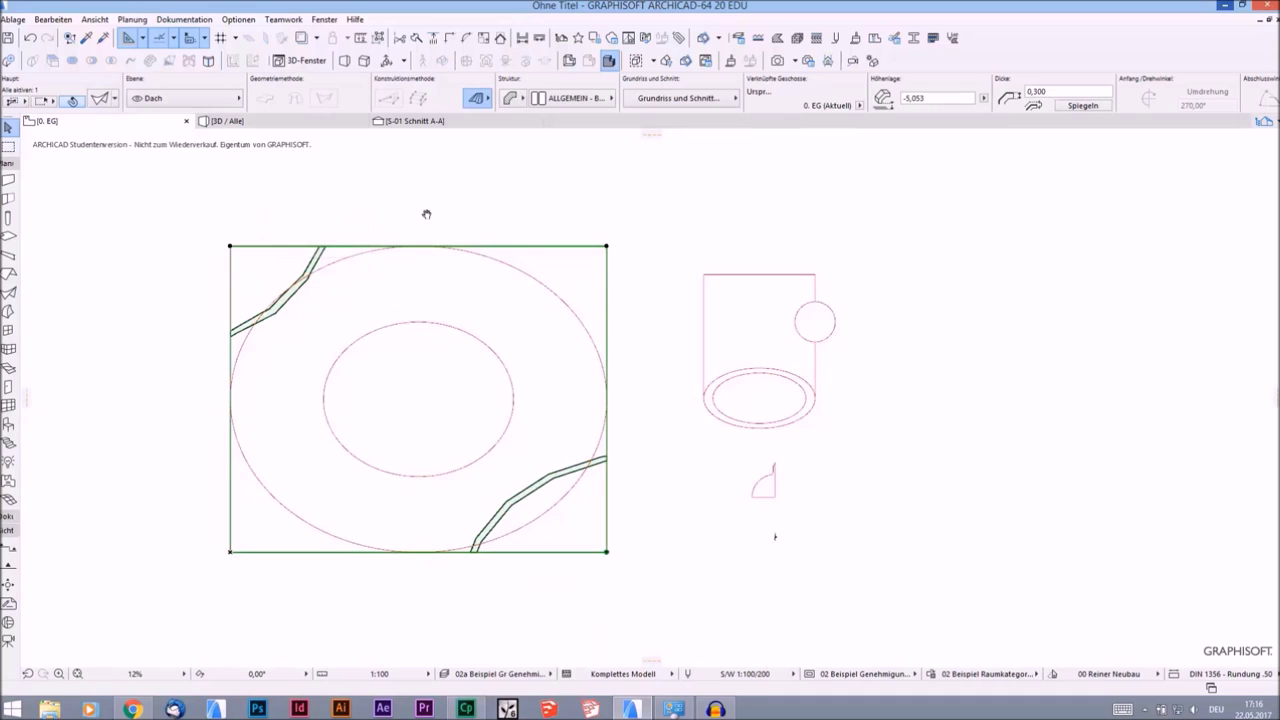
pyautogui.moveTo(426, 211); pyautogui.dragTo(460, 214, button='middle')
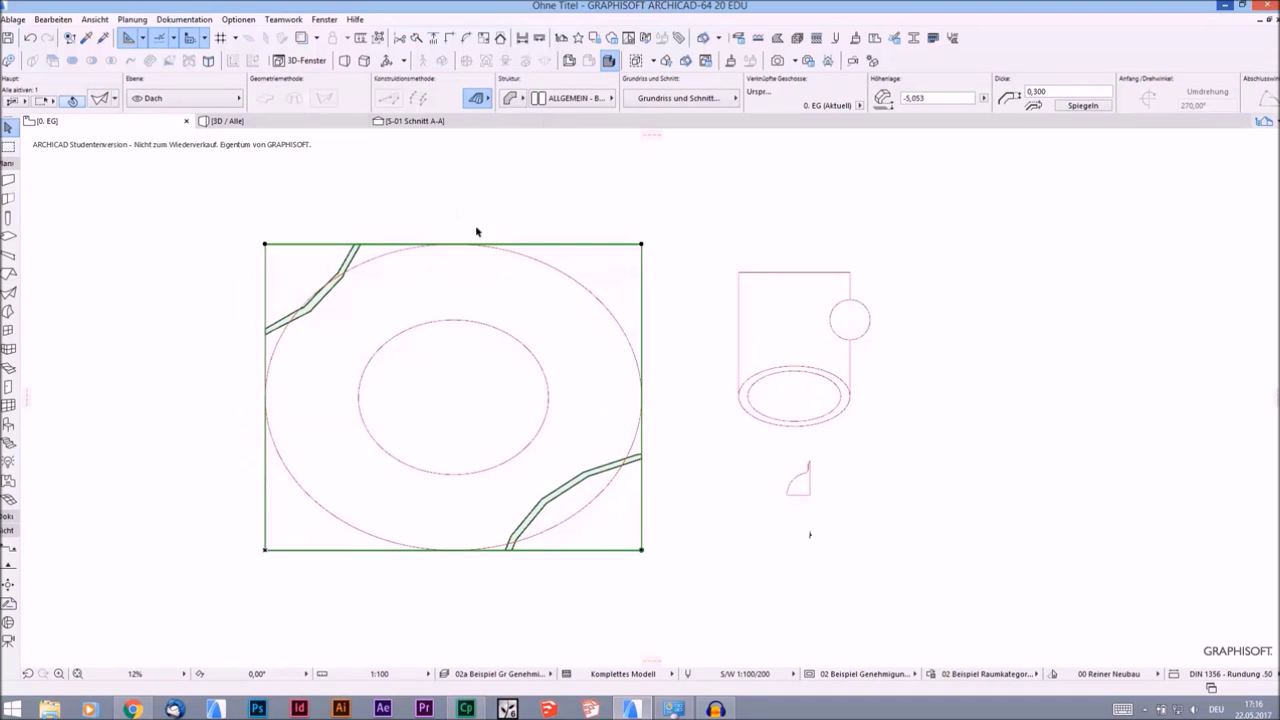
pyautogui.rightClick(176, 289)
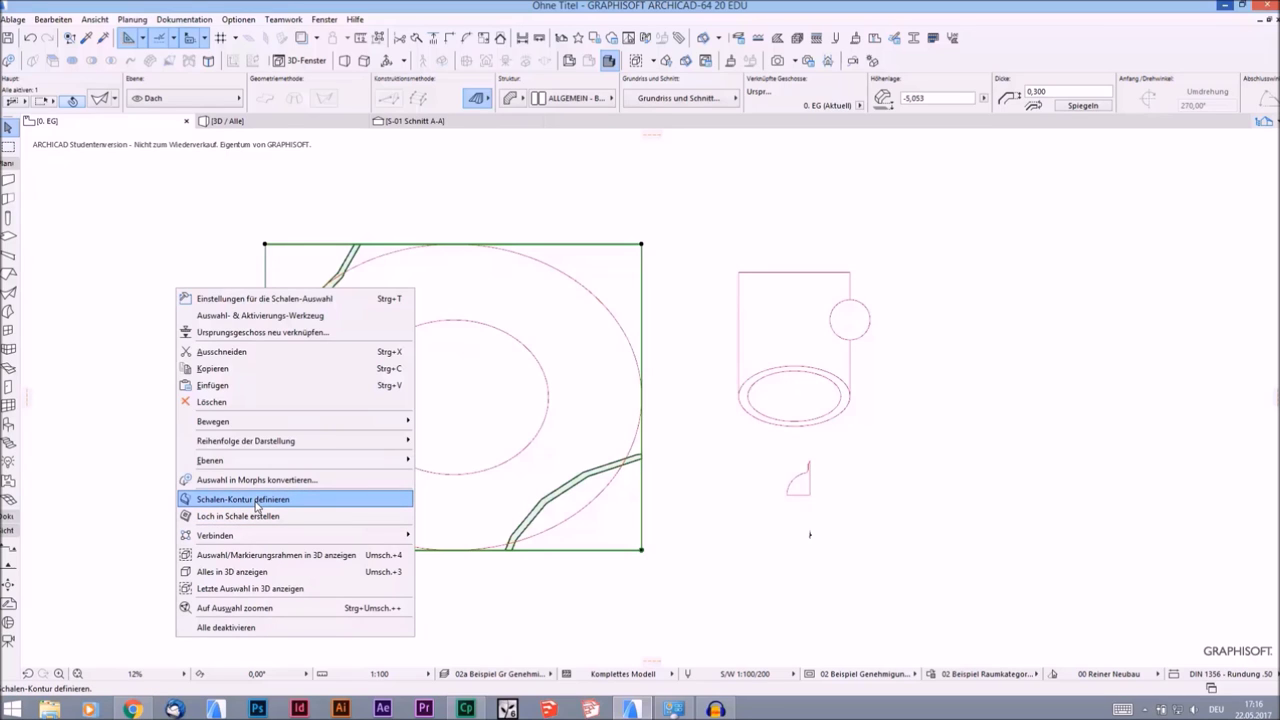
pyautogui.click(256, 506)
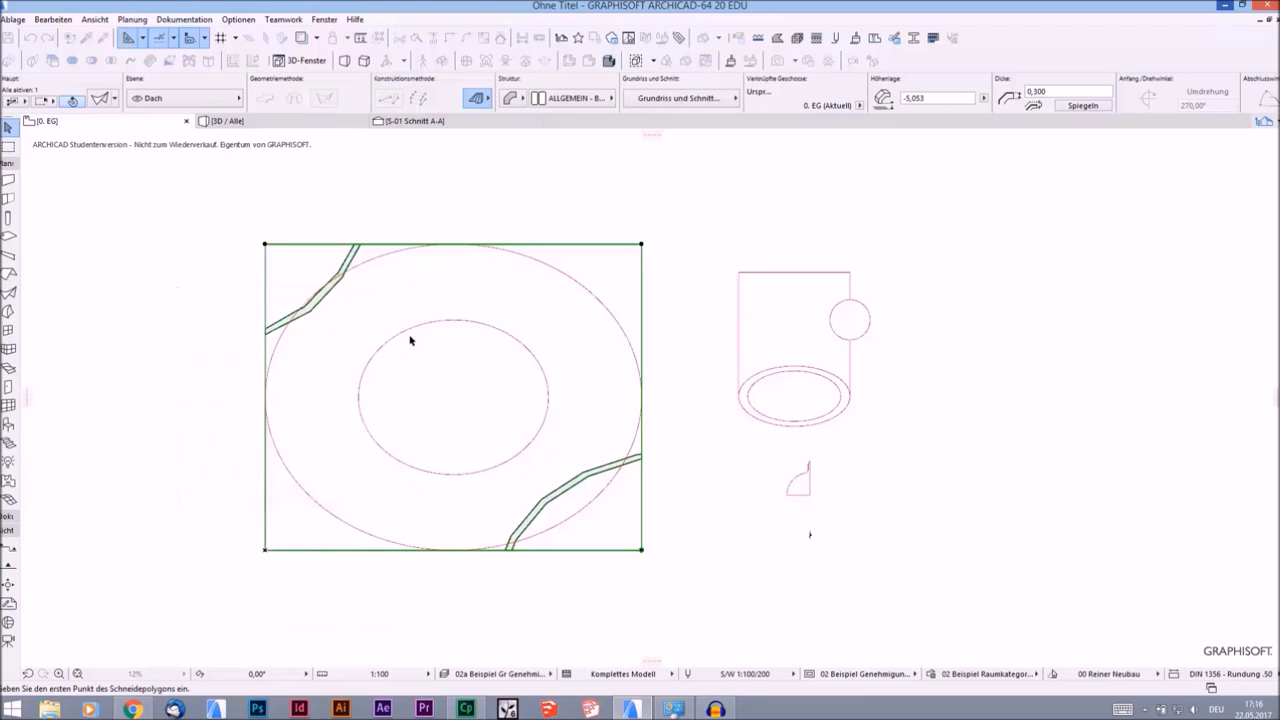
pyautogui.scroll(3, 382, 238)
pyautogui.moveTo(400, 311); pyautogui.dragTo(379, 216, button='middle')
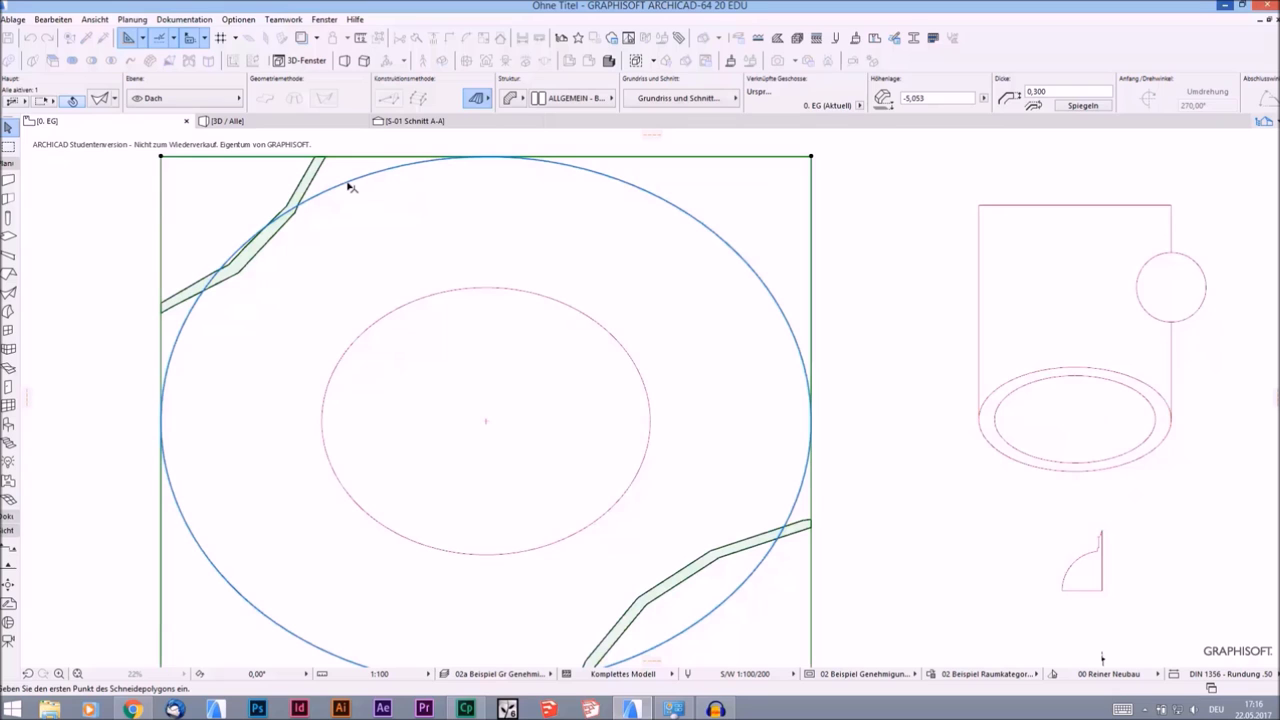
pyautogui.click(350, 186)
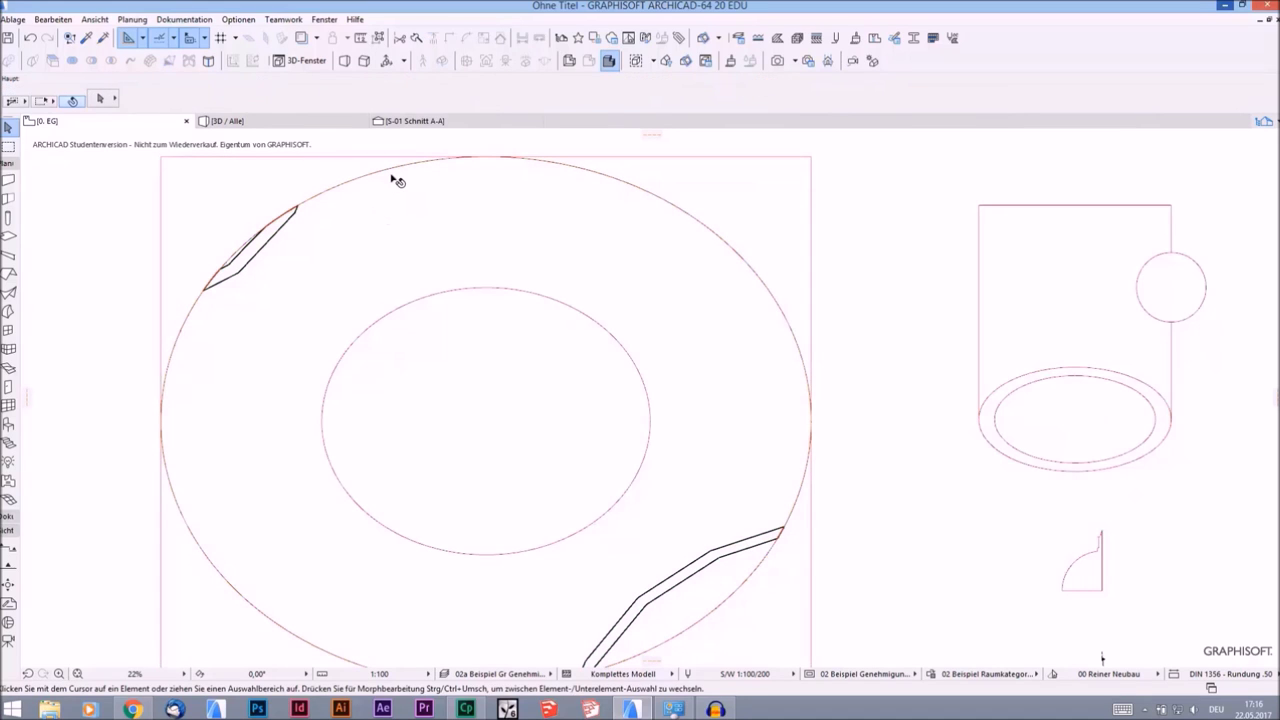
# Inspect the oval-trimmed shell in 3D, then return to the ground floor
pyautogui.press('F3')
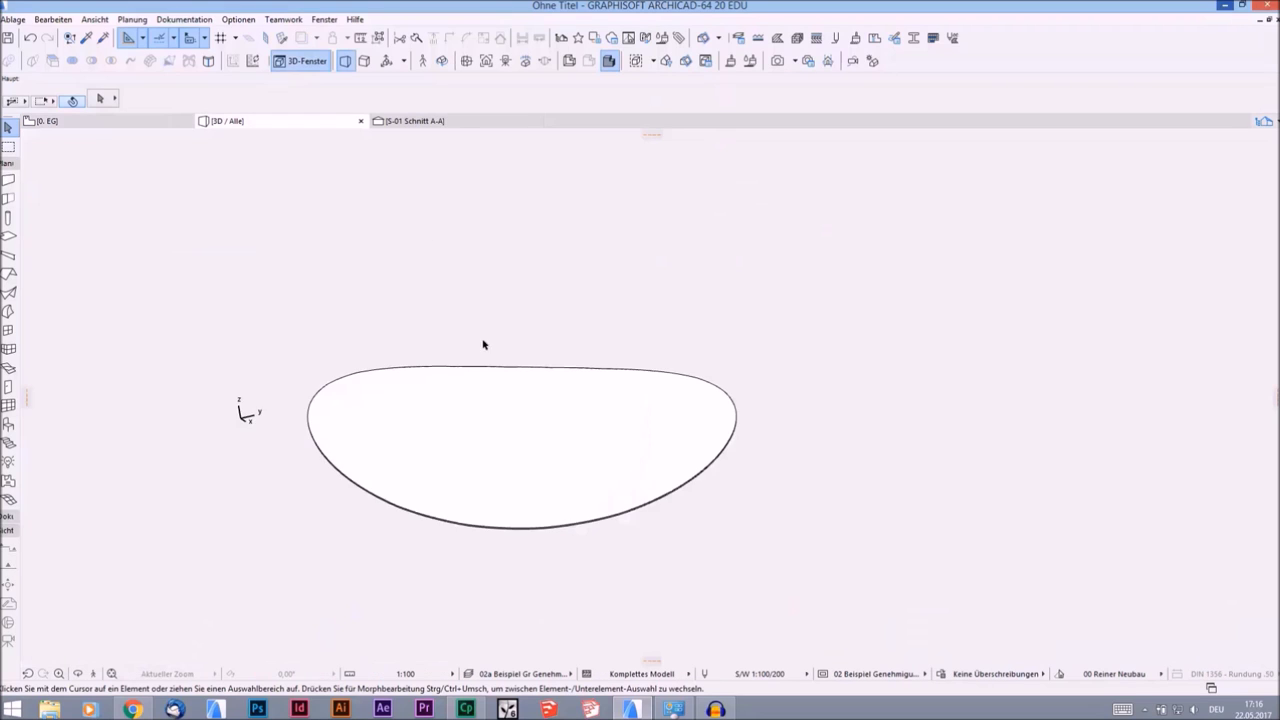
pyautogui.moveTo(483, 343)
pyautogui.keyDown('shift'); pyautogui.mouseDown(button='middle')
pyautogui.moveTo(523, 429)
pyautogui.moveTo(482, 365)
pyautogui.moveTo(480, 263)
pyautogui.moveTo(534, 409)
pyautogui.moveTo(486, 423)
pyautogui.moveTo(497, 368)
pyautogui.moveTo(626, 360)
pyautogui.mouseUp(button='middle'); pyautogui.keyUp('shift')
pyautogui.scroll(1, 490, 422)
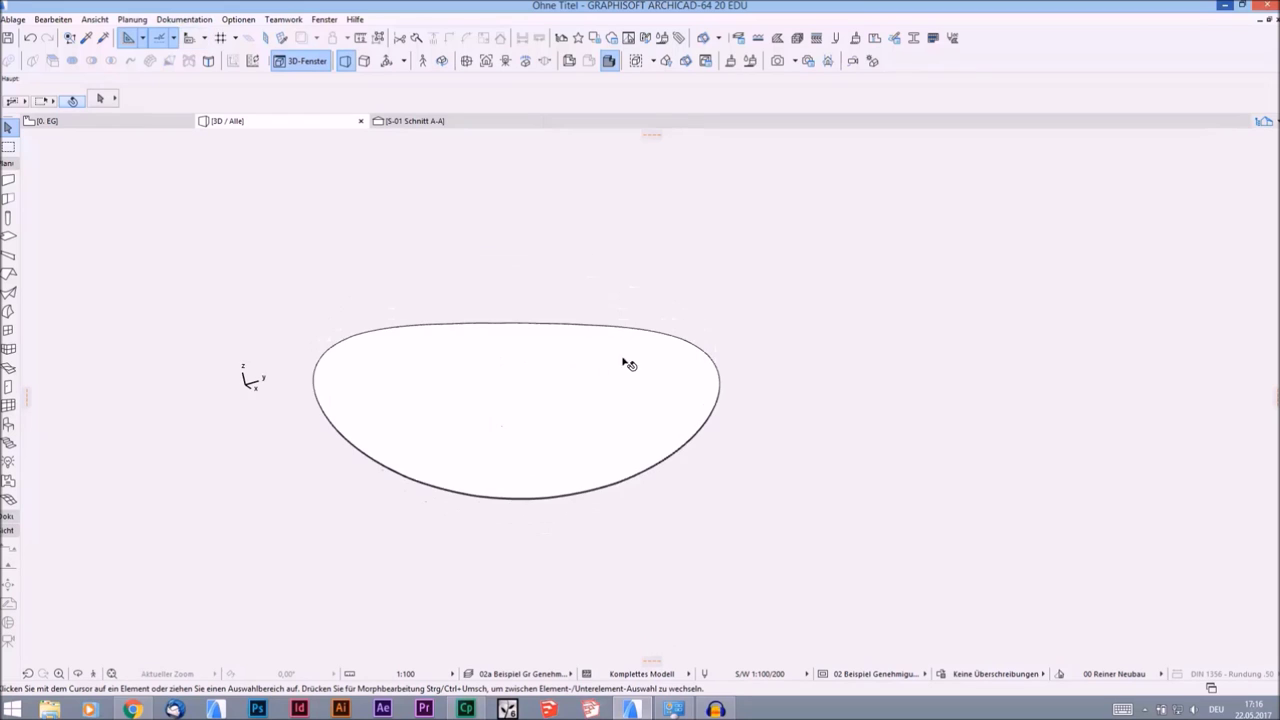
pyautogui.click(114, 126)
# Cut a hole in the shell using the inner ellipse as its outline
pyautogui.scroll(-2, 437, 331)
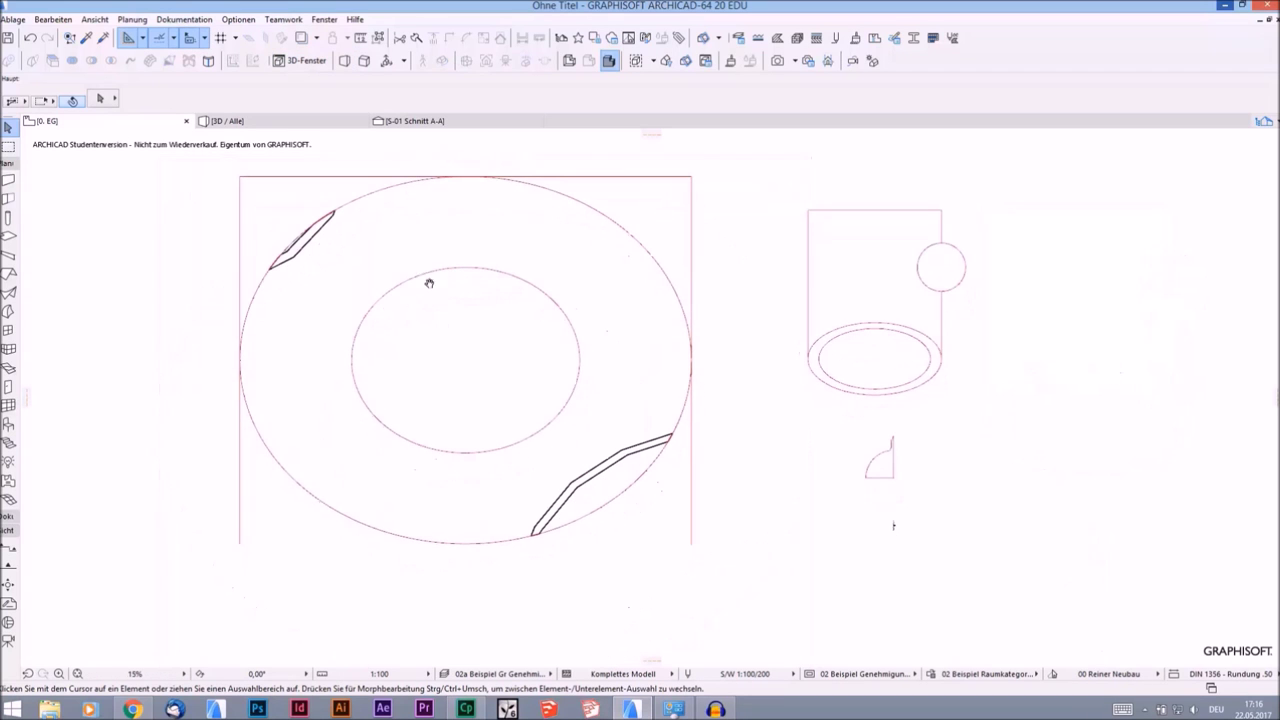
pyautogui.click(437, 293)
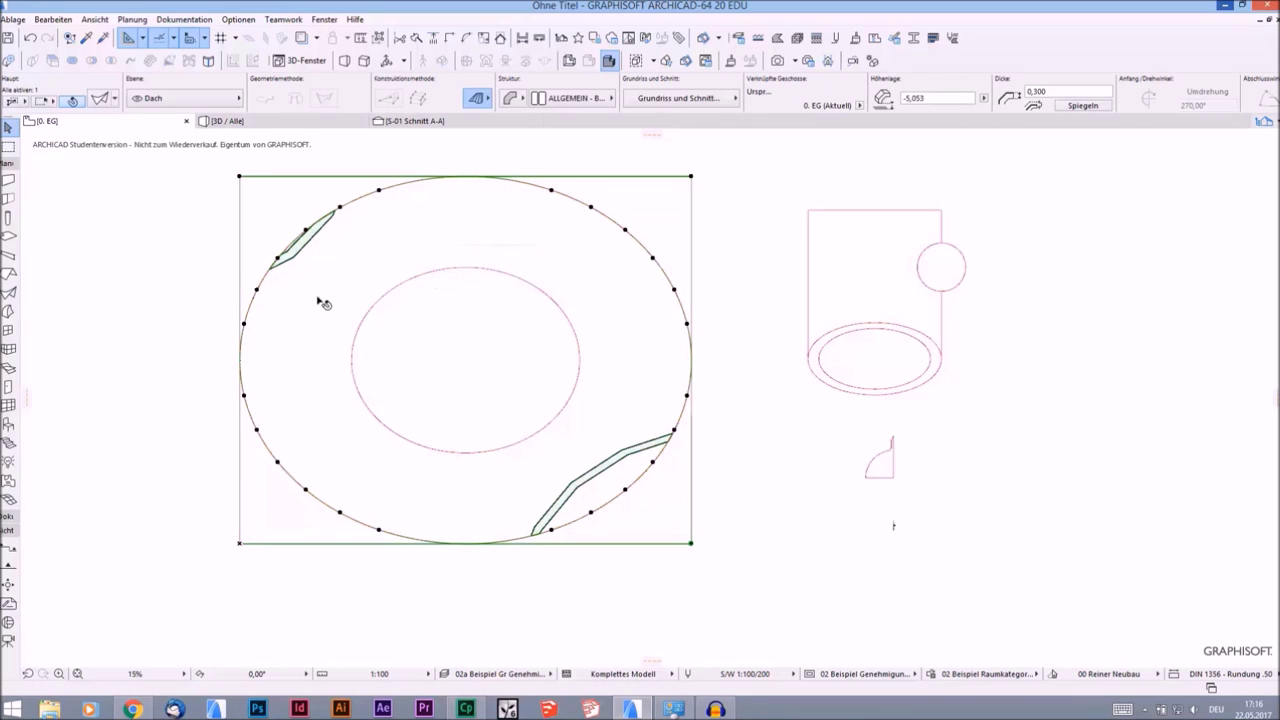
pyautogui.moveTo(323, 303); pyautogui.dragTo(389, 337, button='middle')
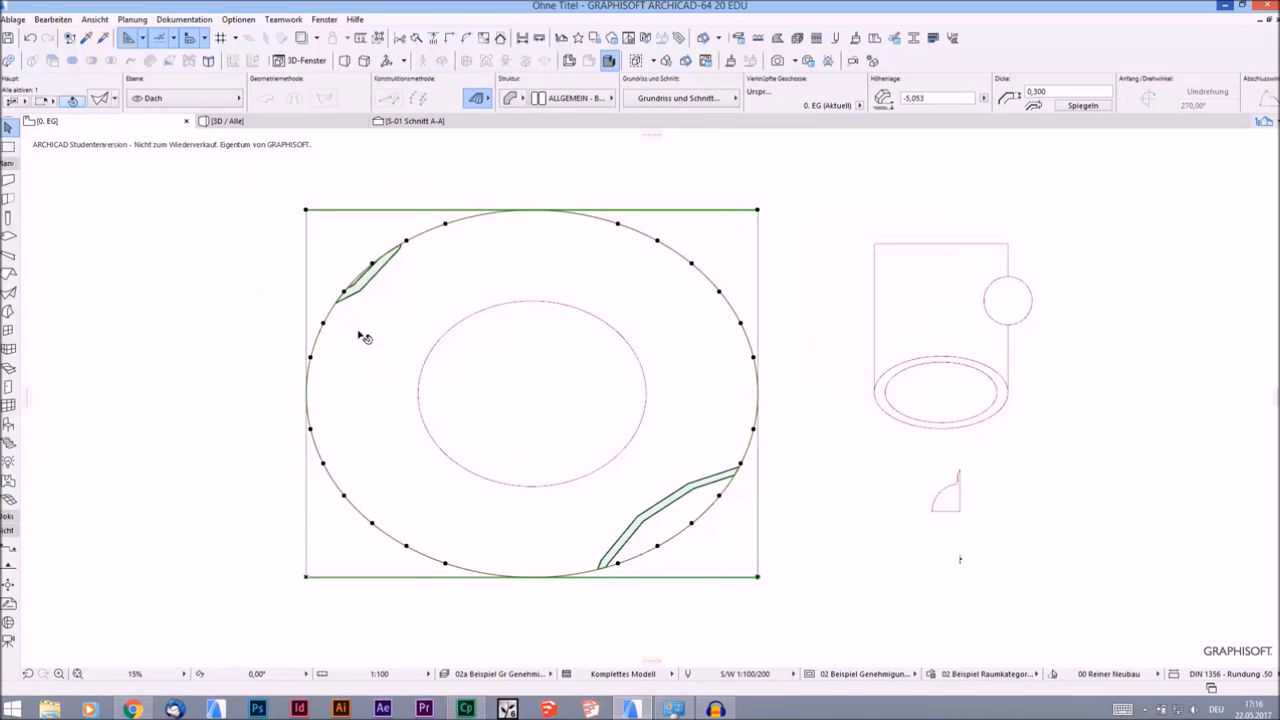
pyautogui.rightClick(238, 306)
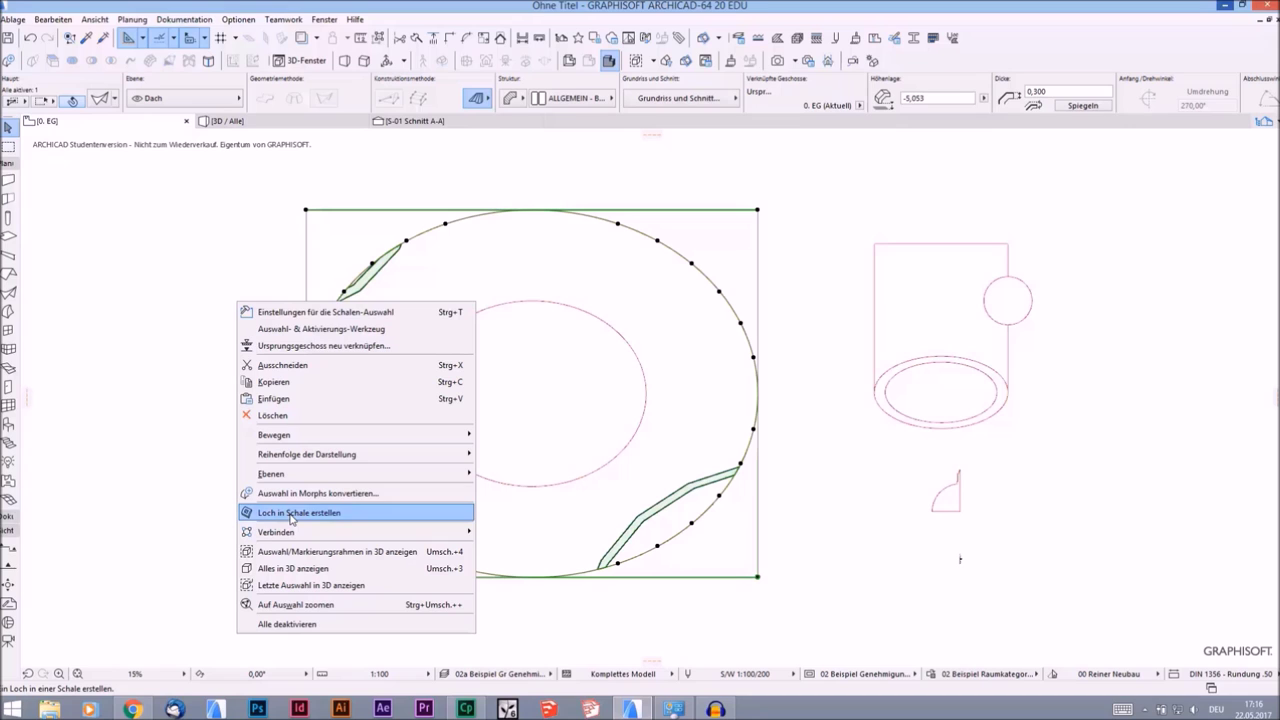
pyautogui.click(292, 514)
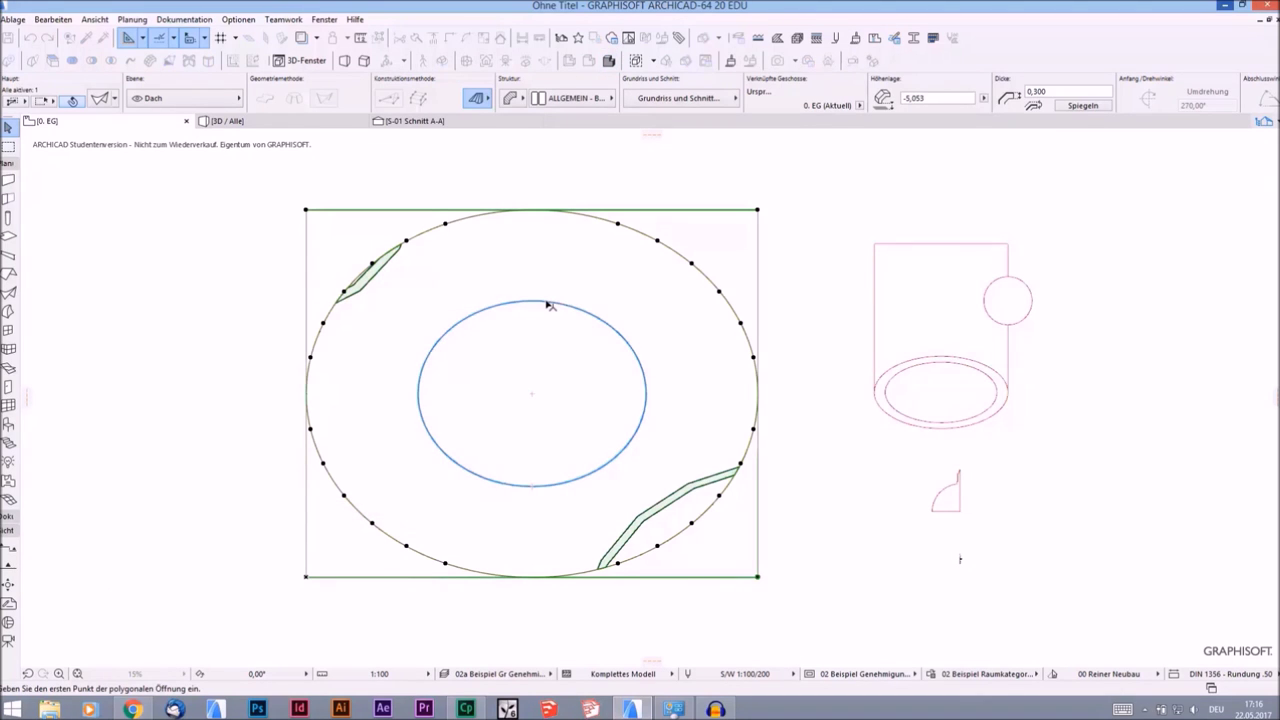
pyautogui.scroll(2, 548, 304)
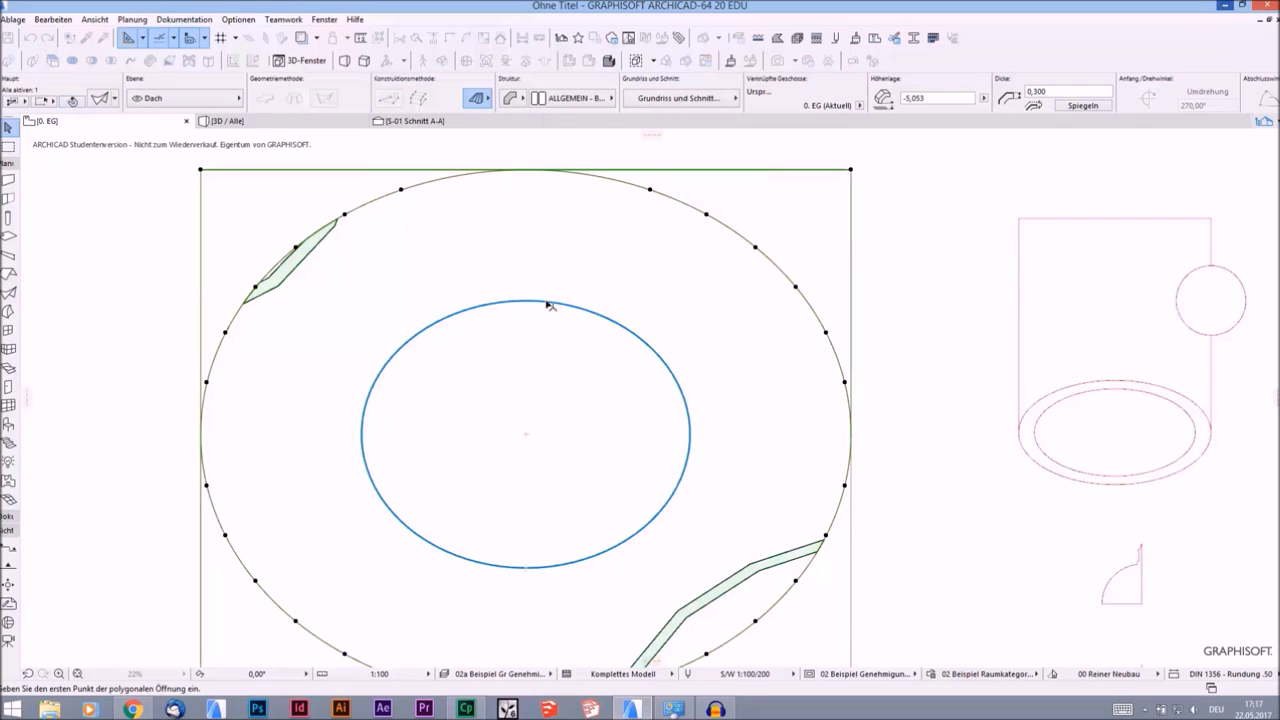
pyautogui.click(548, 304)
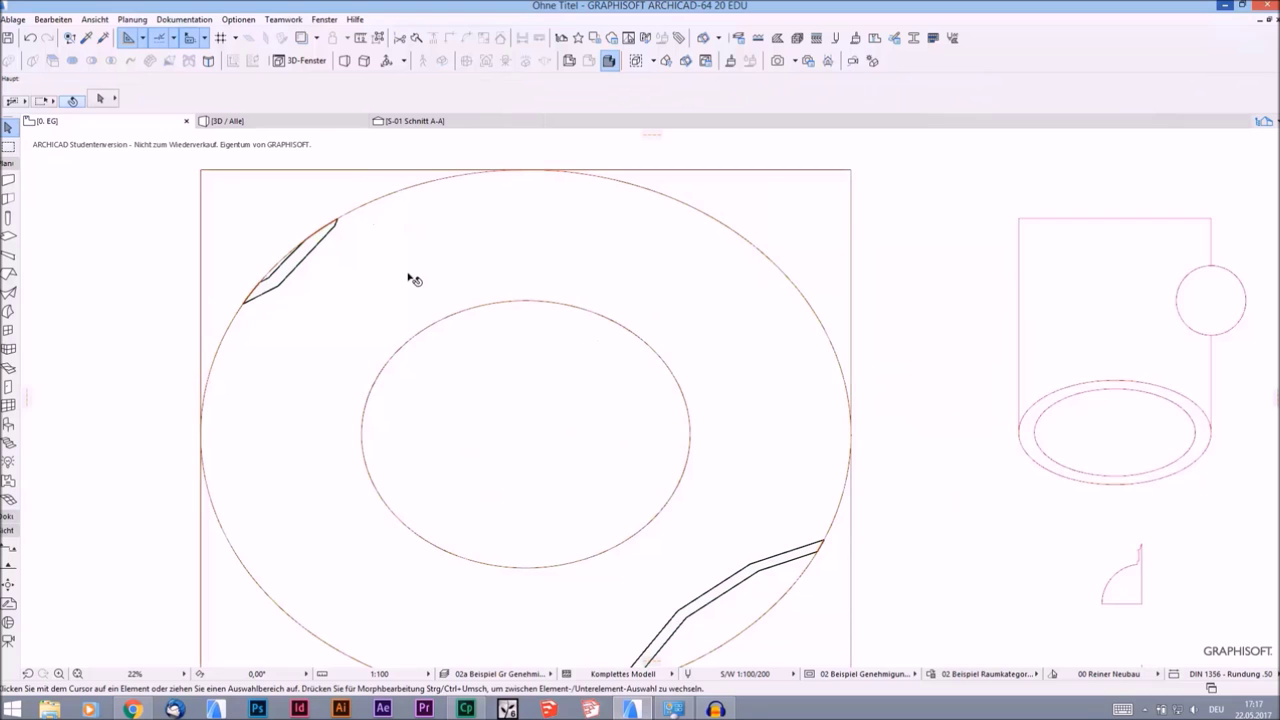
# Check the ring-shaped shell in 3D and reframe the ground-floor plan
pyautogui.press('F3')
pyautogui.moveTo(251, 374)
pyautogui.keyDown('shift'); pyautogui.mouseDown(button='middle')
pyautogui.moveTo(594, 256)
pyautogui.moveTo(563, 440)
pyautogui.moveTo(491, 446)
pyautogui.moveTo(514, 391)
pyautogui.moveTo(634, 263)
pyautogui.moveTo(551, 371)
pyautogui.mouseUp(button='middle'); pyautogui.keyUp('shift')
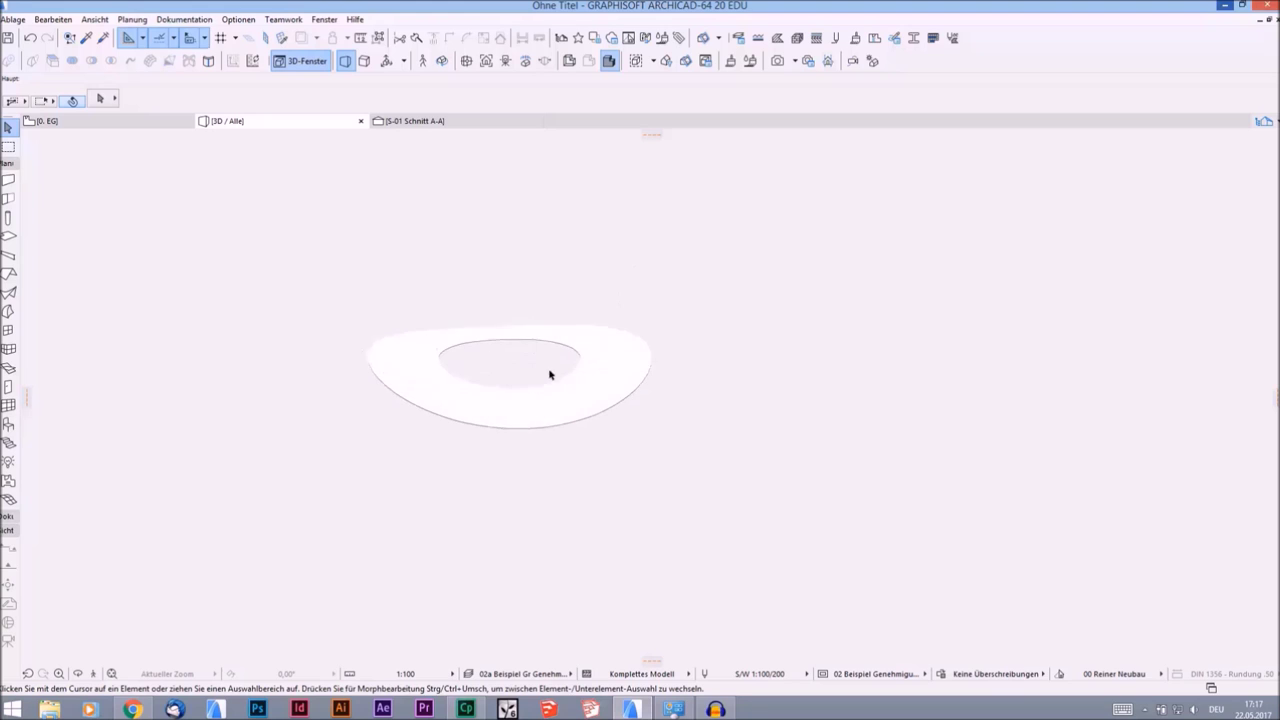
pyautogui.click(105, 122)
pyautogui.scroll(-3, 317, 363)
pyautogui.scroll(-1, 491, 360)
pyautogui.moveTo(491, 360); pyautogui.dragTo(522, 375, button='middle')
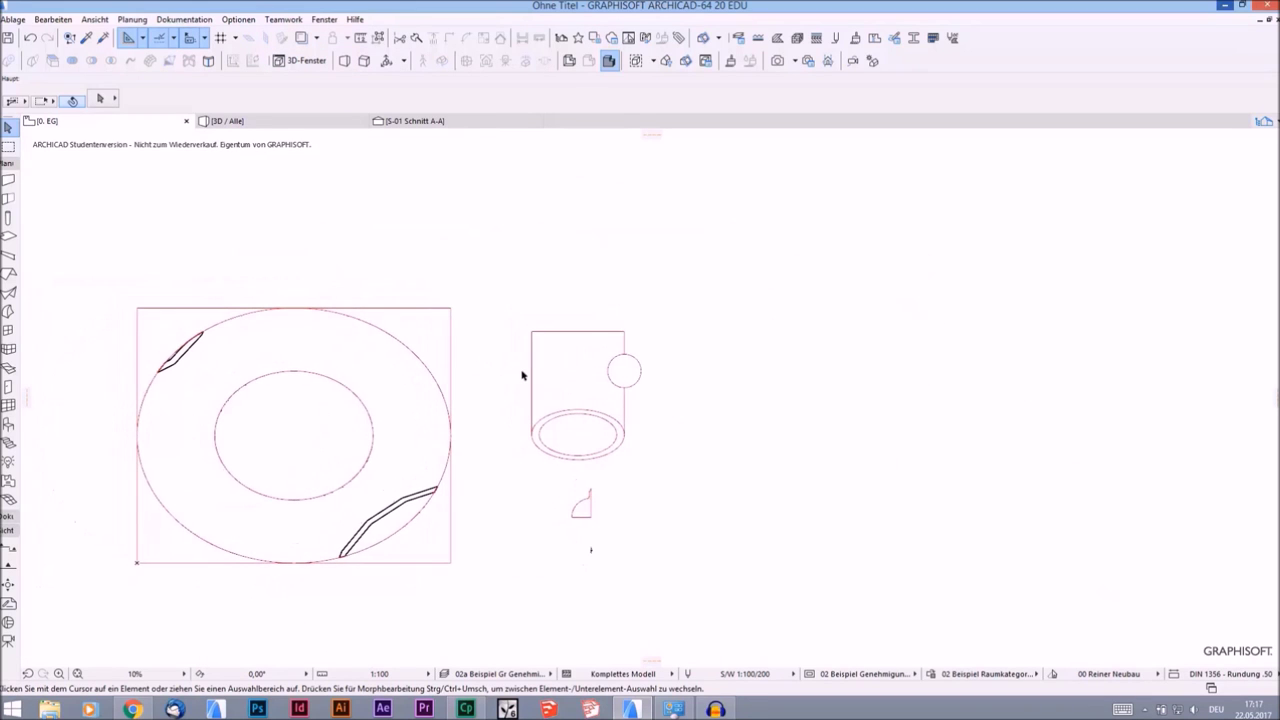
pyautogui.click(9, 293)
# Create a revolved dome shell by clicking its centre, radius and revolution angle
pyautogui.click(293, 98)
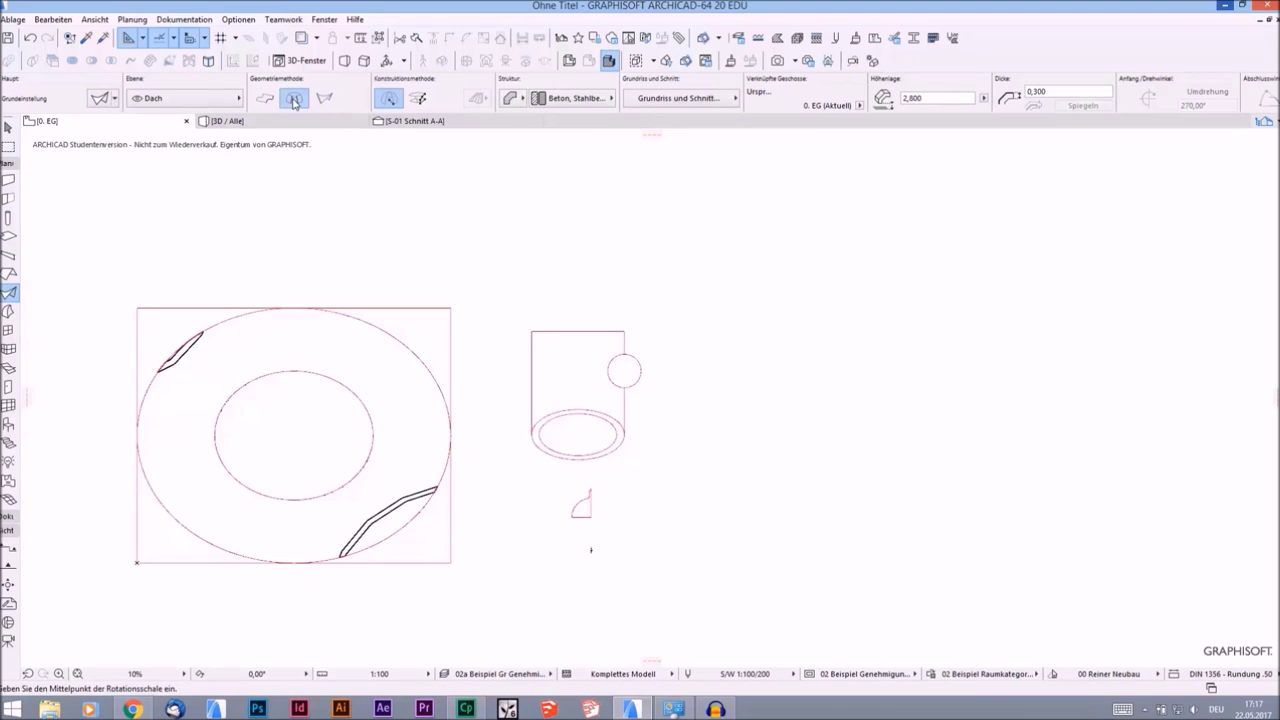
pyautogui.scroll(2, 526, 298)
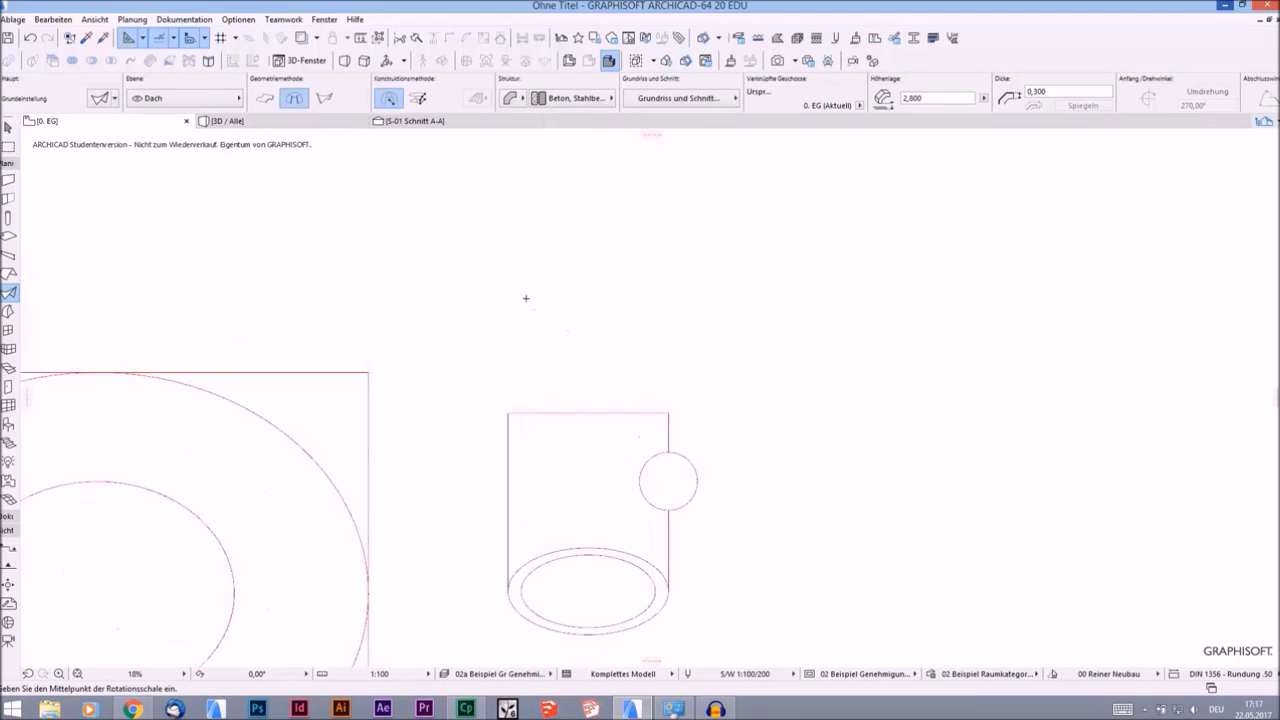
pyautogui.click(520, 281)
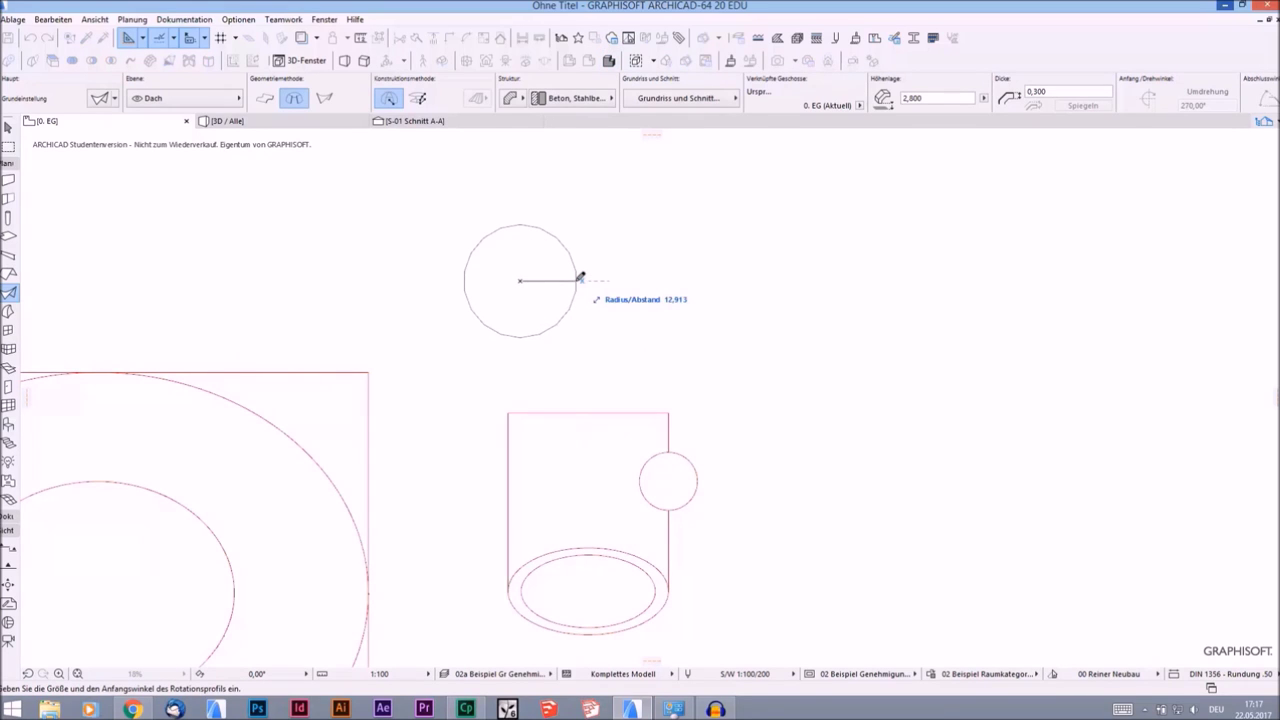
pyautogui.click(577, 280)
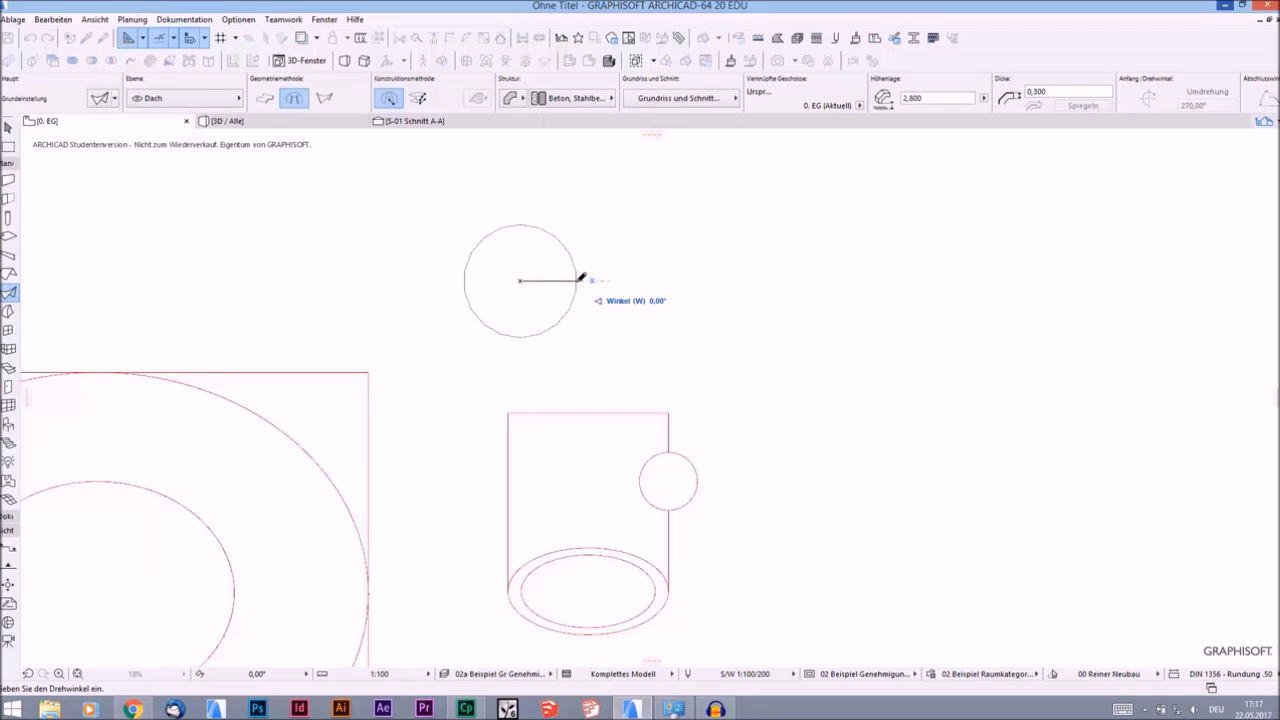
pyautogui.click(579, 277)
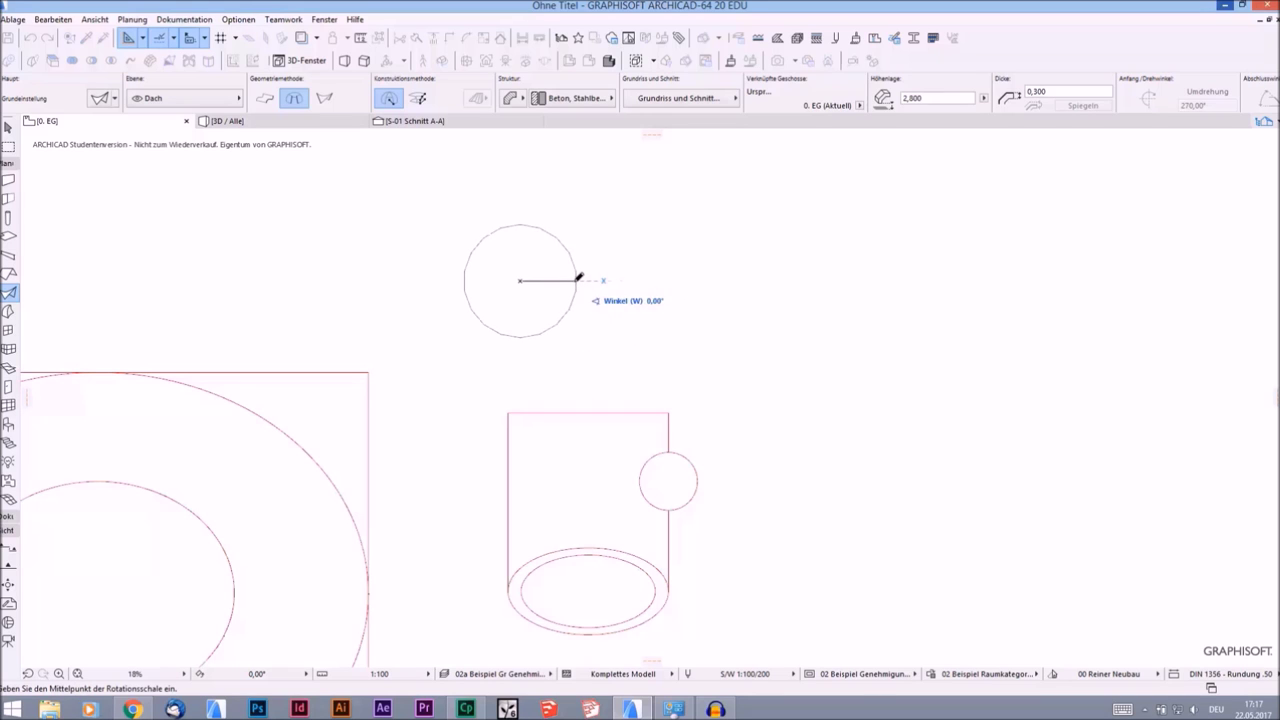
# Show the selected dome by itself in the 3D window
pyautogui.click(530, 244)
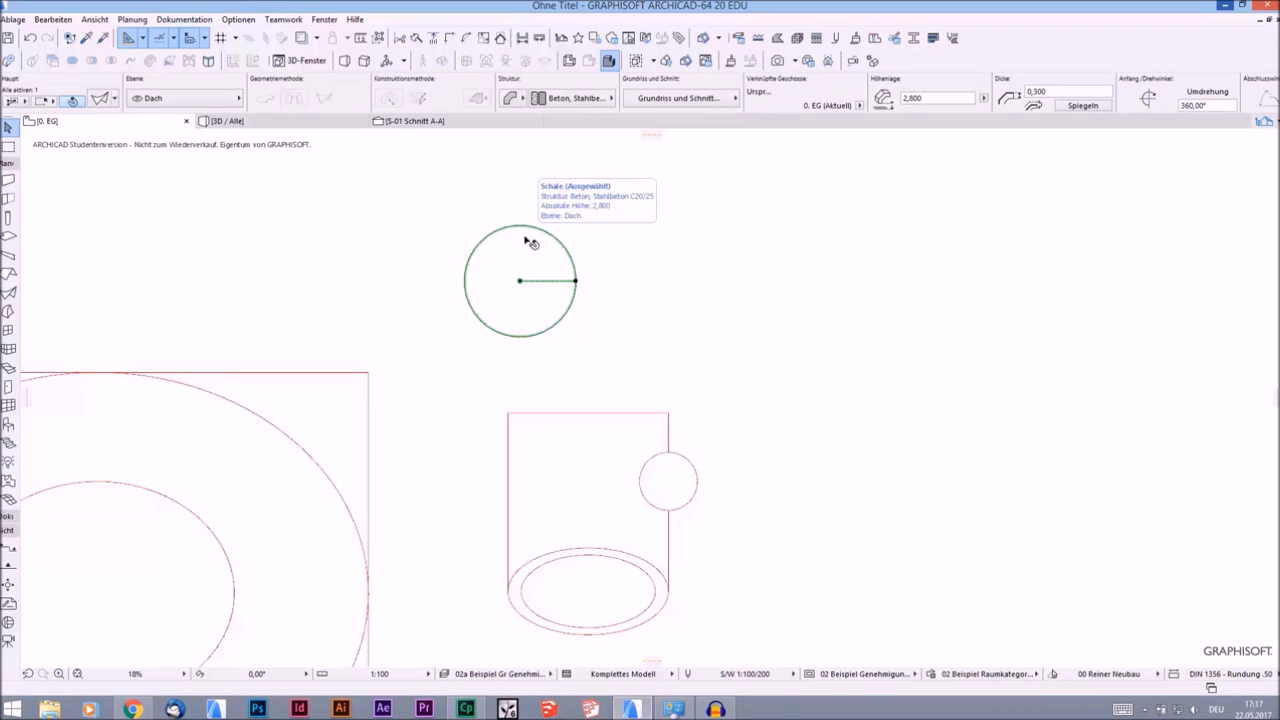
pyautogui.press('F5')
pyautogui.scroll(3, 820, 350)
# Orbit the dome in 3D, then zoom the plan onto the quarter-round spire profile
pyautogui.scroll(3, 760, 372)
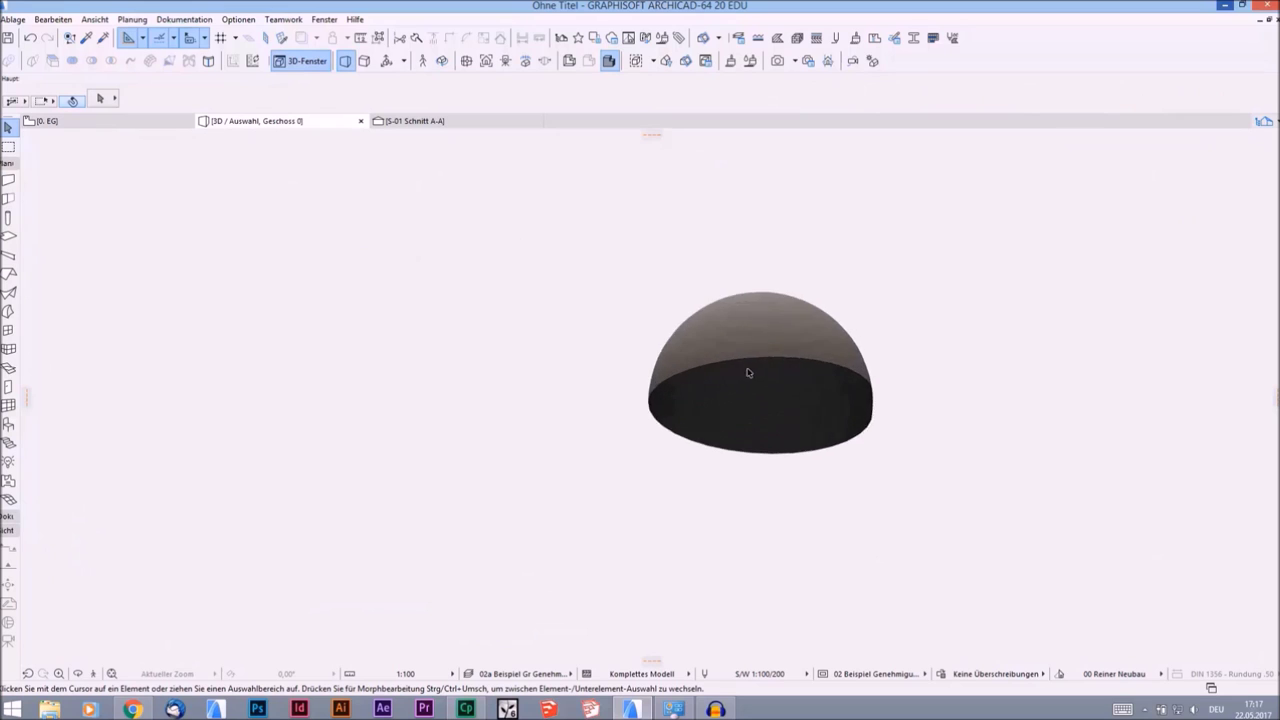
pyautogui.moveTo(748, 373)
pyautogui.keyDown('shift'); pyautogui.mouseDown(button='middle')
pyautogui.moveTo(769, 286)
pyautogui.moveTo(806, 217)
pyautogui.moveTo(780, 337)
pyautogui.moveTo(675, 341)
pyautogui.mouseUp(button='middle'); pyautogui.keyUp('shift')
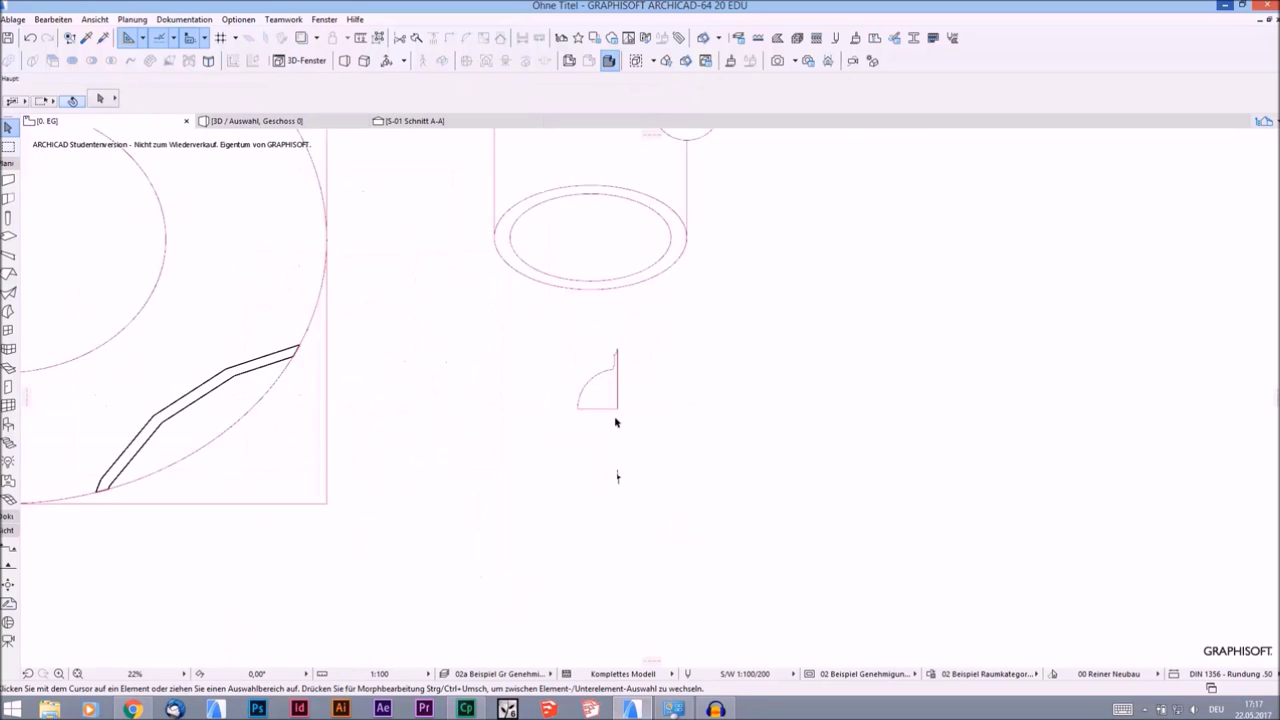
pyautogui.scroll(2, 616, 422)
pyautogui.scroll(2, 617, 311)
pyautogui.scroll(2, 609, 351)
pyautogui.scroll(2, 603, 343)
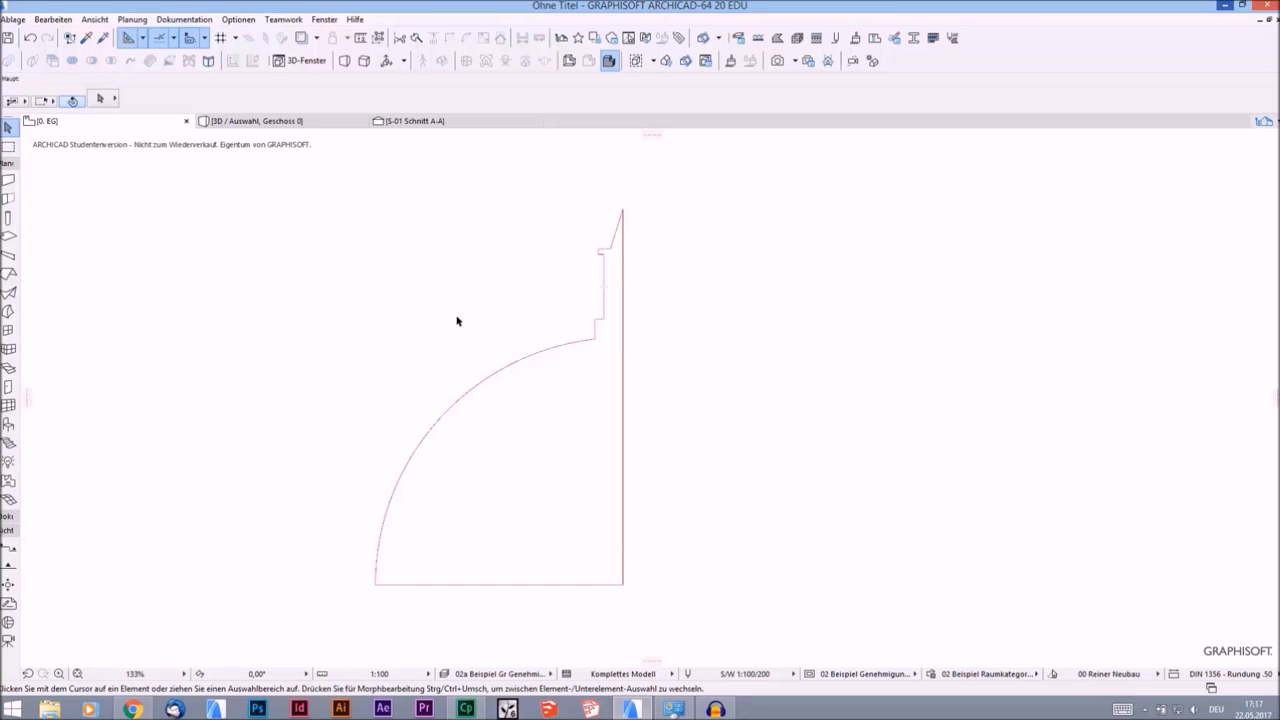
pyautogui.click(8, 292)
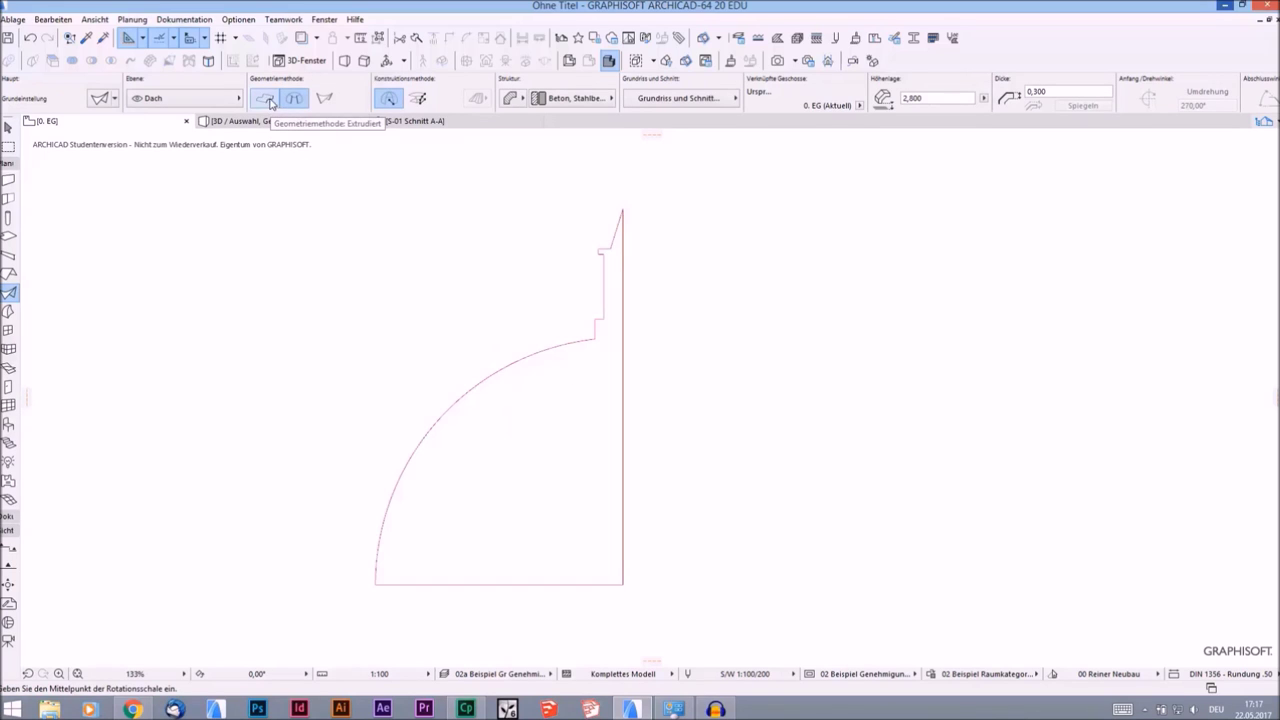
# Close the dome-and-spire profile and set a vertical rotation axis beneath the spire
pyautogui.click(418, 98)
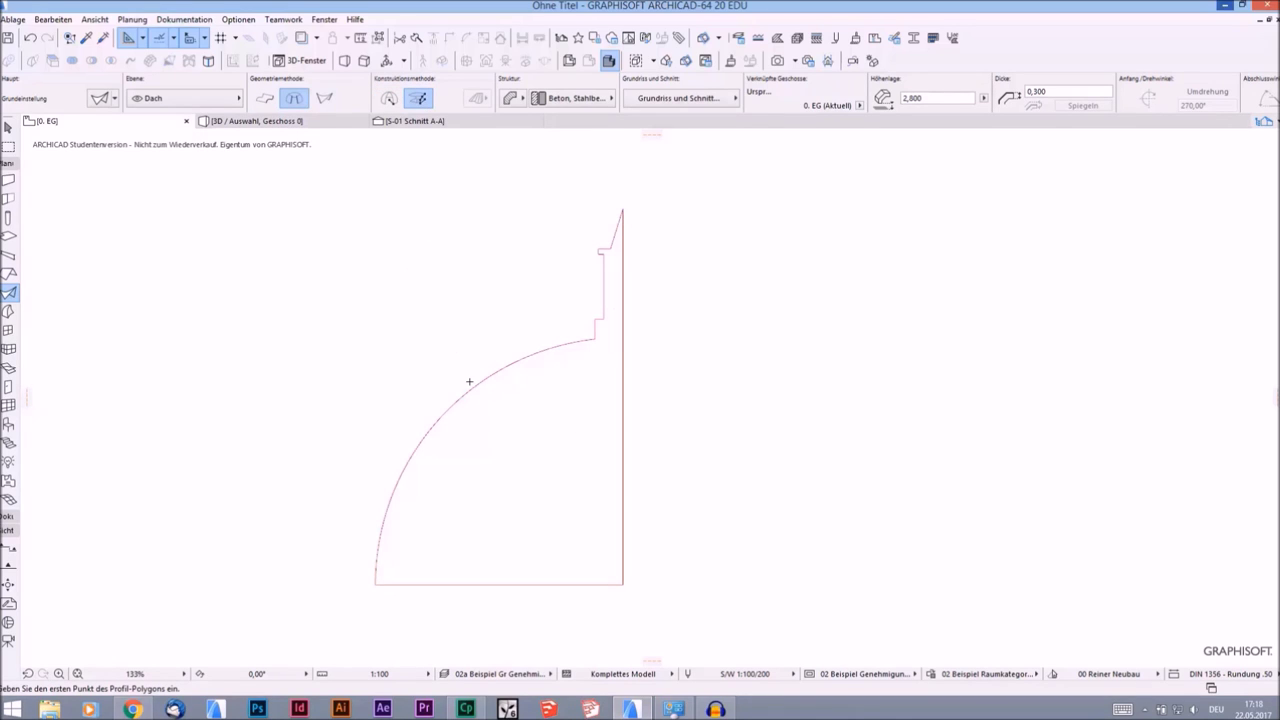
pyautogui.click(556, 432)
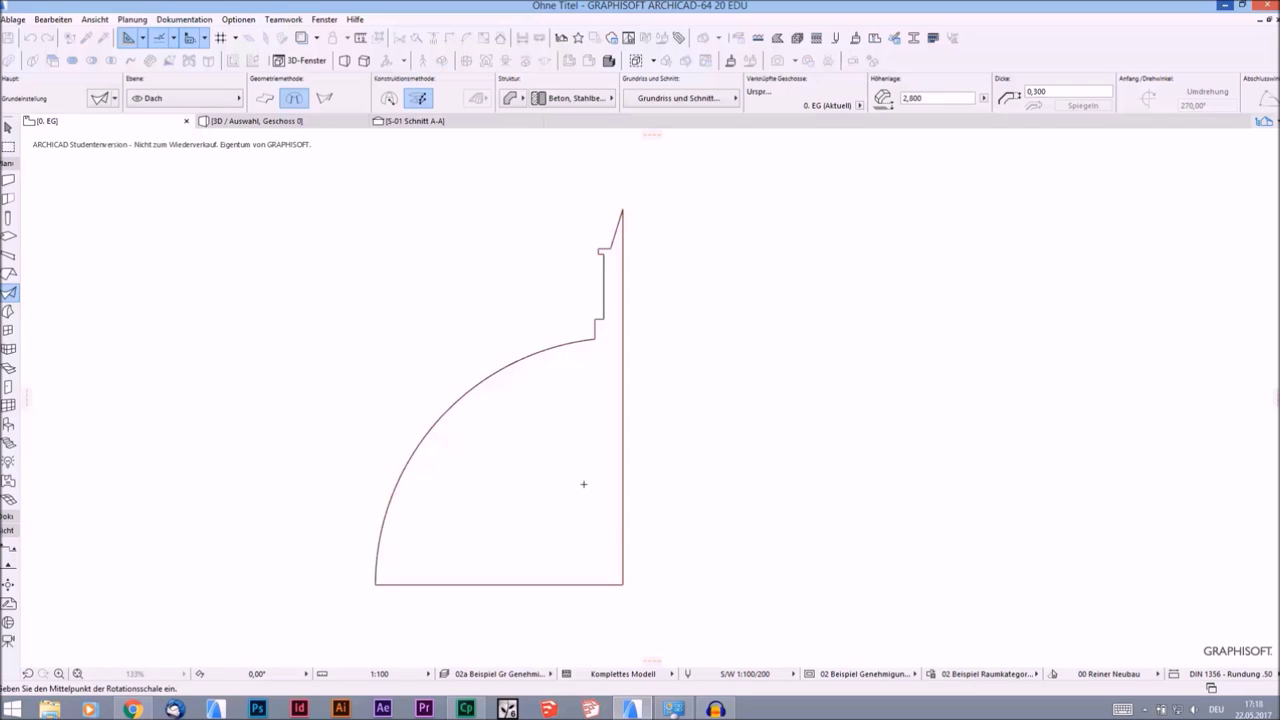
pyautogui.click(622, 583)
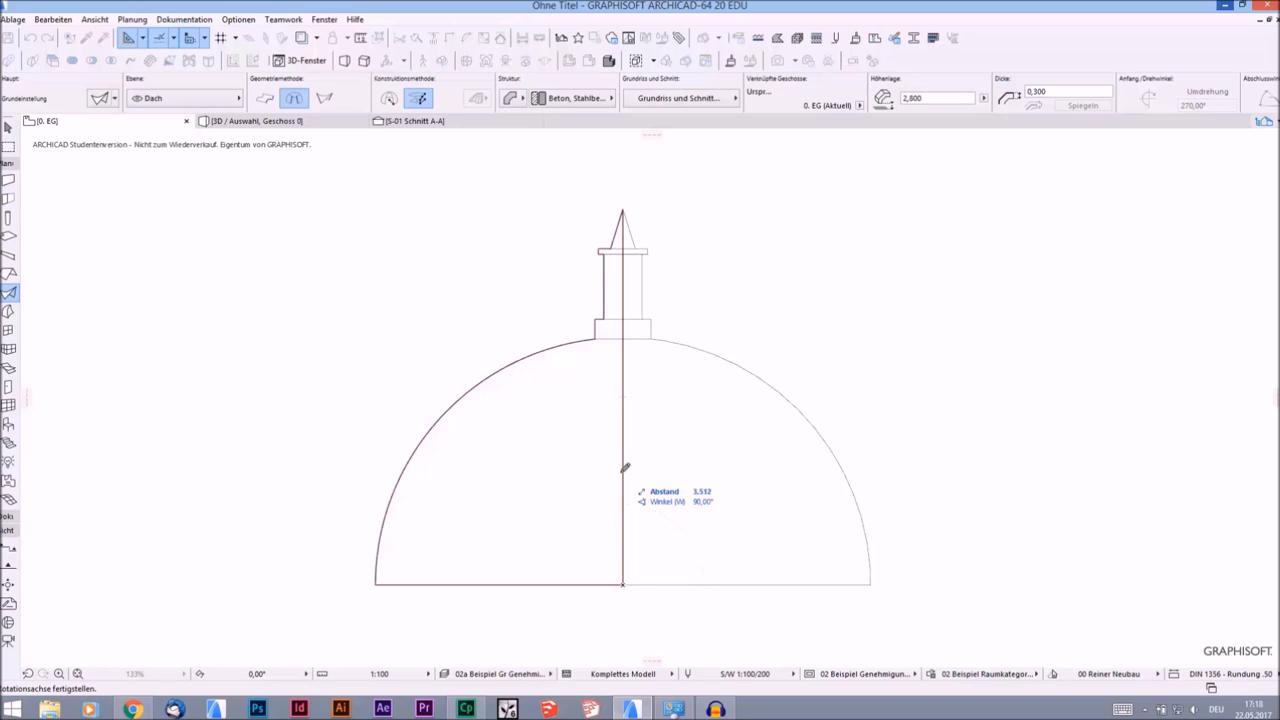
pyautogui.click(624, 469)
# Revolve the profile a full 360° and select the new dome shell
pyautogui.scroll(-2, 718, 370)
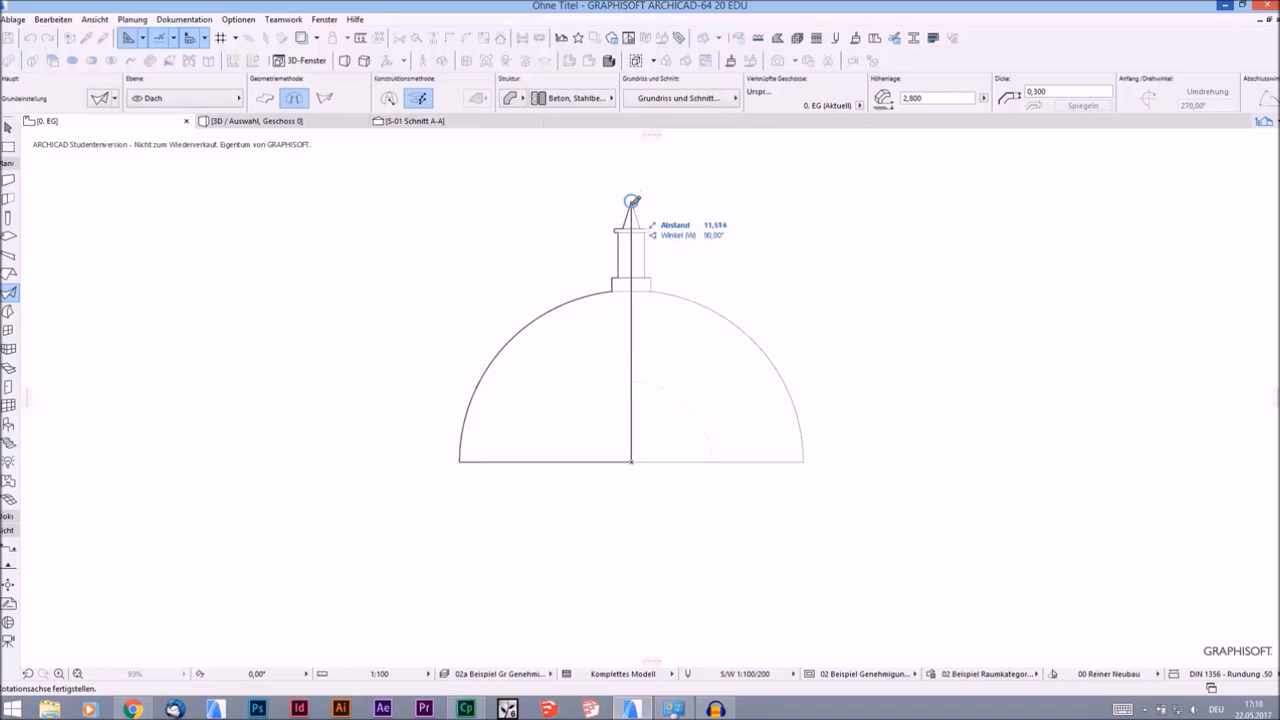
pyautogui.scroll(3, 631, 202)
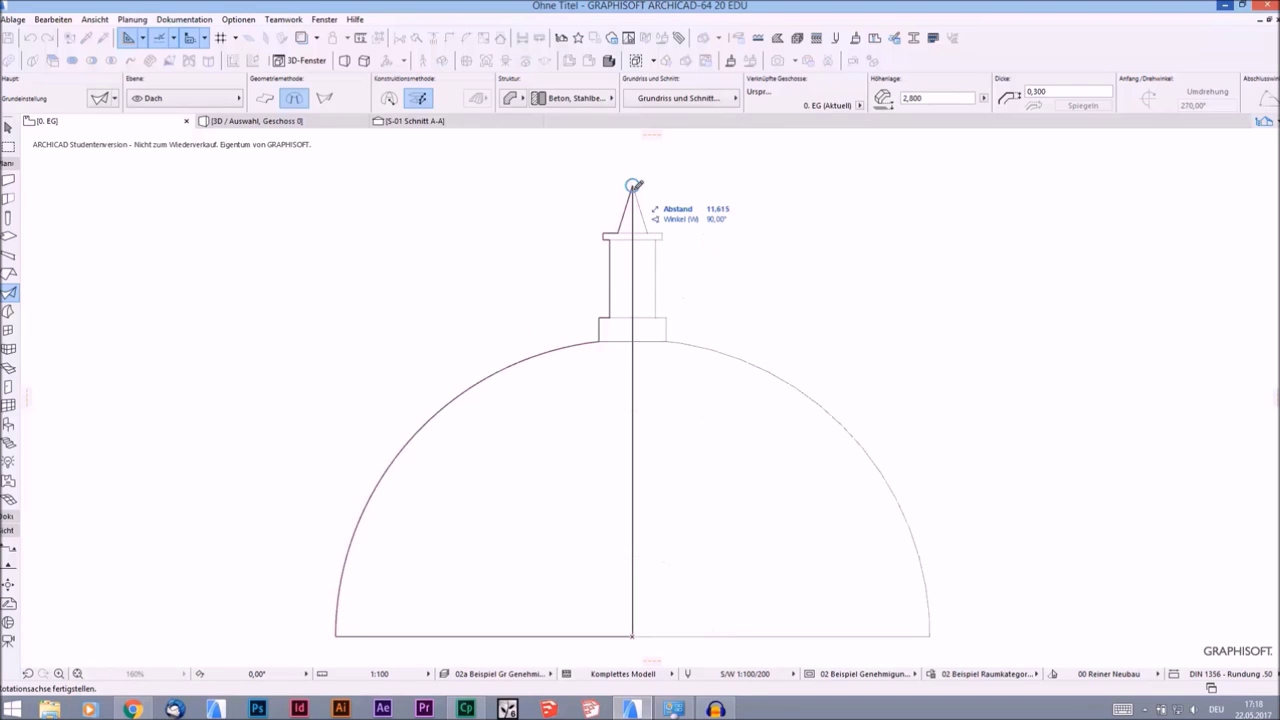
pyautogui.click(633, 185)
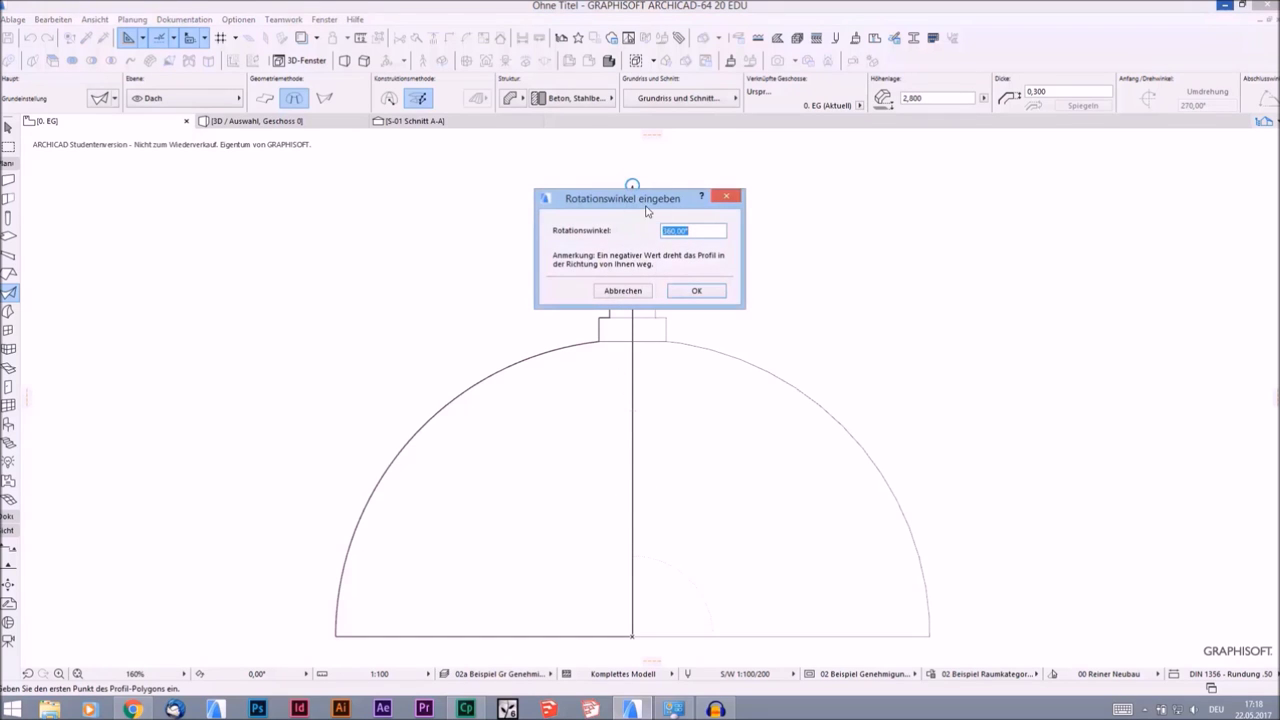
pyautogui.moveTo(620, 198); pyautogui.dragTo(602, 334)
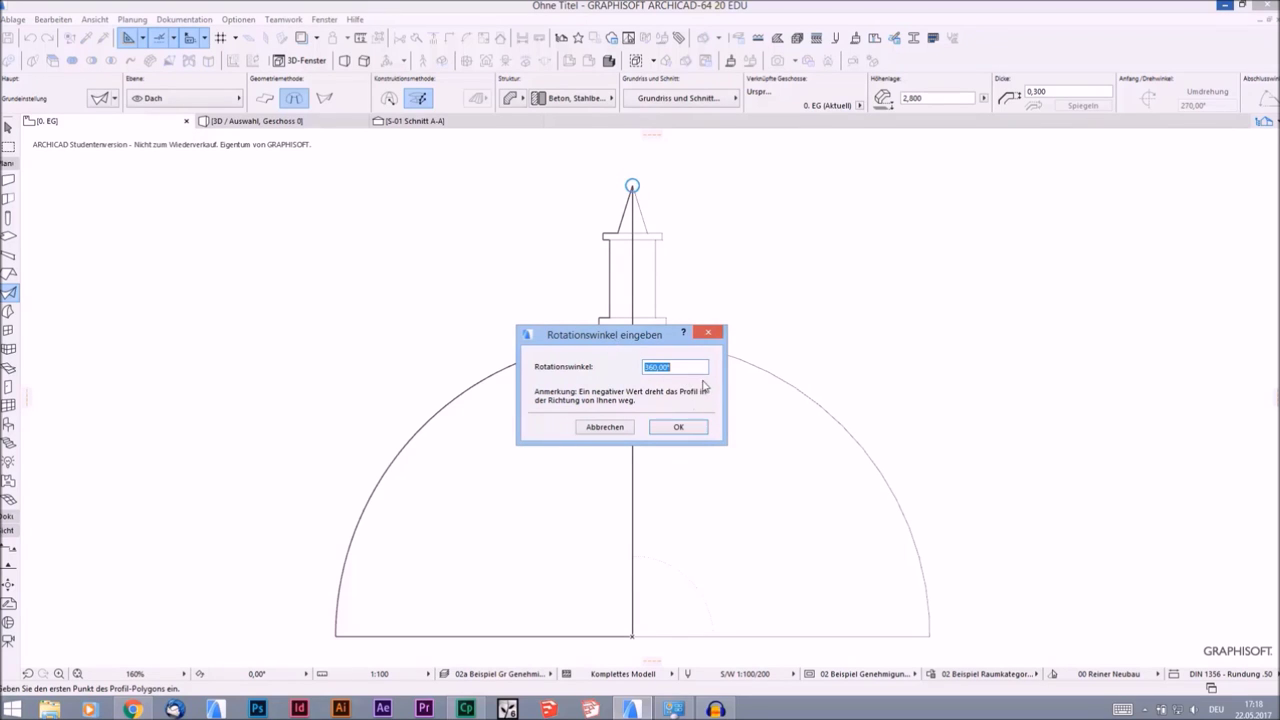
pyautogui.click(692, 433)
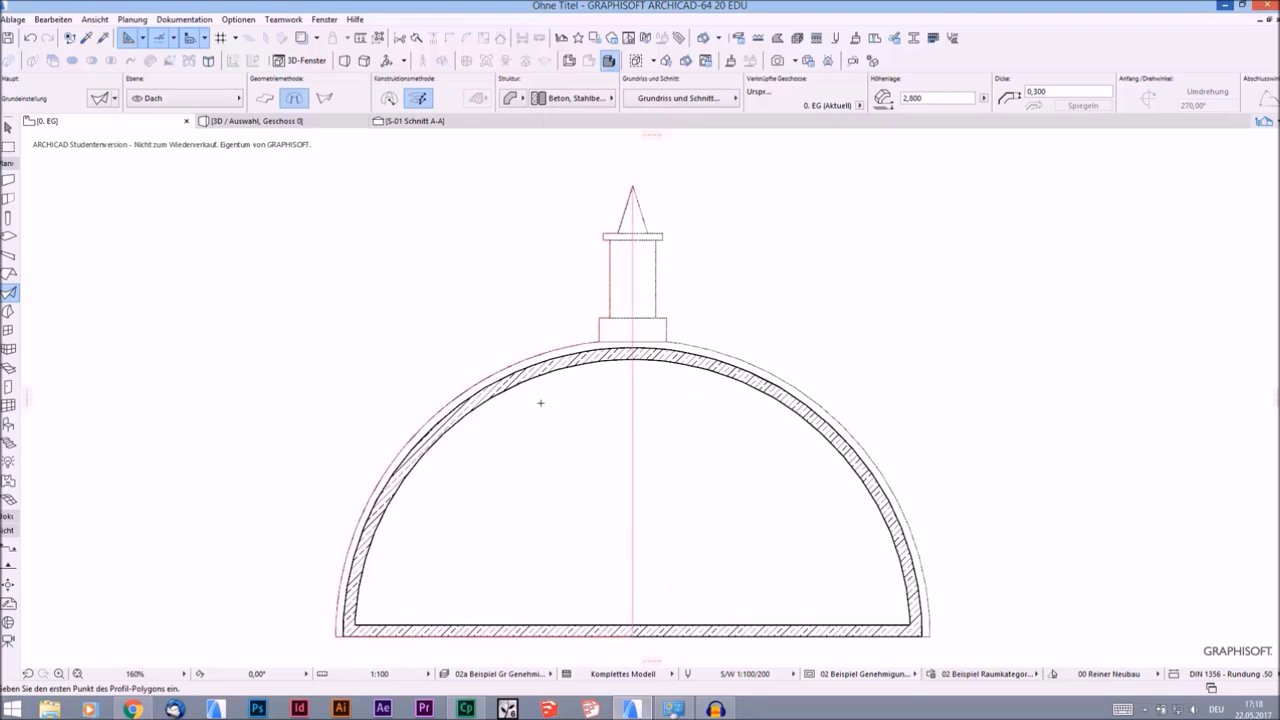
pyautogui.click(506, 389)
# Inspect the new dome in 3D, still lying on its side
pyautogui.press('F5')
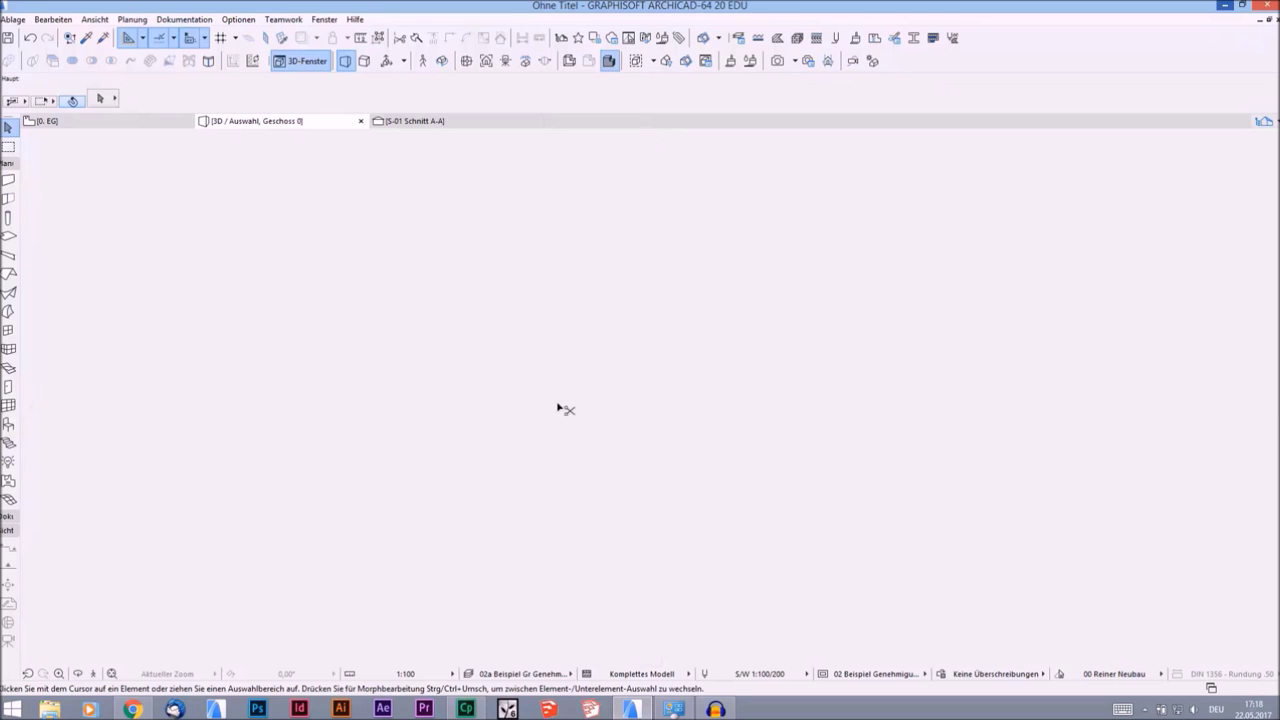
pyautogui.scroll(-3, 580, 410)
pyautogui.moveTo(600, 414)
pyautogui.keyDown('shift'); pyautogui.mouseDown(button='middle')
pyautogui.moveTo(483, 289)
pyautogui.moveTo(783, 354)
pyautogui.moveTo(849, 354)
pyautogui.moveTo(644, 392)
pyautogui.moveTo(649, 480)
pyautogui.moveTo(561, 456)
pyautogui.moveTo(466, 460)
pyautogui.moveTo(366, 440)
pyautogui.moveTo(908, 457)
pyautogui.moveTo(794, 434)
pyautogui.moveTo(642, 444)
pyautogui.mouseUp(button='middle'); pyautogui.keyUp('shift')
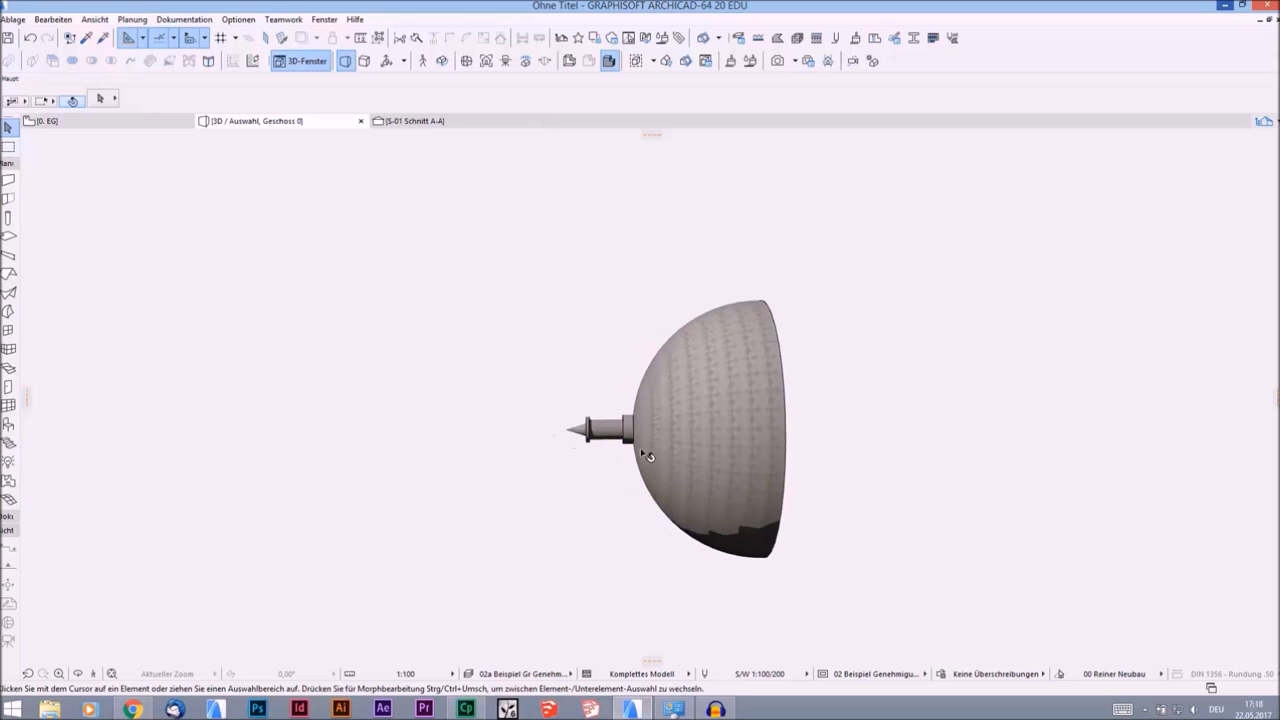
# In Section A-A, rotate the dome 90° about its base so it stands upright
pyautogui.click(412, 121)
pyautogui.scroll(5, 633, 345)
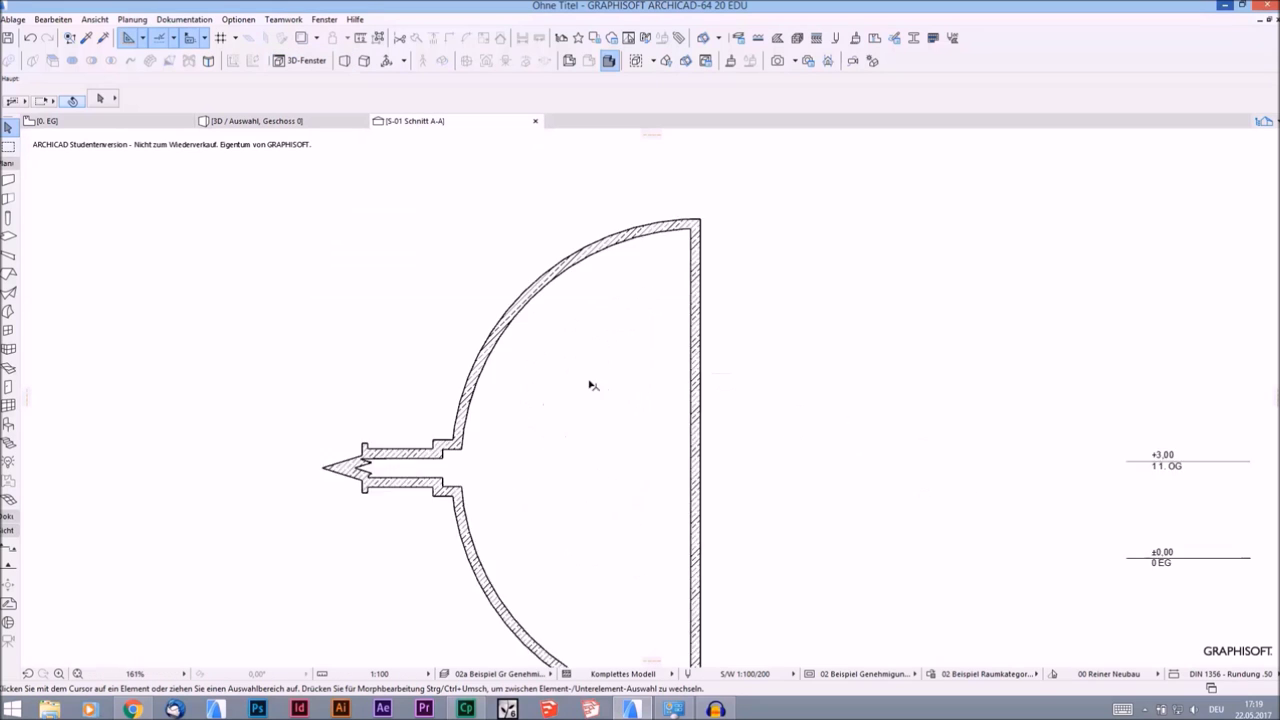
pyautogui.moveTo(600, 346); pyautogui.dragTo(551, 234, button='middle')
pyautogui.scroll(-2, 546, 335)
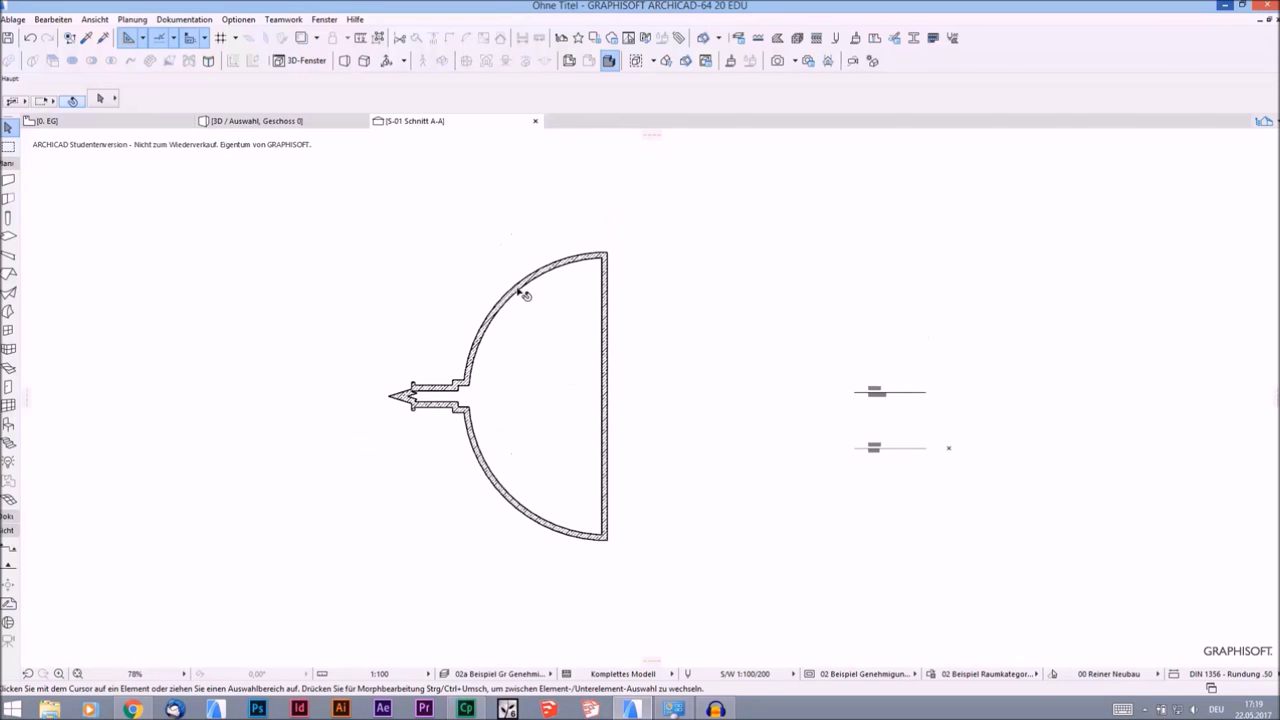
pyautogui.click(518, 290)
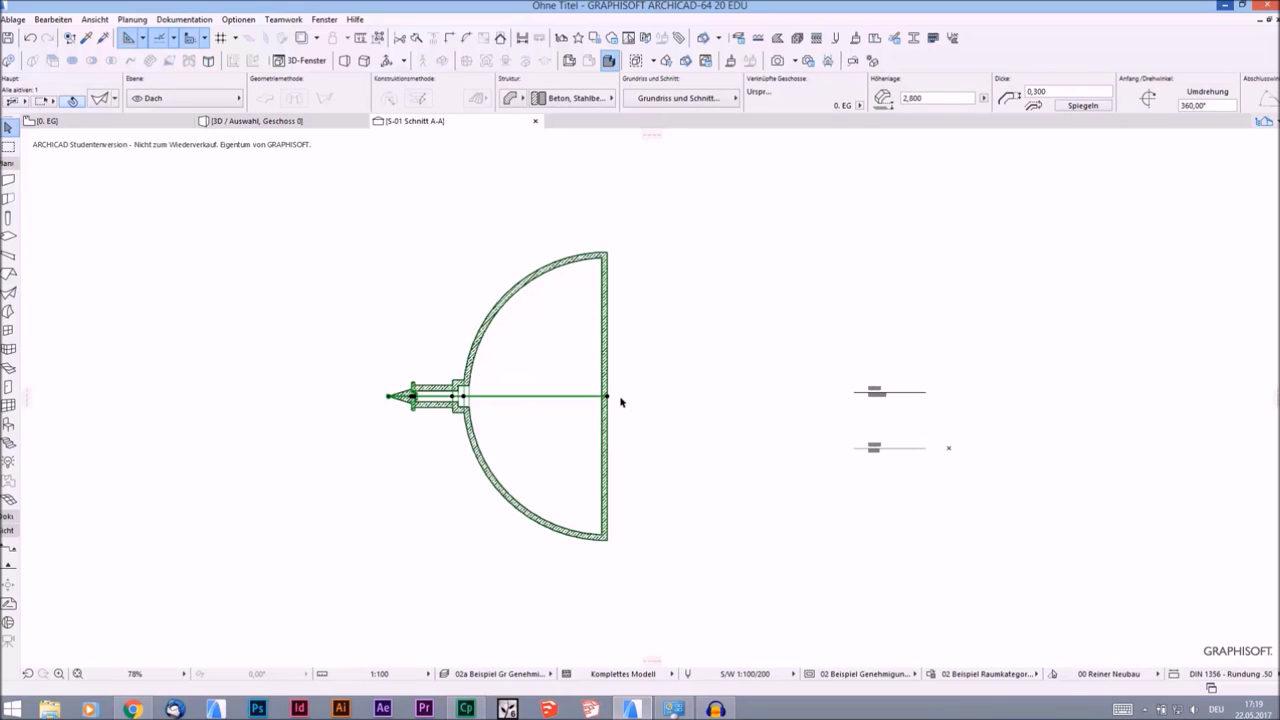
pyautogui.hotkey('ctrl', 'e')
pyautogui.click(606, 396)
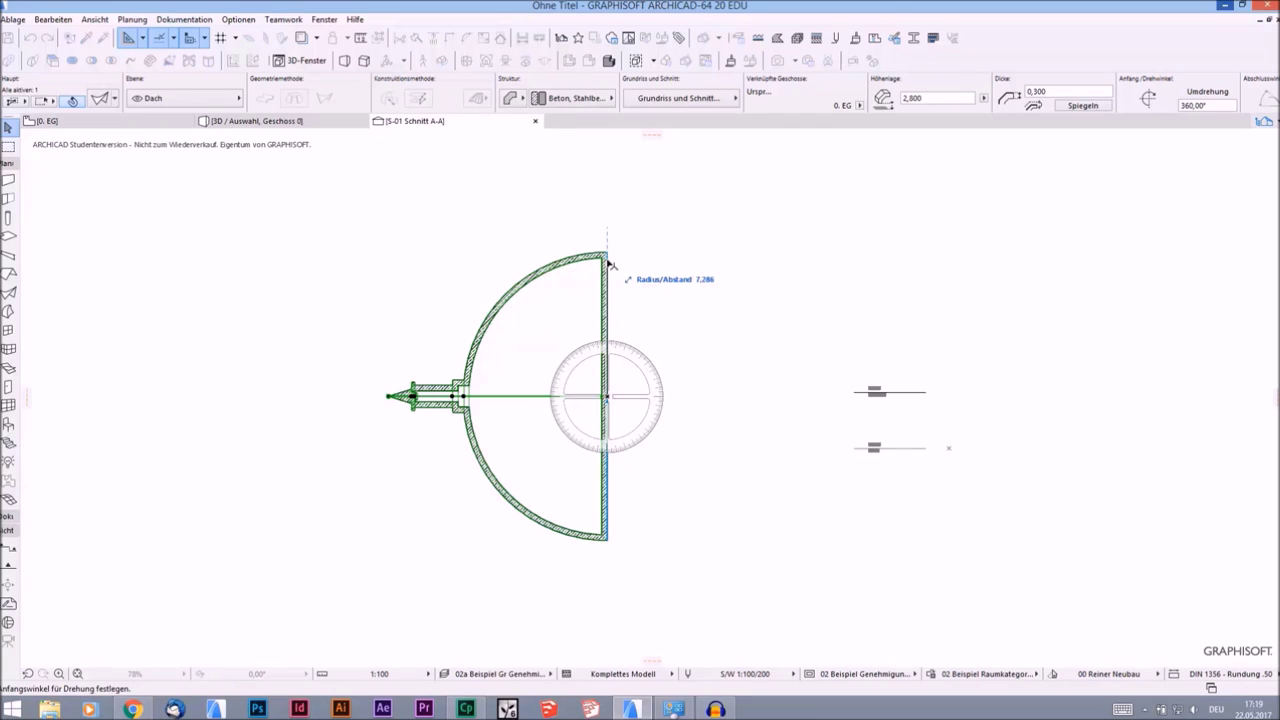
pyautogui.click(609, 262)
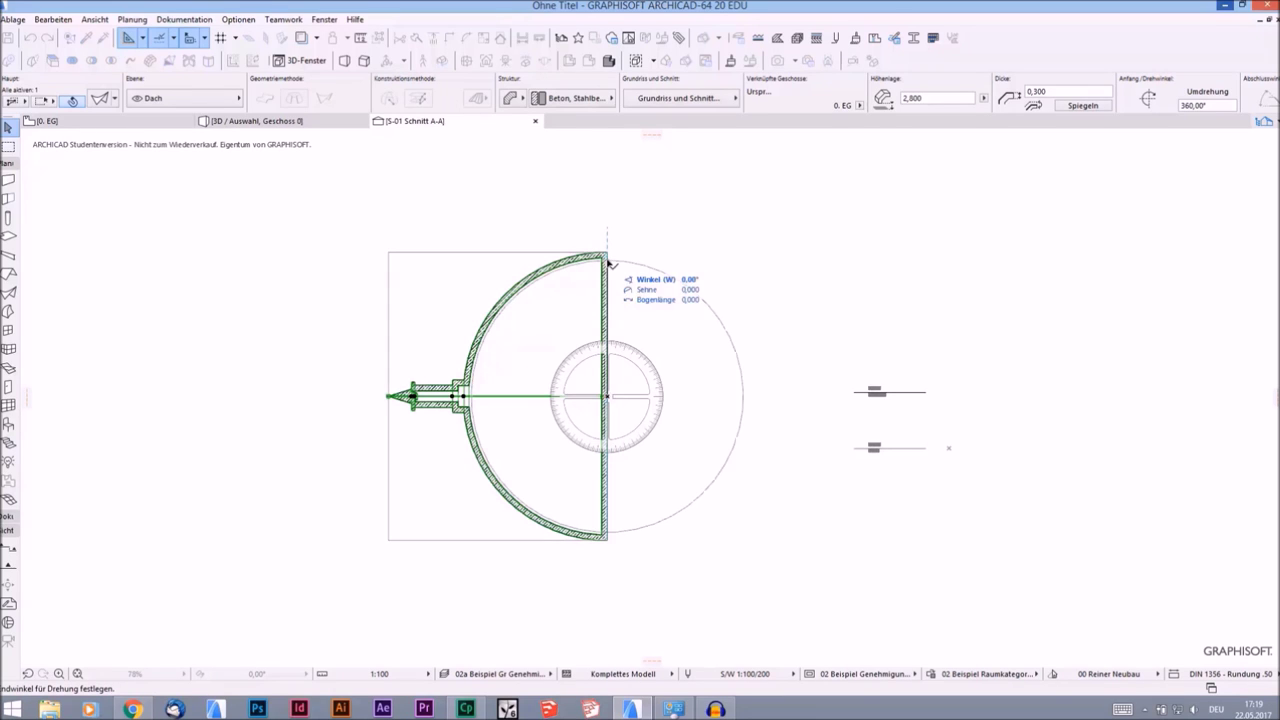
pyautogui.click(782, 401)
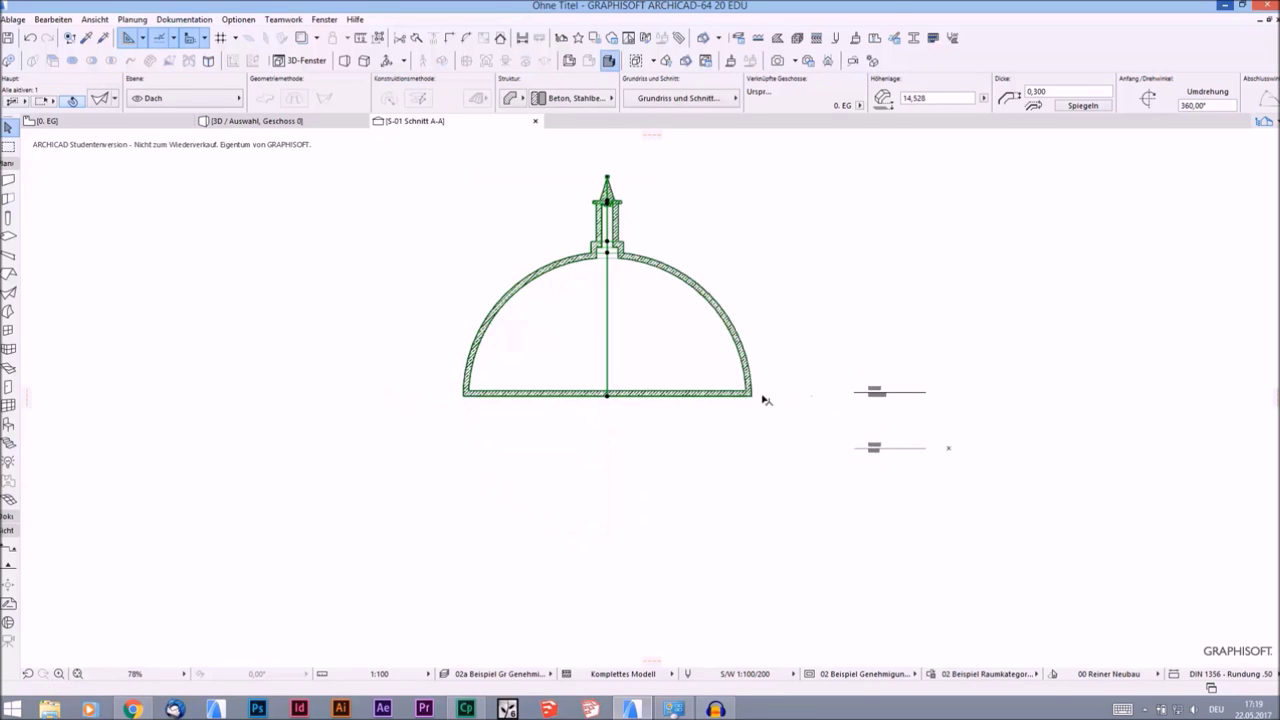
pyautogui.press('Escape')
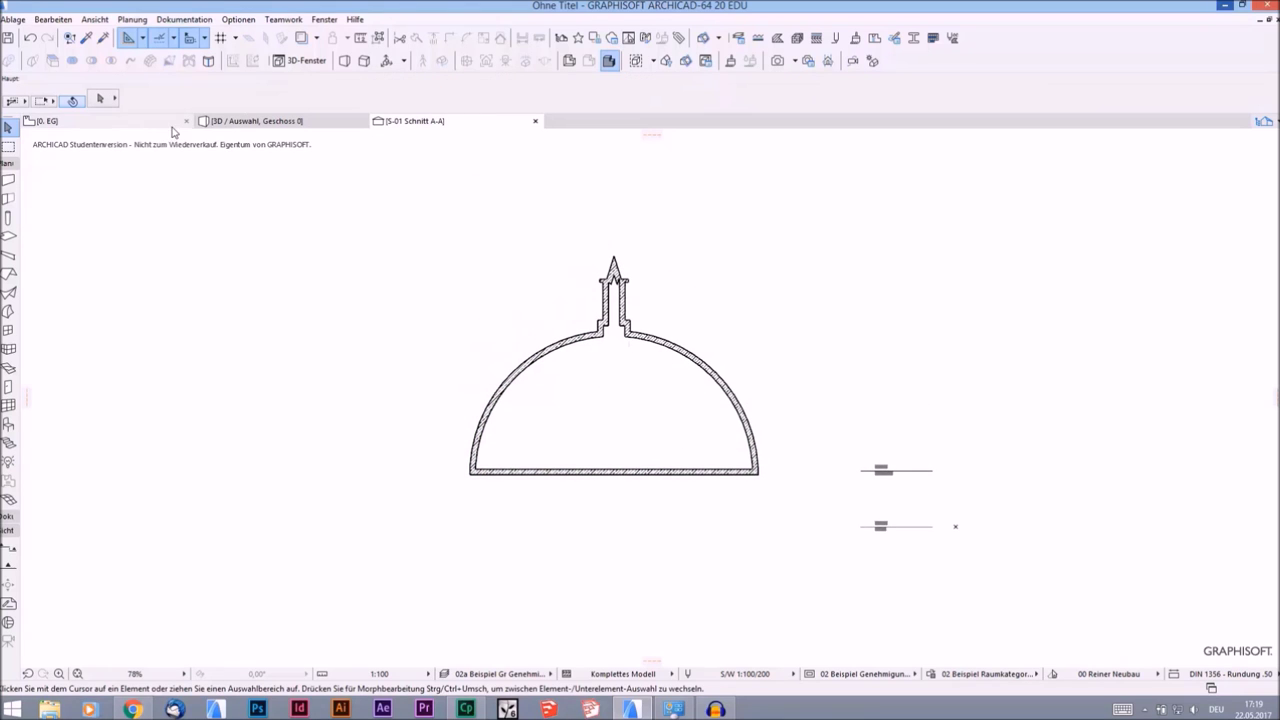
# Orbit around the upright spired dome in 3D, then return to the 0. EG plan
pyautogui.click(240, 121)
pyautogui.keyDown('shift'); pyautogui.moveTo(676, 365); pyautogui.dragTo(668, 447, button='middle'); pyautogui.keyUp('shift')
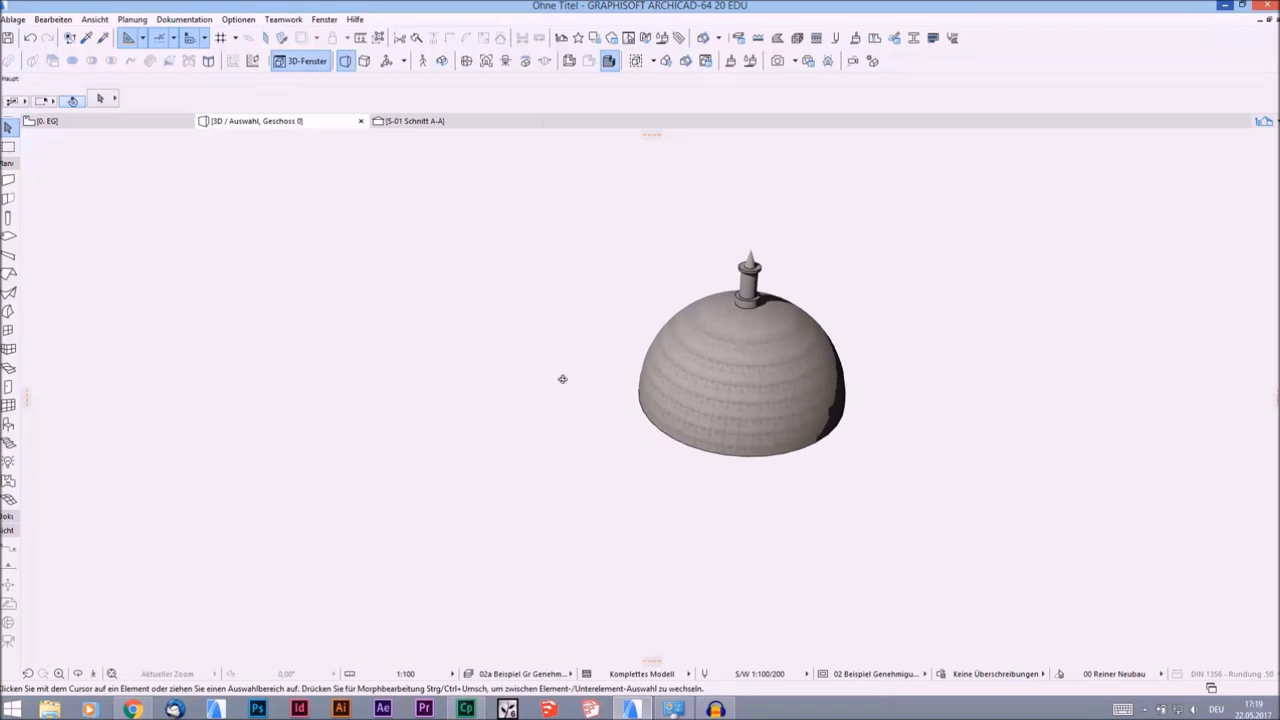
pyautogui.keyDown('shift'); pyautogui.moveTo(563, 377); pyautogui.dragTo(774, 332, button='middle'); pyautogui.keyUp('shift')
pyautogui.scroll(2, 728, 314)
pyautogui.scroll(2, 725, 318)
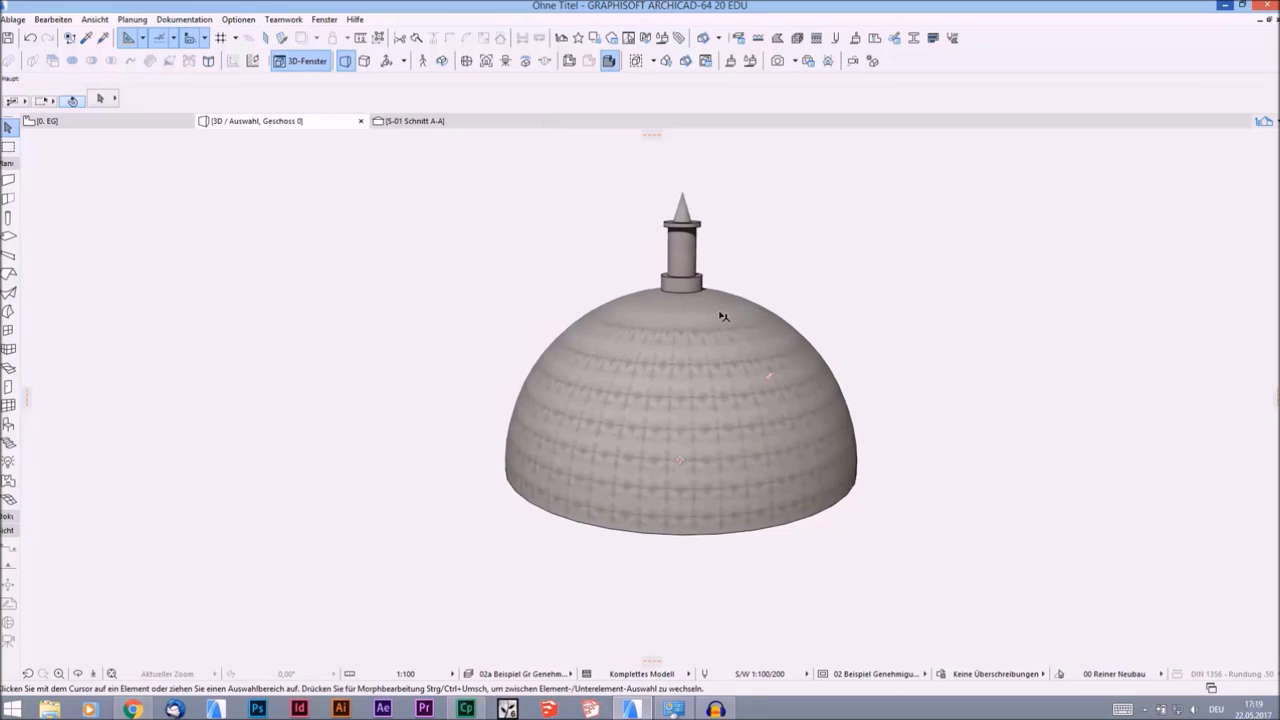
pyautogui.scroll(-2, 722, 330)
pyautogui.moveTo(717, 357)
pyautogui.mouseDown(button='middle')
pyautogui.moveTo(722, 424)
pyautogui.moveTo(710, 416)
pyautogui.mouseUp(button='middle')
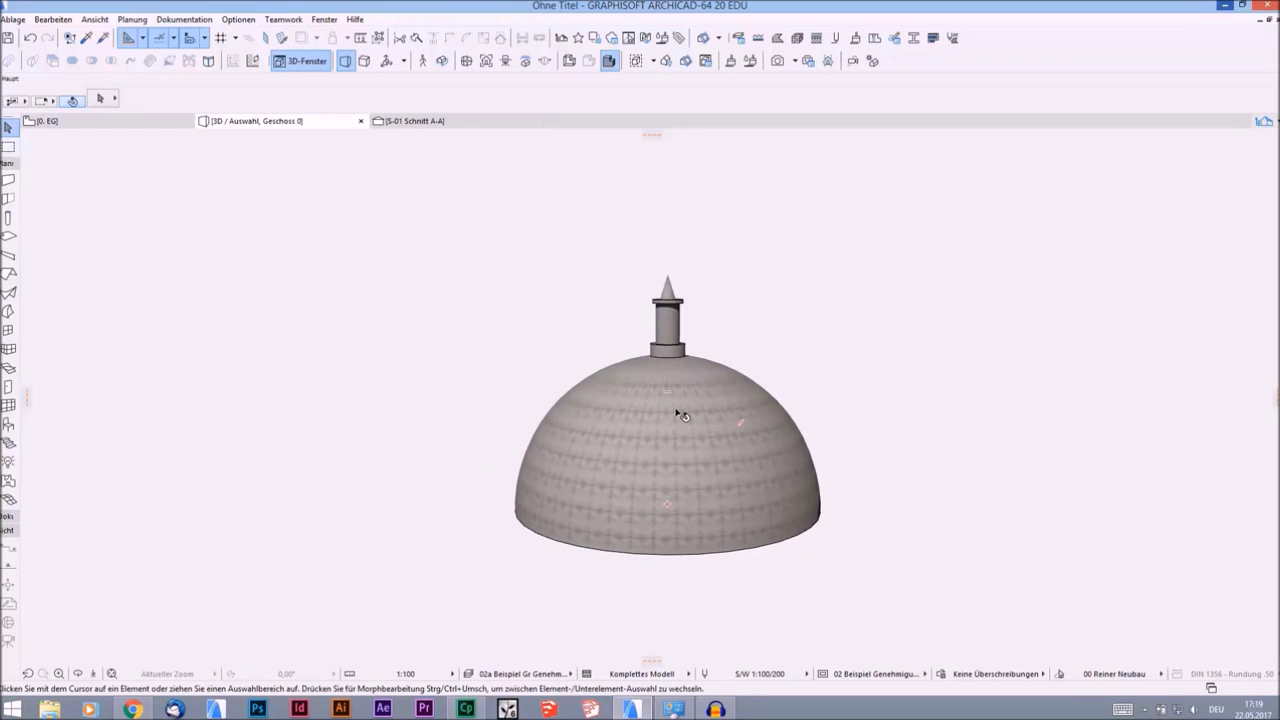
pyautogui.moveTo(100, 121)
pyautogui.click(129, 126)
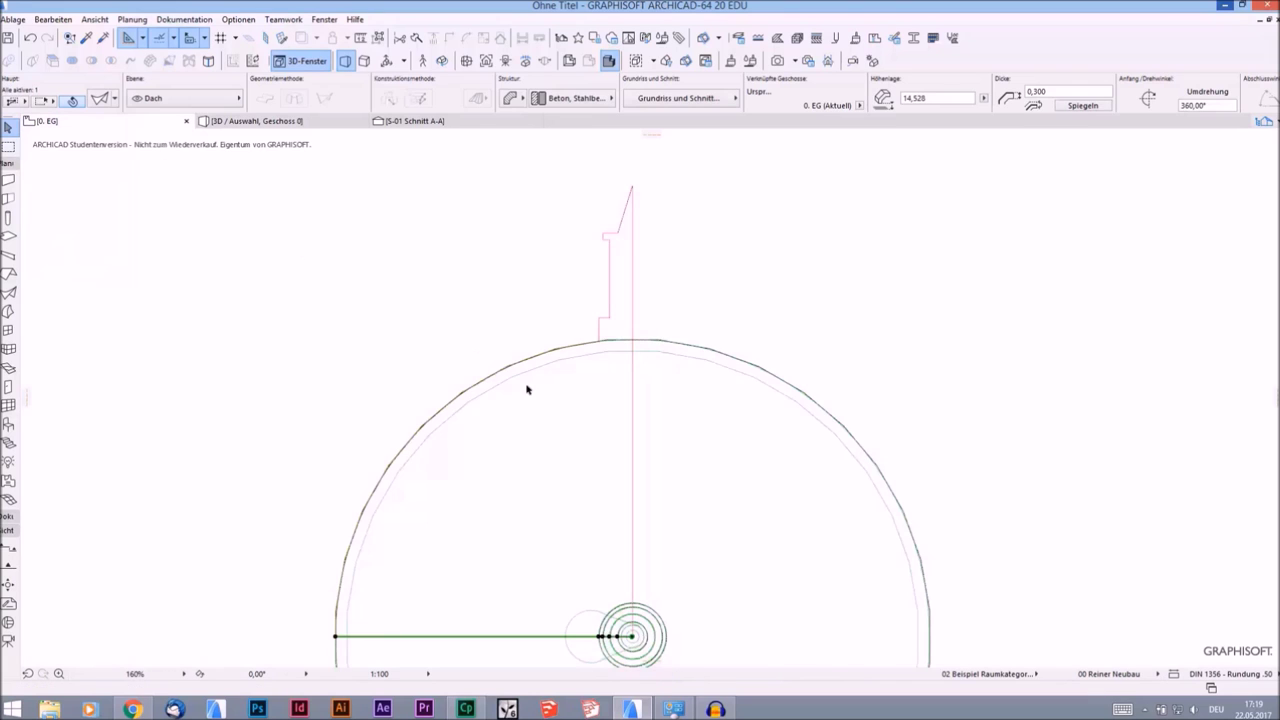
# Deselect the dome and frame the rectangle with two nested ellipses and the small circle
pyautogui.scroll(-5, 530, 395)
pyautogui.moveTo(594, 496); pyautogui.dragTo(621, 366, button='middle')
pyautogui.press('Escape')
pyautogui.scroll(-3, 651, 494)
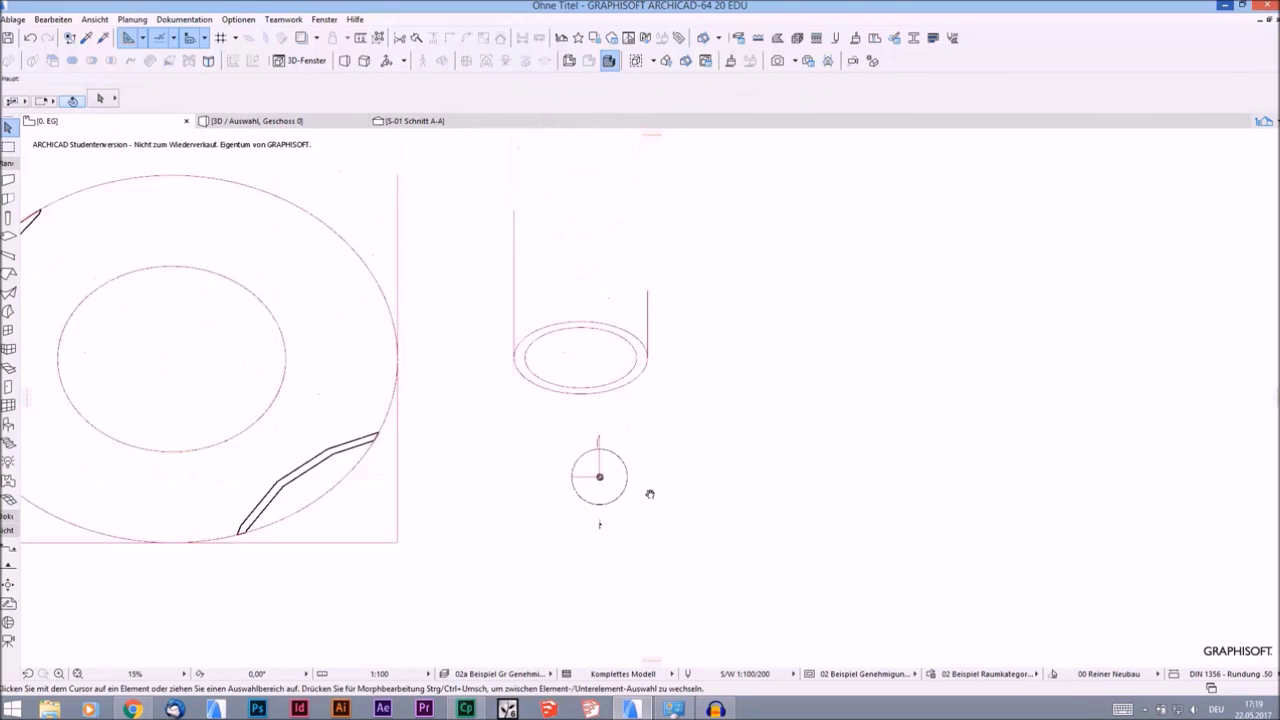
pyautogui.moveTo(634, 480); pyautogui.dragTo(659, 479, button='middle')
pyautogui.scroll(1, 659, 479)
pyautogui.scroll(4, 603, 291)
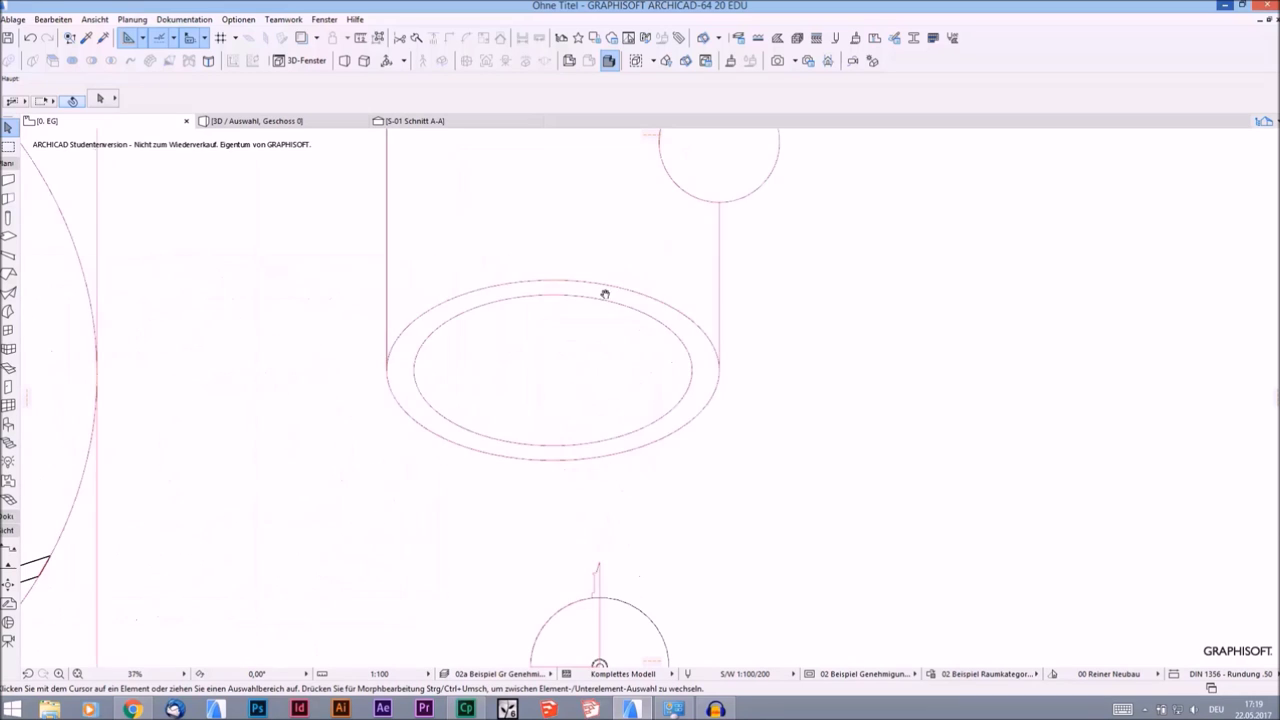
pyautogui.scroll(-1, 643, 443)
pyautogui.scroll(-1, 619, 411)
pyautogui.scroll(1, 619, 411)
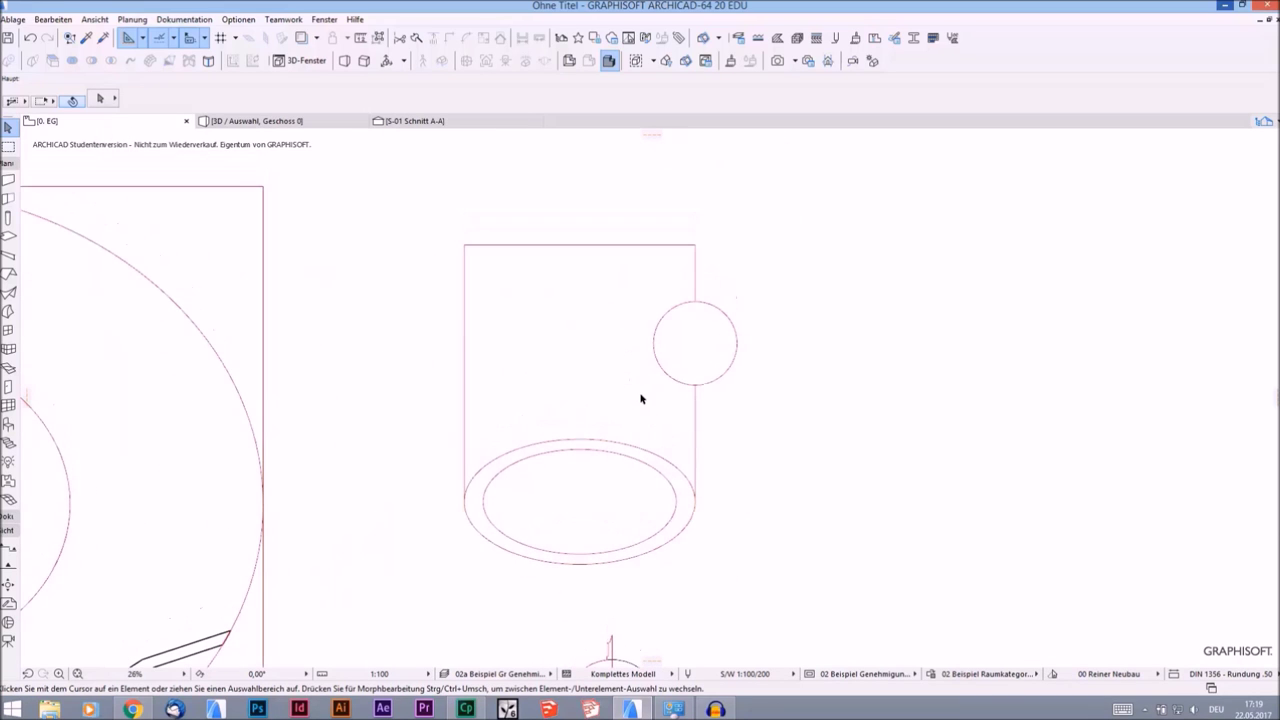
pyautogui.moveTo(640, 397); pyautogui.dragTo(597, 391, button='middle')
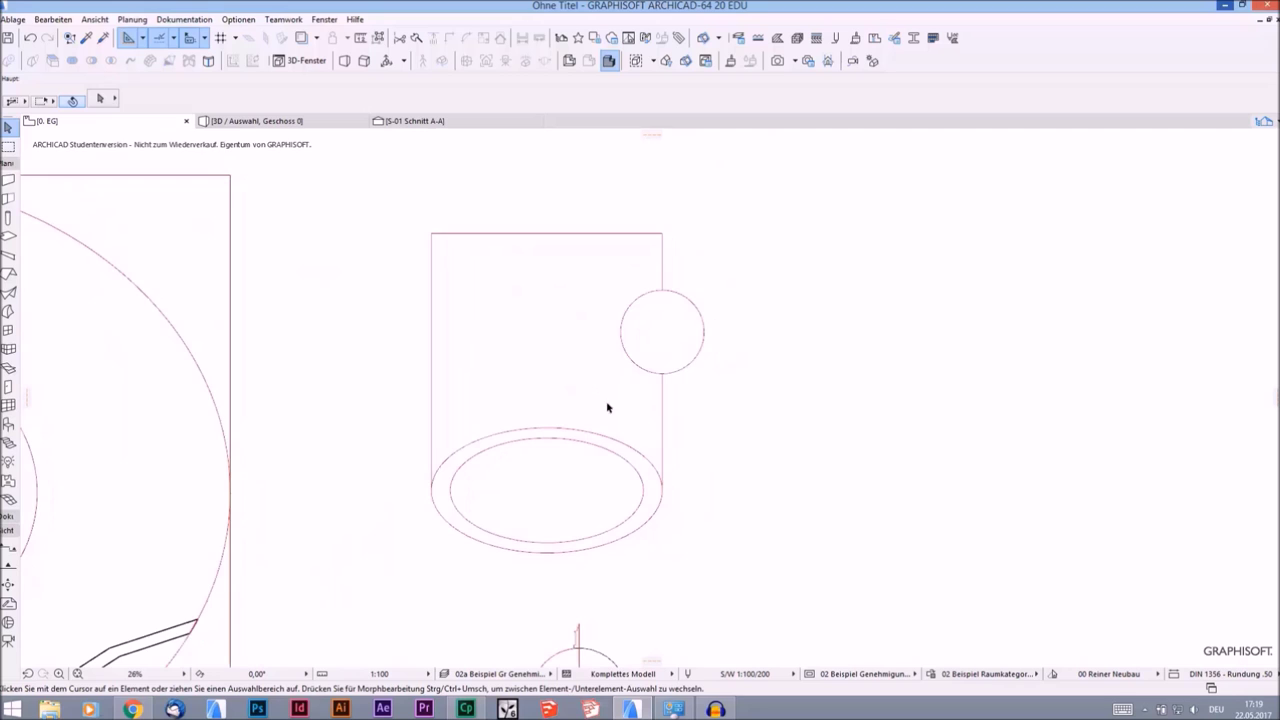
pyautogui.scroll(-1, 606, 406)
pyautogui.scroll(2, 514, 363)
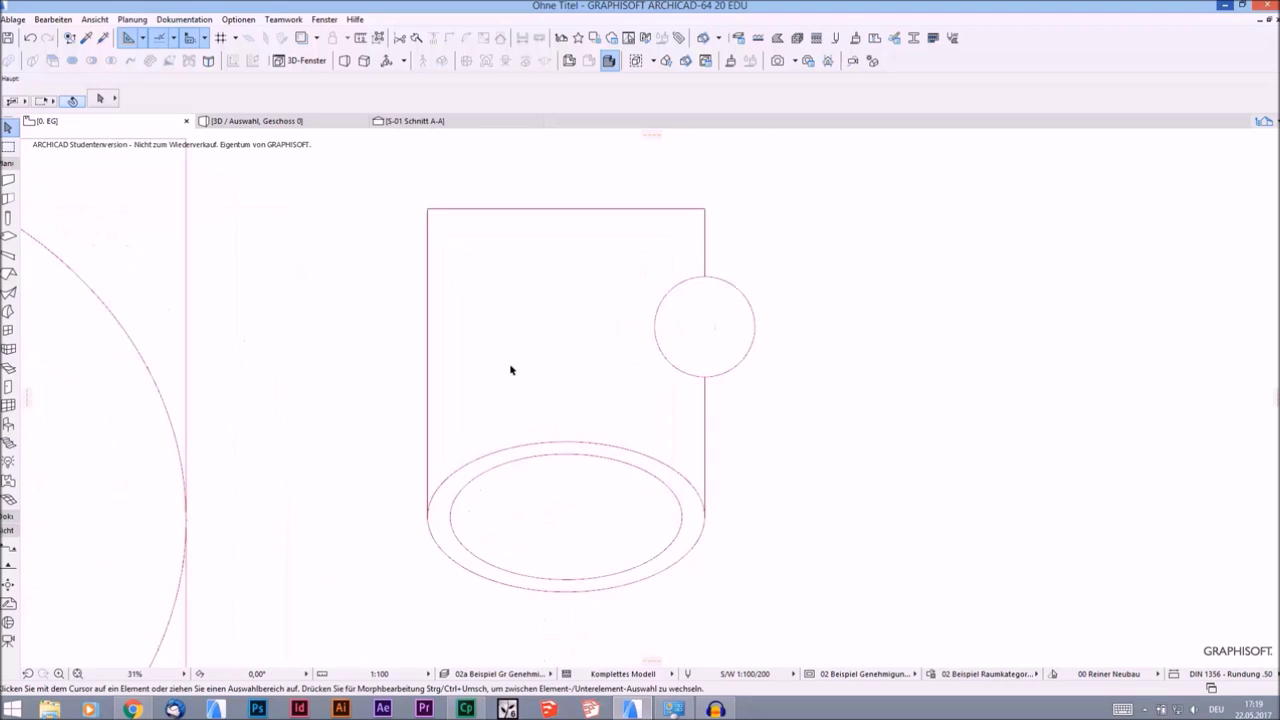
pyautogui.moveTo(569, 366); pyautogui.dragTo(553, 356, button='middle')
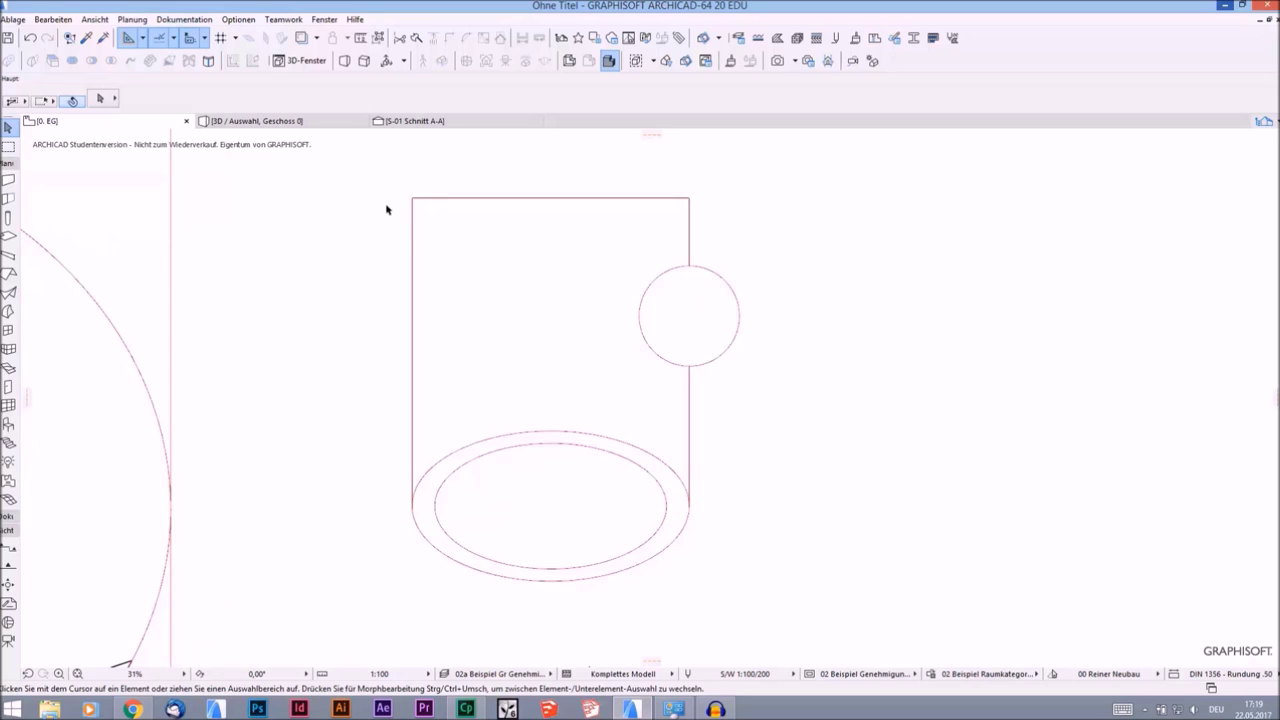
# Extrude the tube profile into a shell with an extrusion length of 5
pyautogui.click(8, 293)
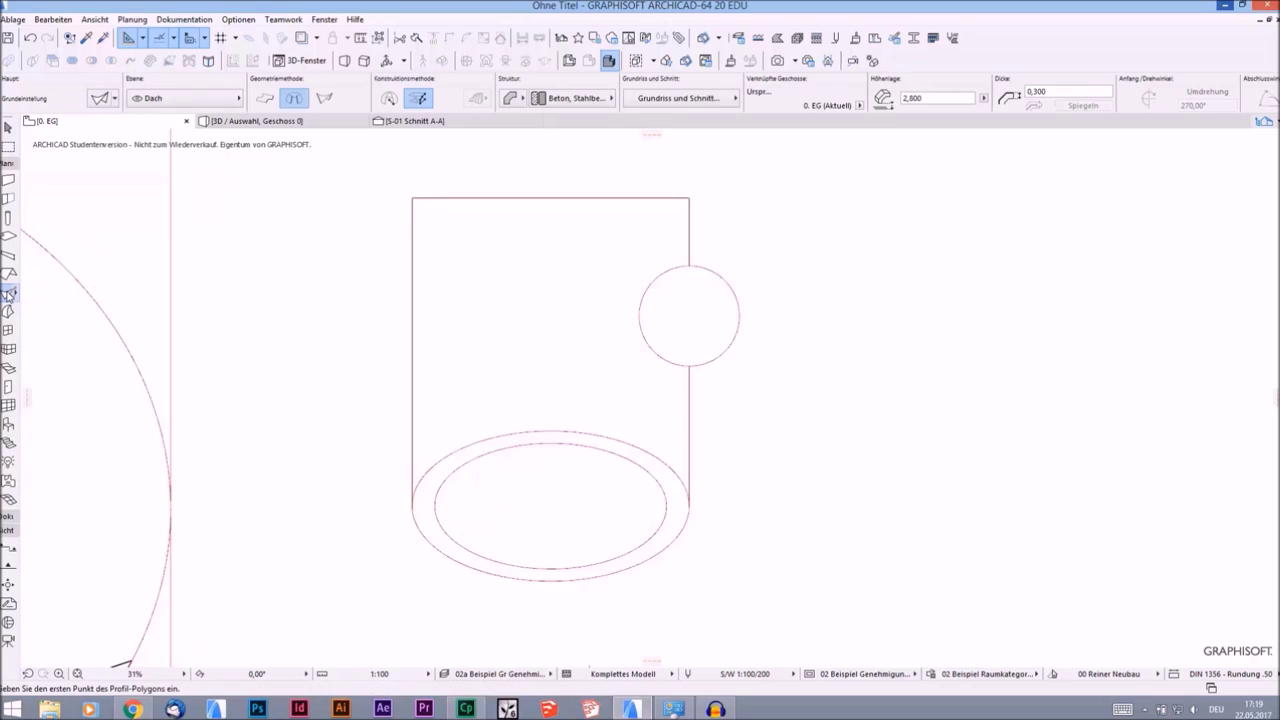
pyautogui.click(263, 100)
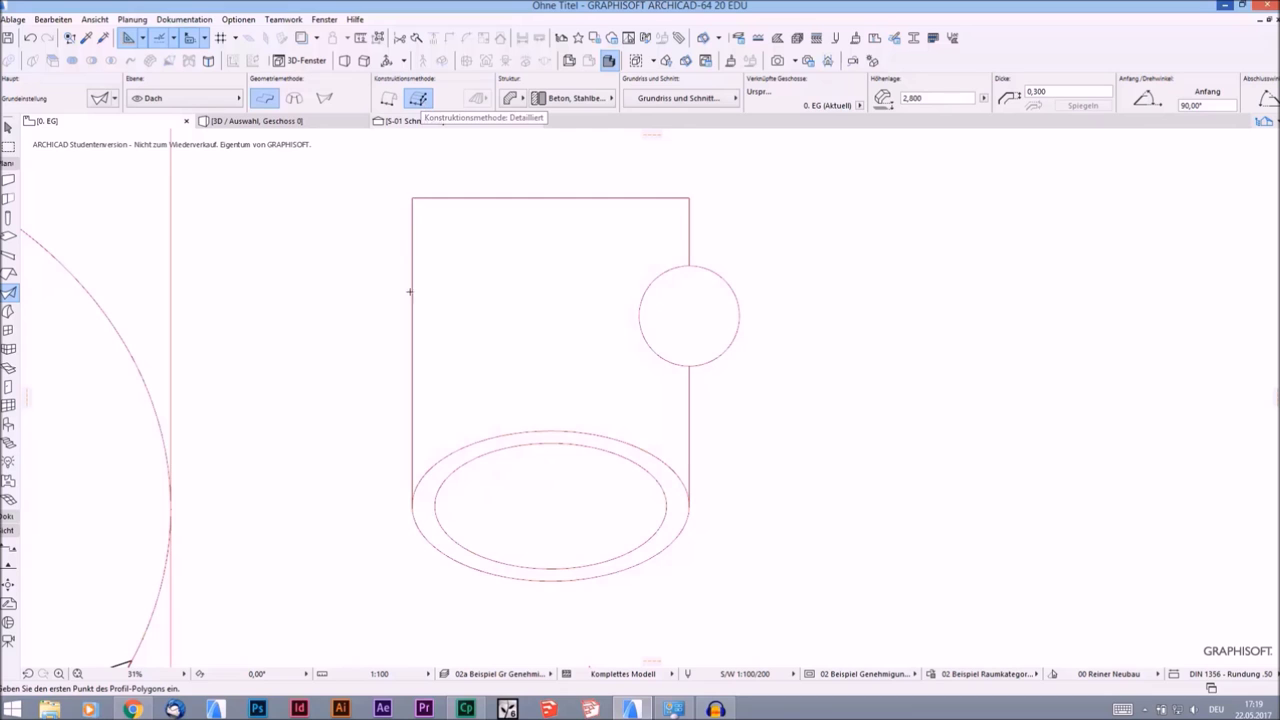
pyautogui.scroll(1, 509, 434)
pyautogui.scroll(2, 497, 420)
pyautogui.scroll(1, 503, 403)
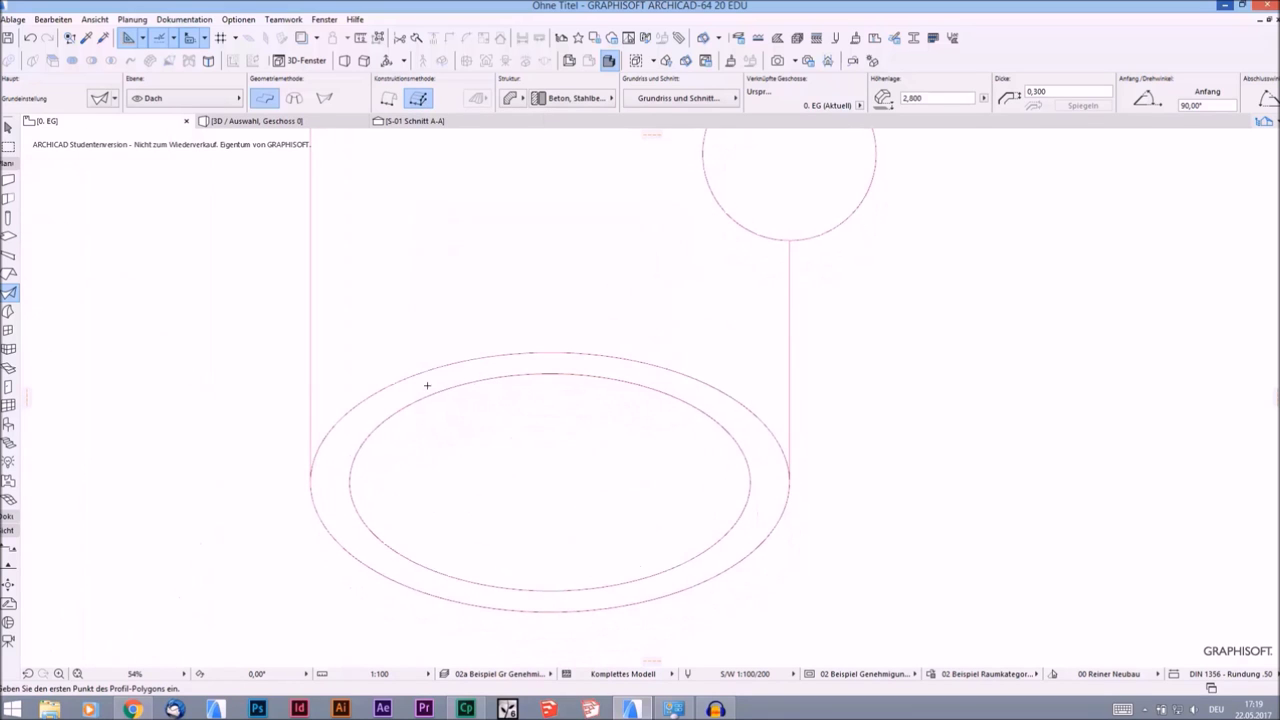
pyautogui.click(458, 368)
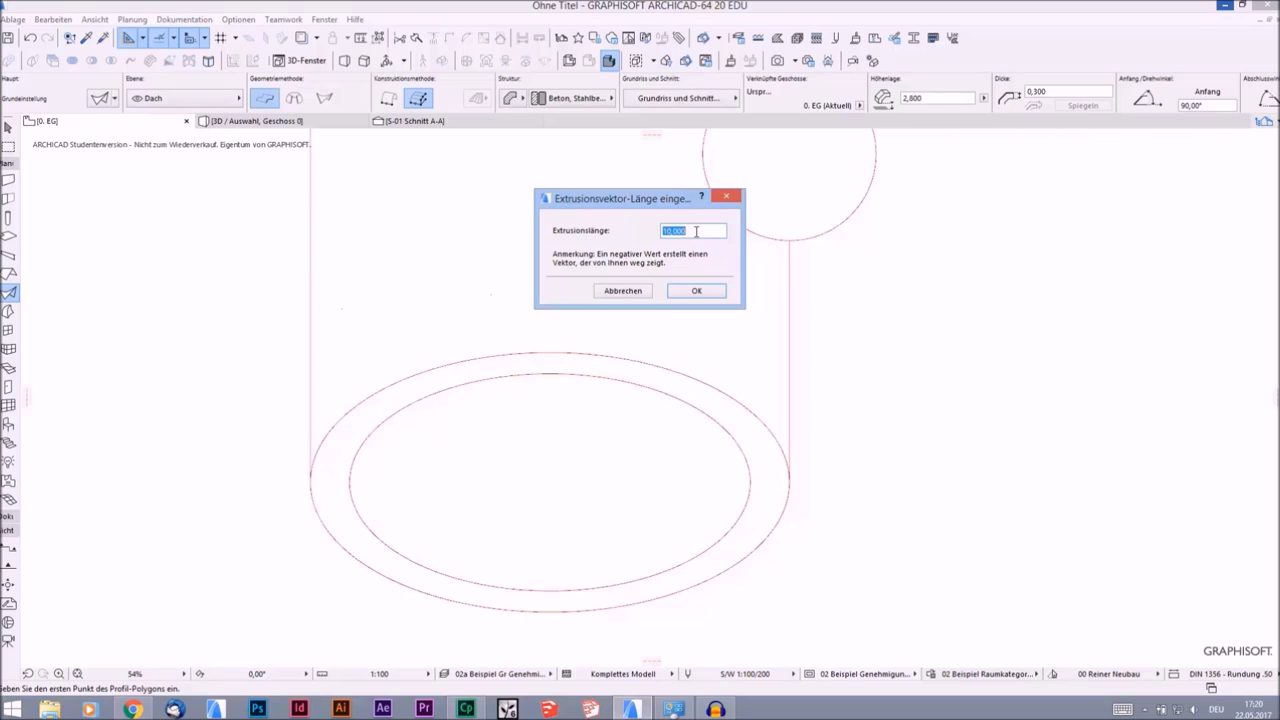
pyautogui.write('50')
pyautogui.click(696, 292)
# Select the new tube shell to check it, then deselect it
pyautogui.scroll(-3, 600, 368)
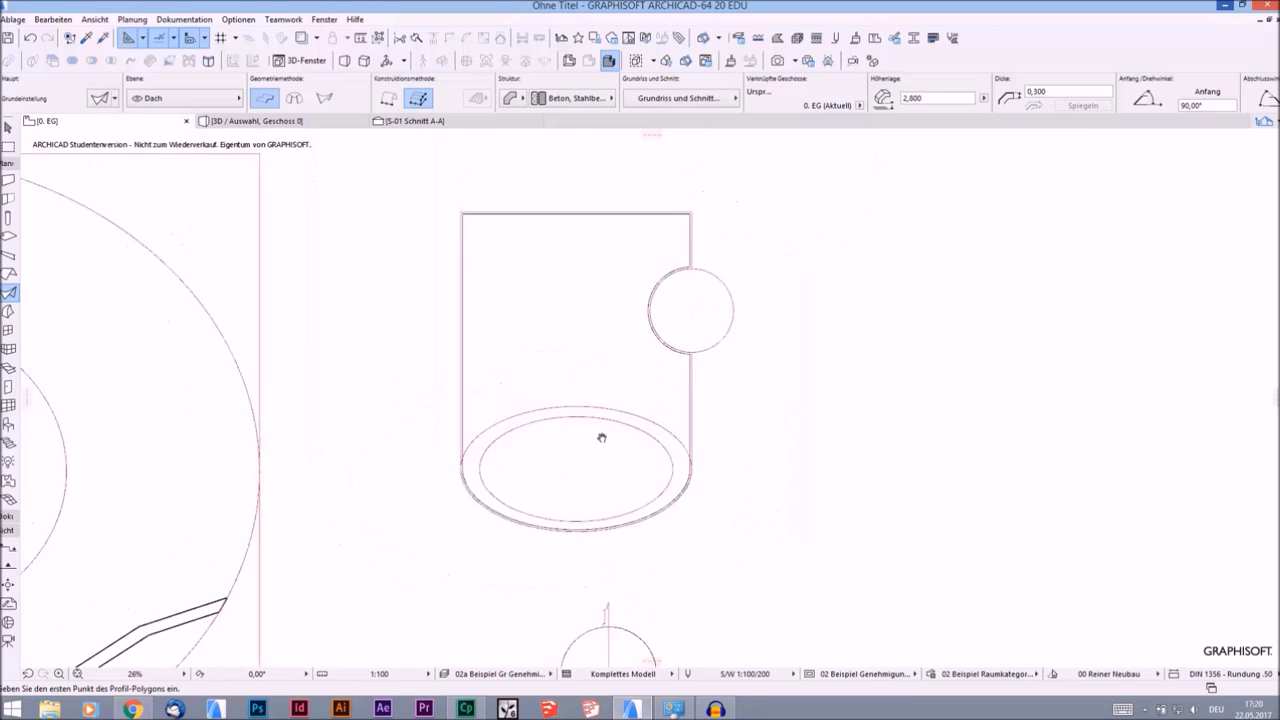
pyautogui.click(466, 254)
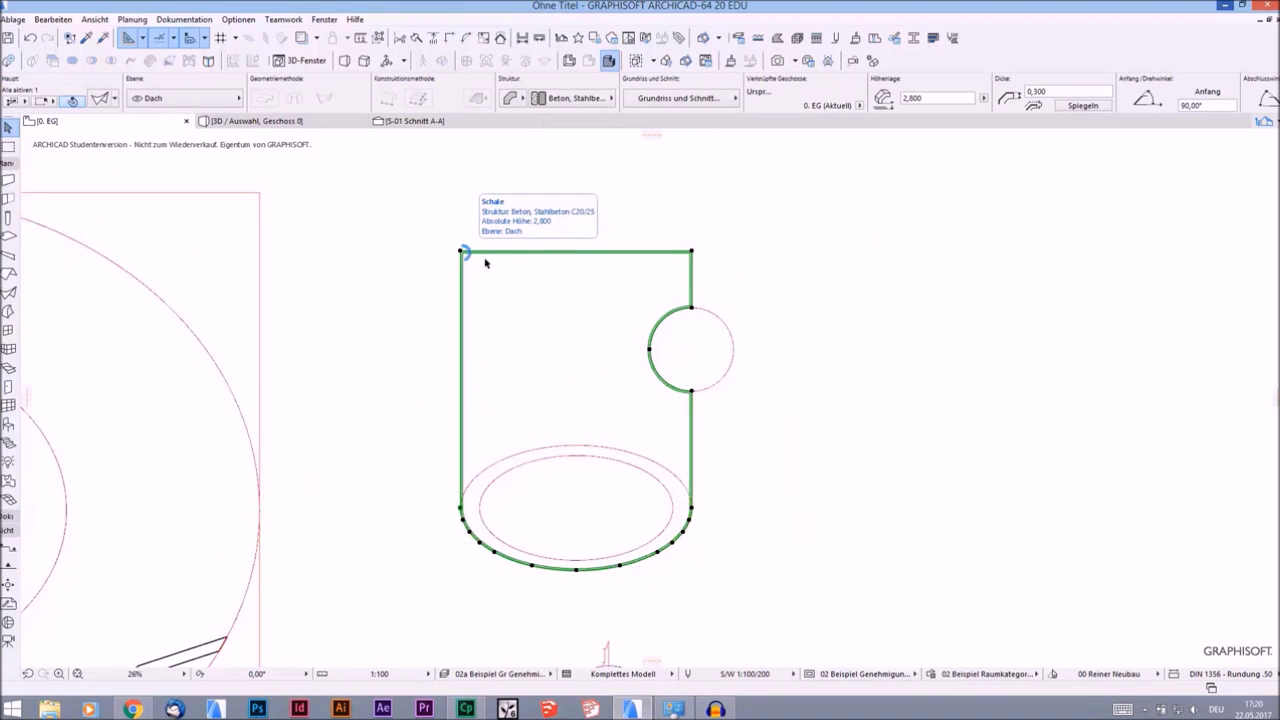
pyautogui.click(543, 314)
pyautogui.scroll(2, 506, 351)
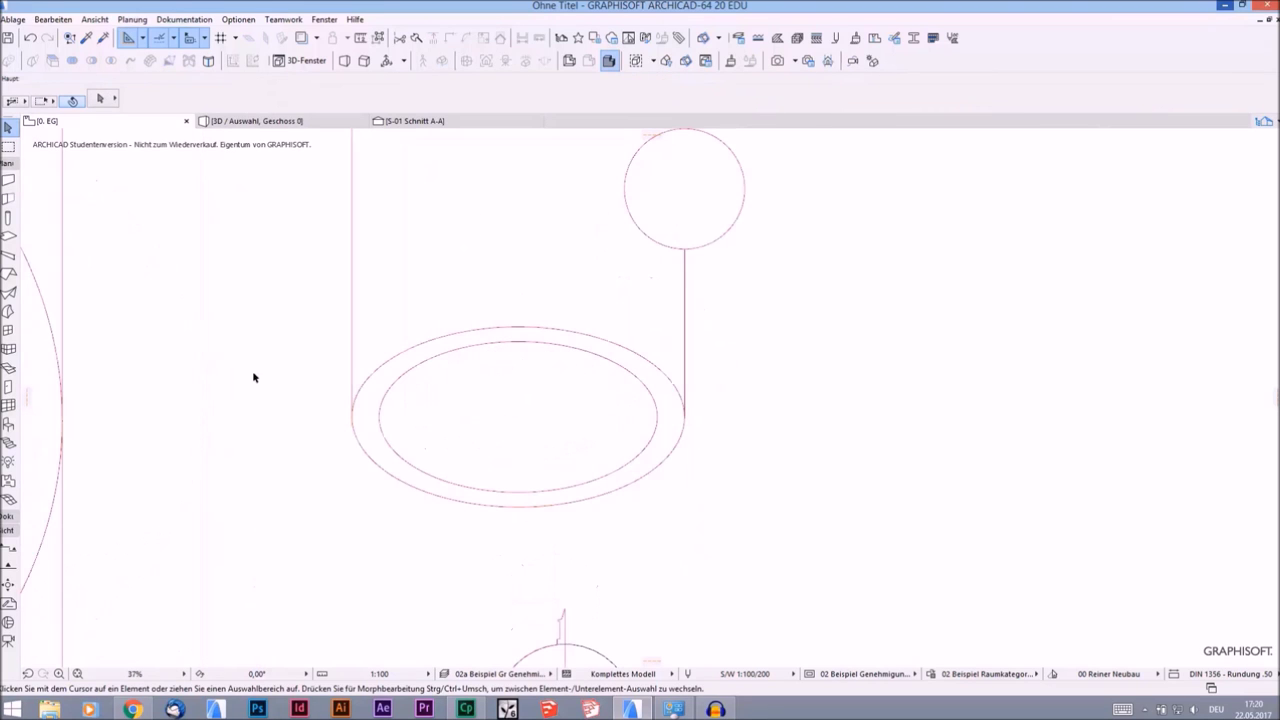
# With the Roof tool, magic-wand the outer ellipse and confirm the offset outline
pyautogui.click(9, 311)
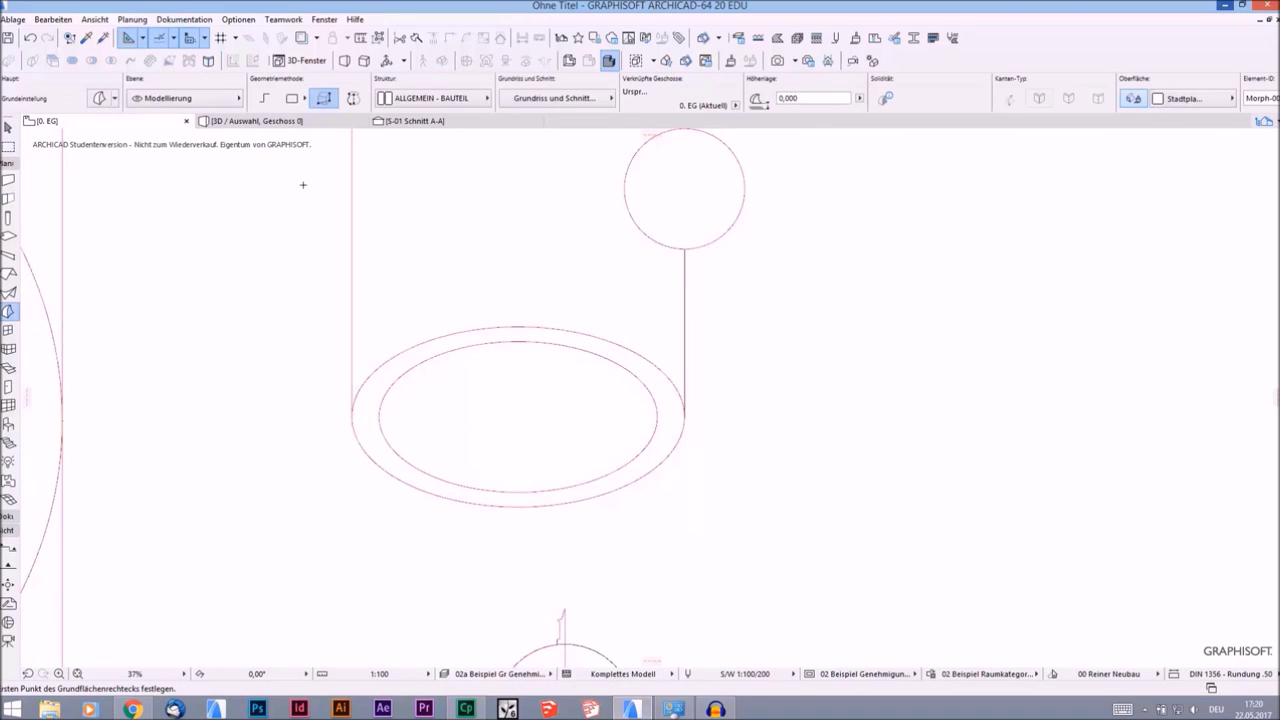
pyautogui.click(9, 292)
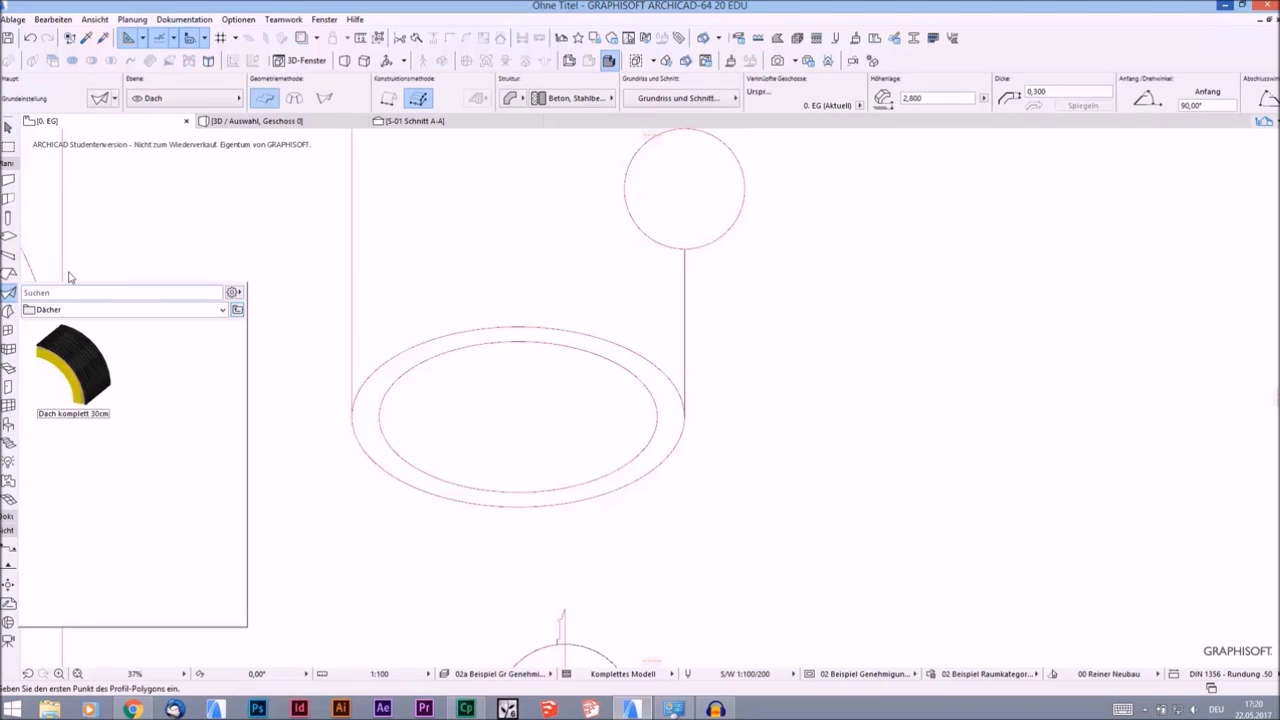
pyautogui.scroll(3, 466, 331)
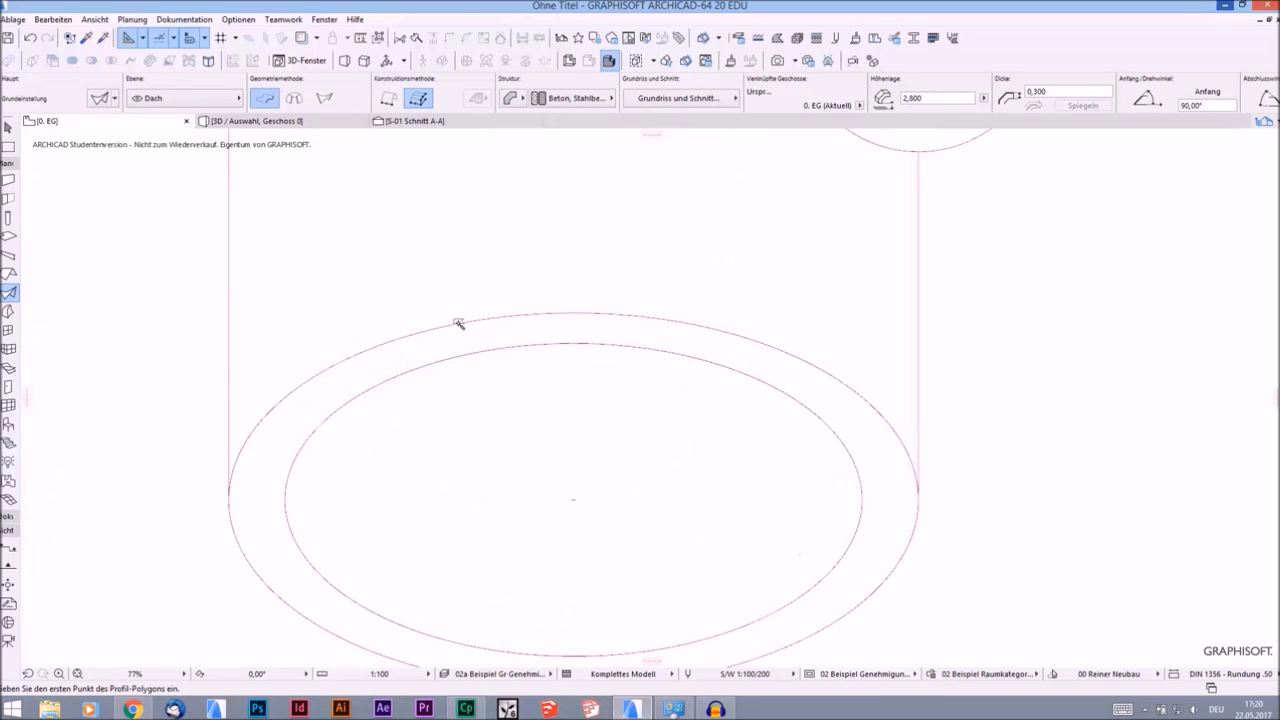
pyautogui.click(459, 328)
pyautogui.click(687, 287)
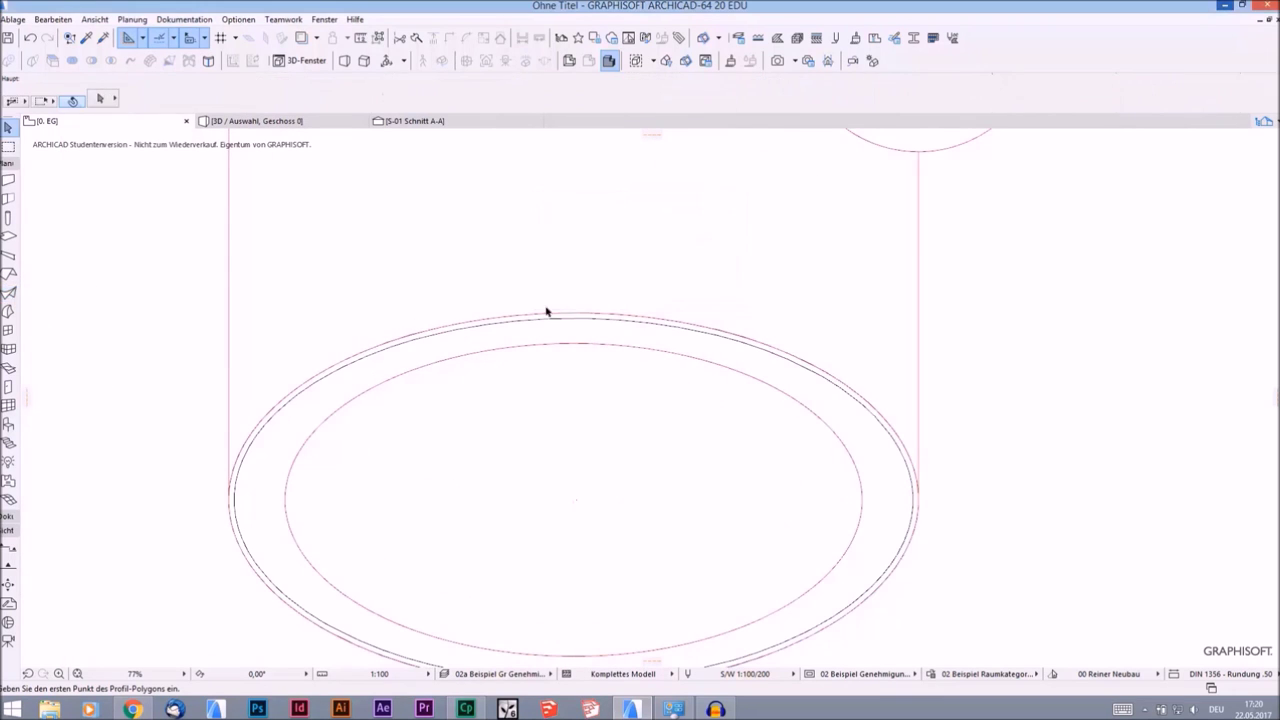
# Zoom around the plan and switch to the A-A section view
pyautogui.scroll(-2, 534, 311)
pyautogui.scroll(2, 511, 277)
pyautogui.scroll(-2, 497, 286)
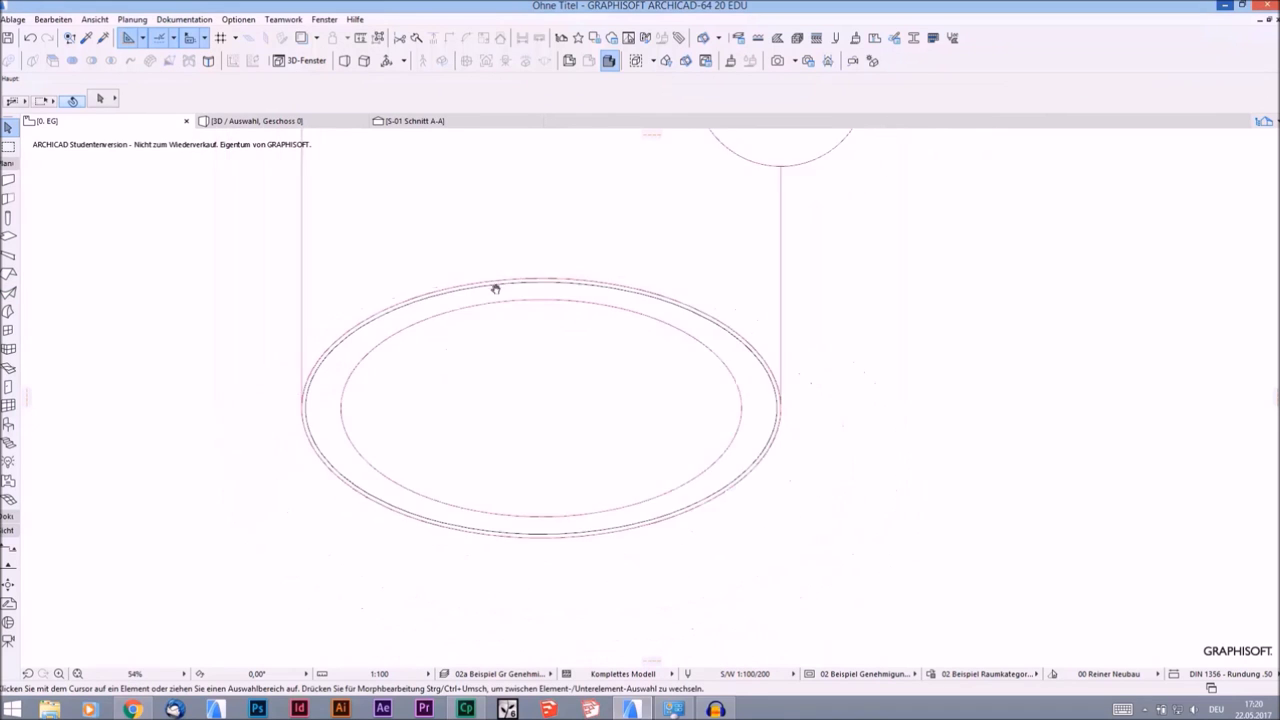
pyautogui.scroll(2, 490, 326)
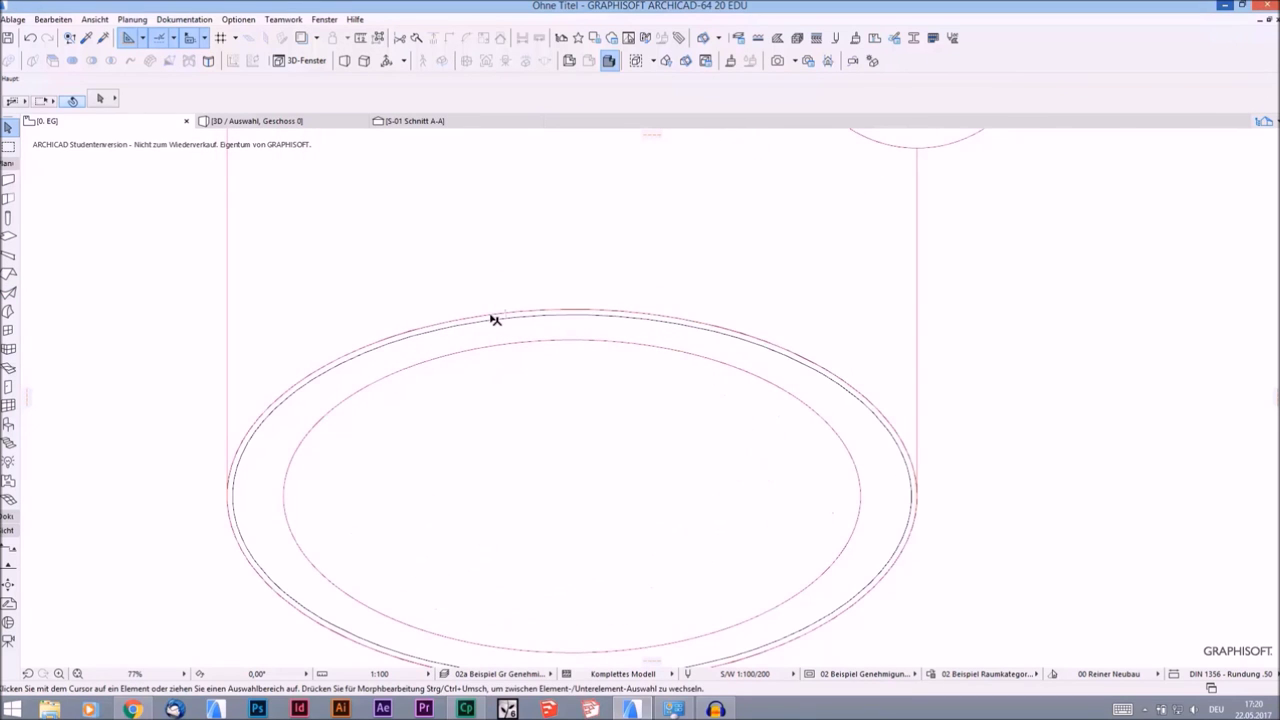
pyautogui.scroll(-2, 497, 312)
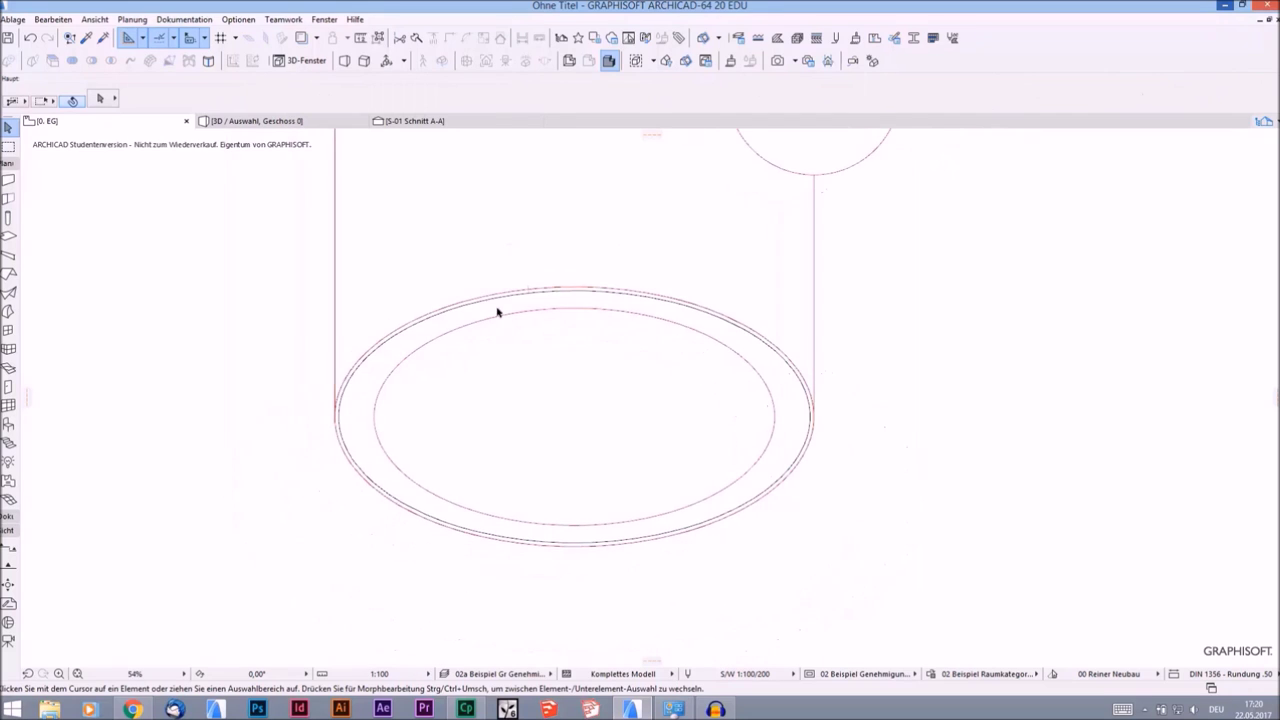
pyautogui.scroll(2, 565, 325)
pyautogui.scroll(1, 540, 300)
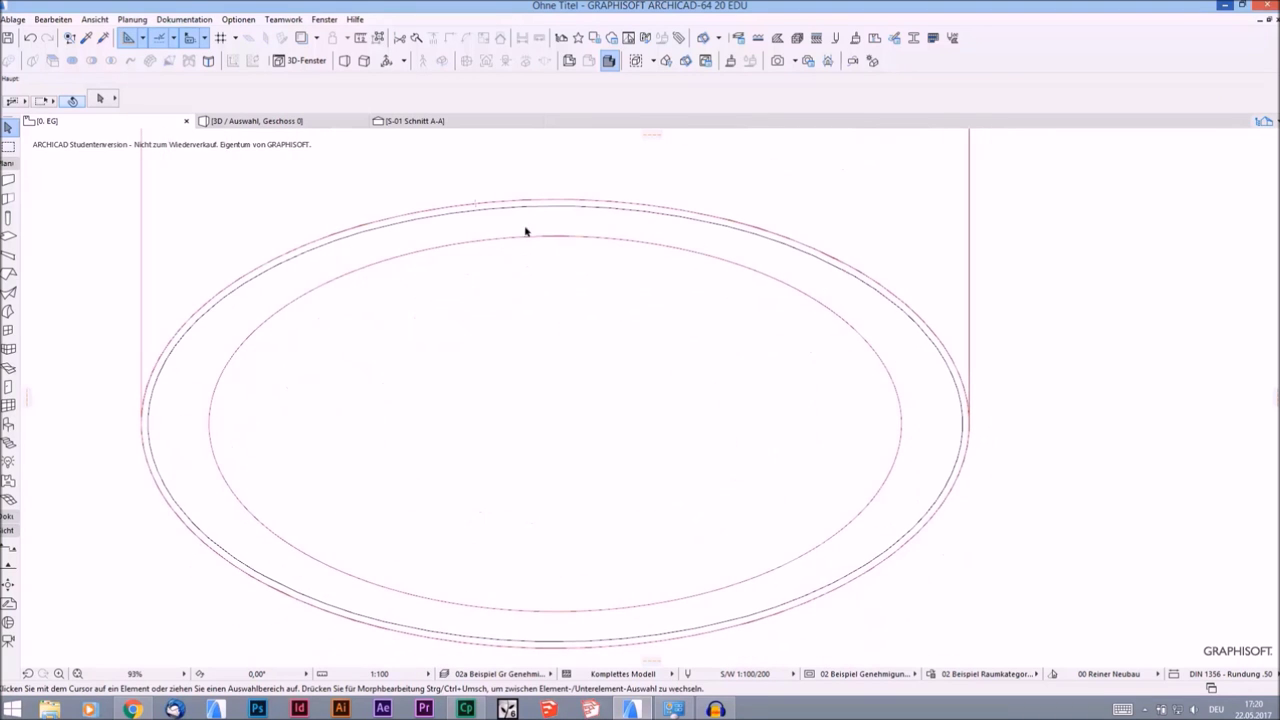
pyautogui.scroll(-2, 496, 228)
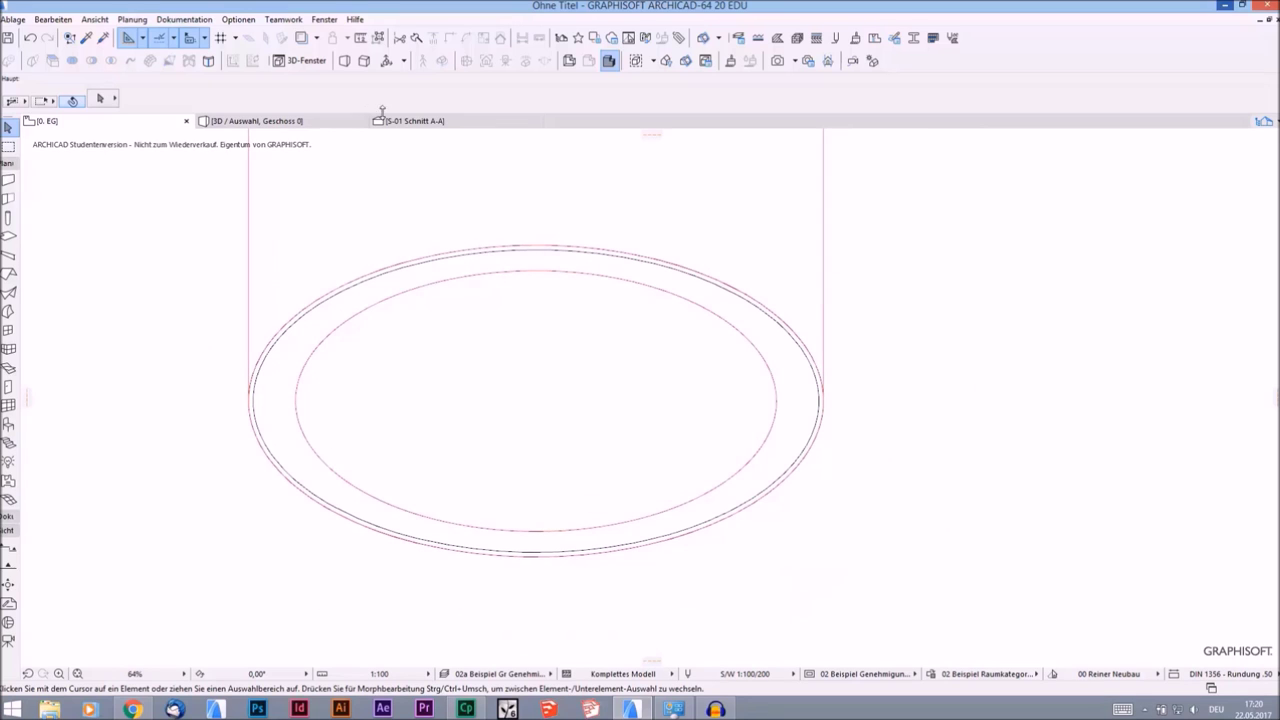
pyautogui.click(405, 121)
# Rotate the tube shell 90° about its bottom corner in section A-A
pyautogui.scroll(-5, 440, 307)
pyautogui.scroll(-1, 416, 307)
pyautogui.moveTo(416, 307); pyautogui.dragTo(520, 343, button='middle')
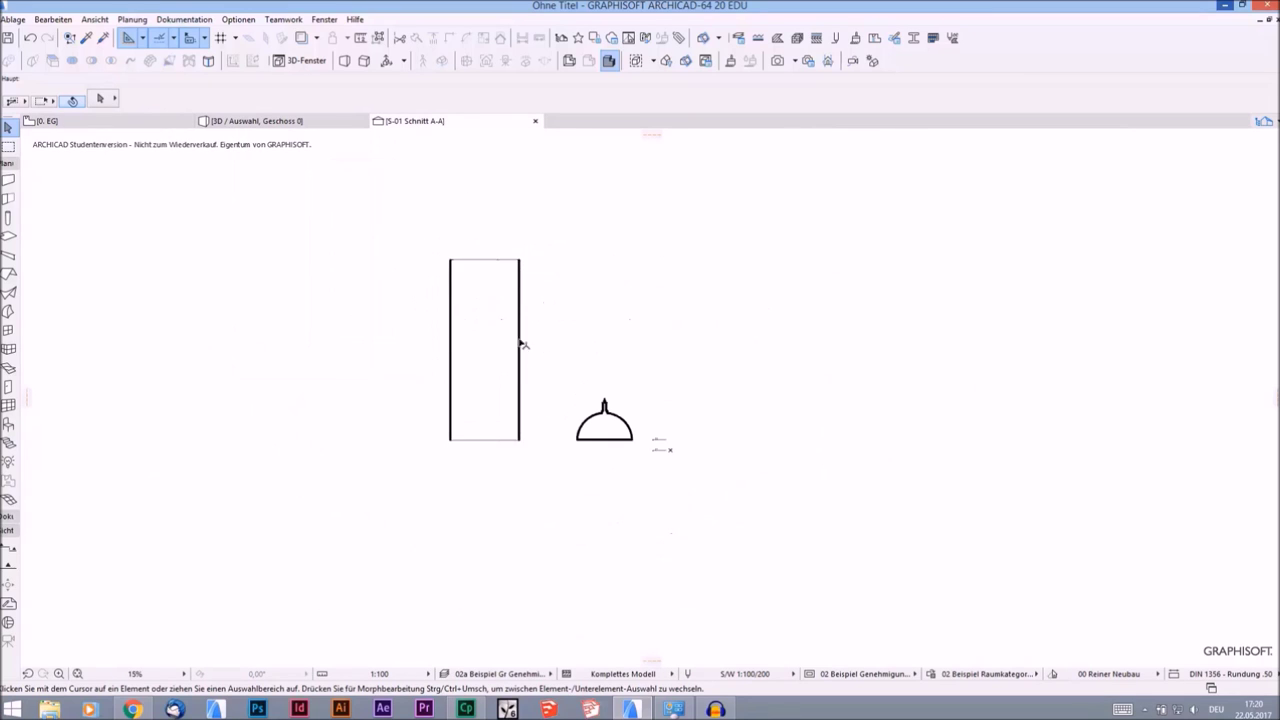
pyautogui.click(521, 306)
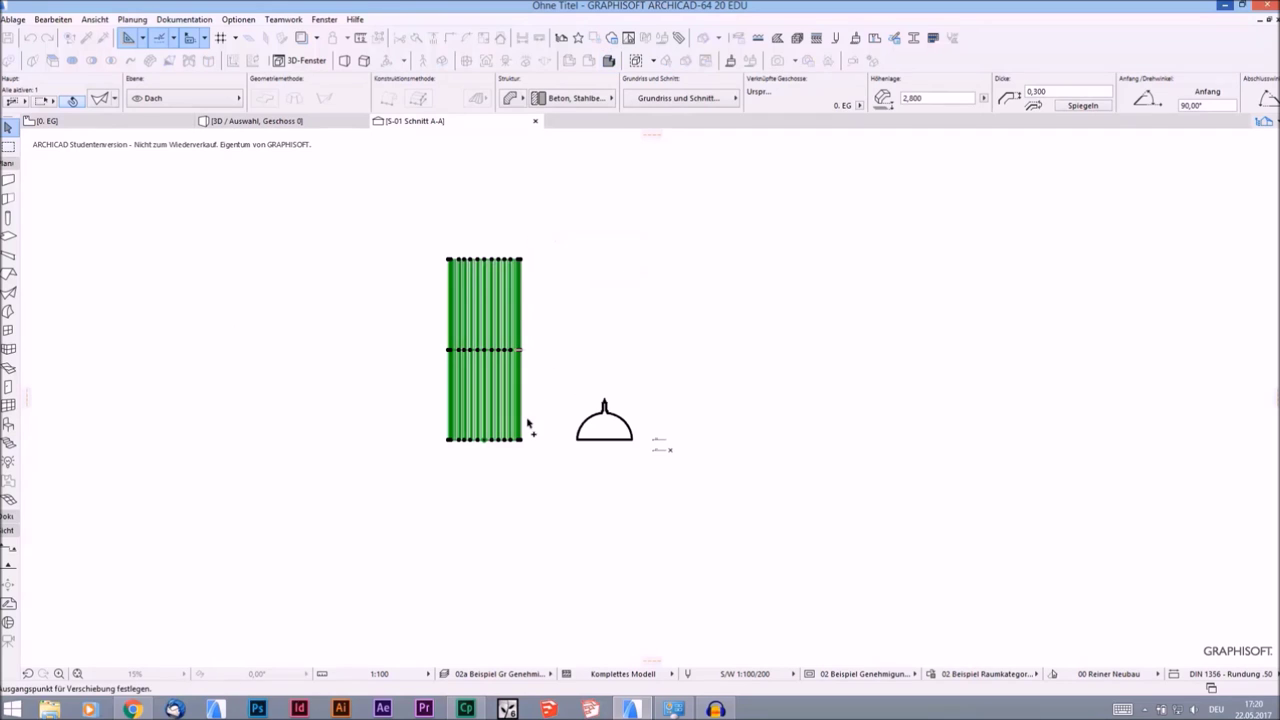
pyautogui.hotkey('ctrl', 'e')
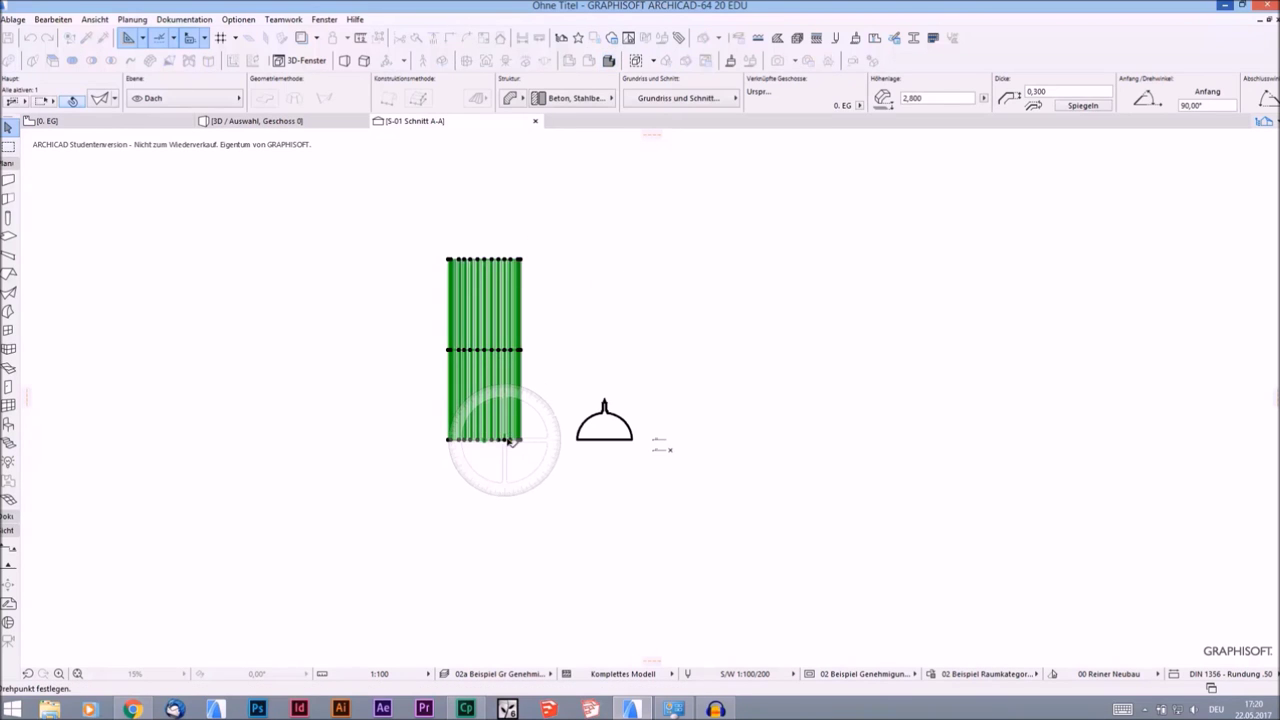
pyautogui.click(498, 440)
pyautogui.click(498, 229)
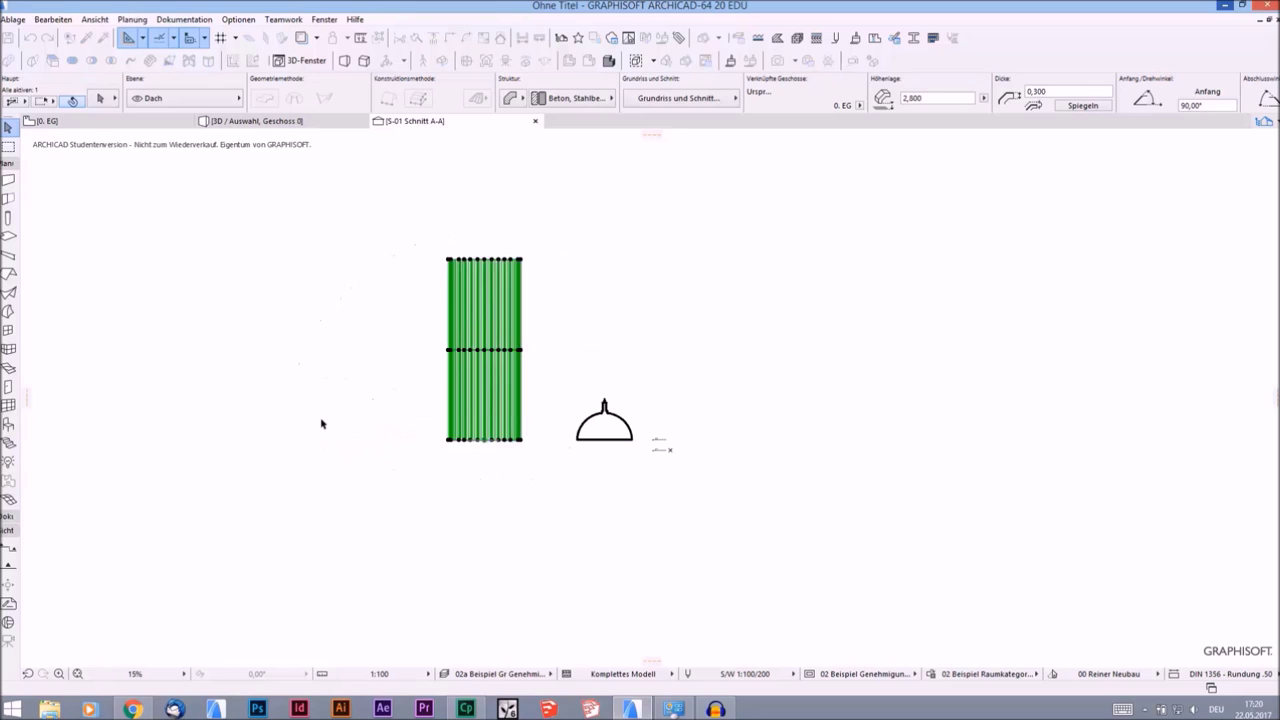
# Return to the ground floor plan and select the roof element there
pyautogui.press('Escape')
pyautogui.press('F2')
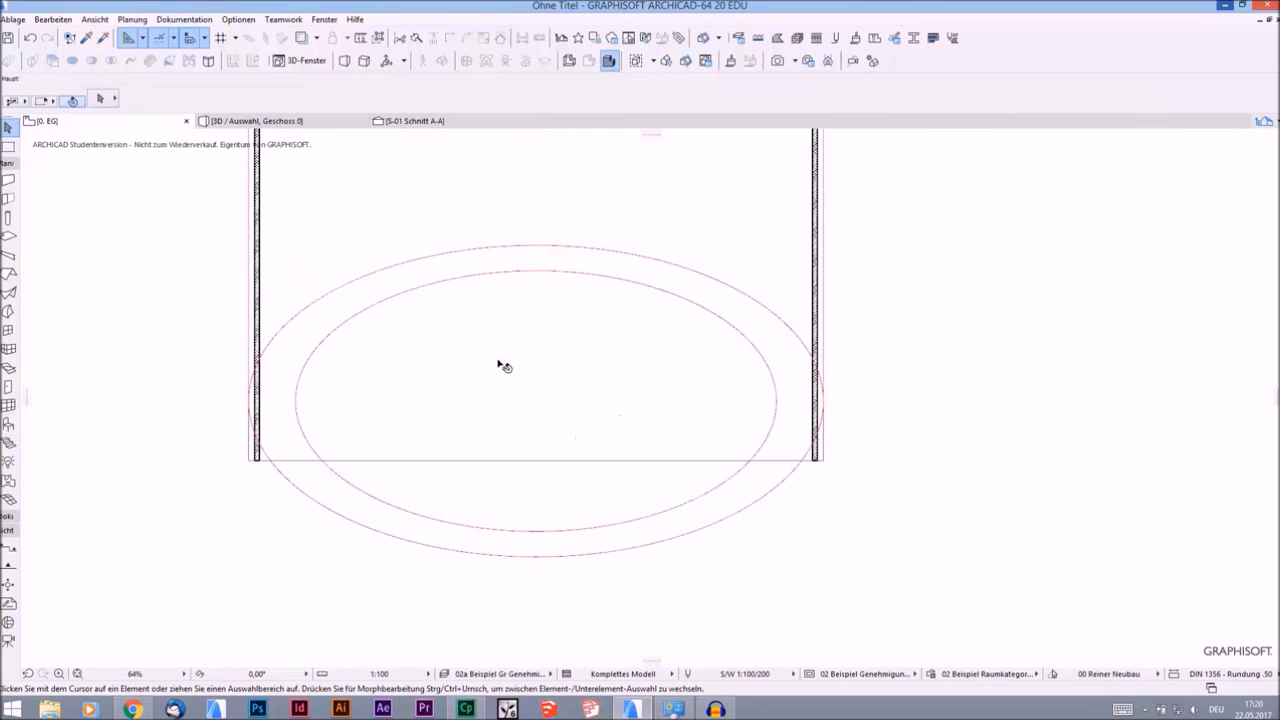
pyautogui.scroll(-2, 503, 366)
pyautogui.scroll(-2, 600, 360)
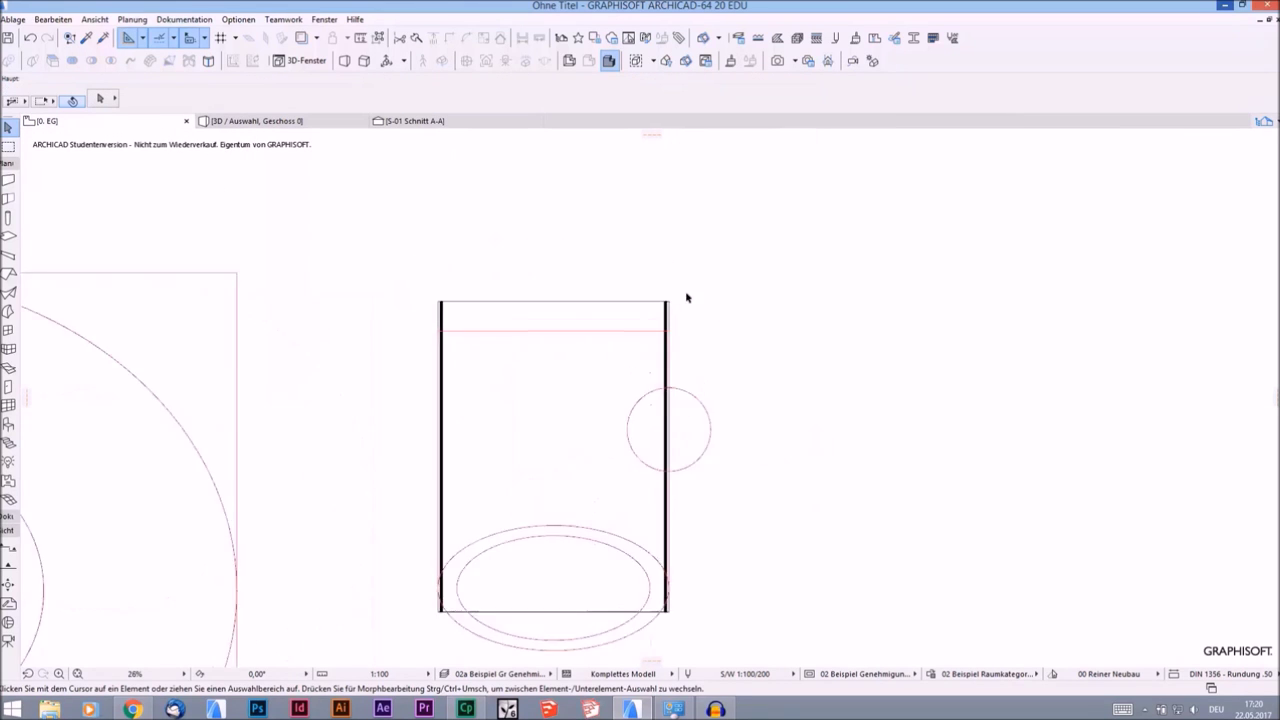
pyautogui.scroll(4, 660, 320)
pyautogui.scroll(-3, 652, 320)
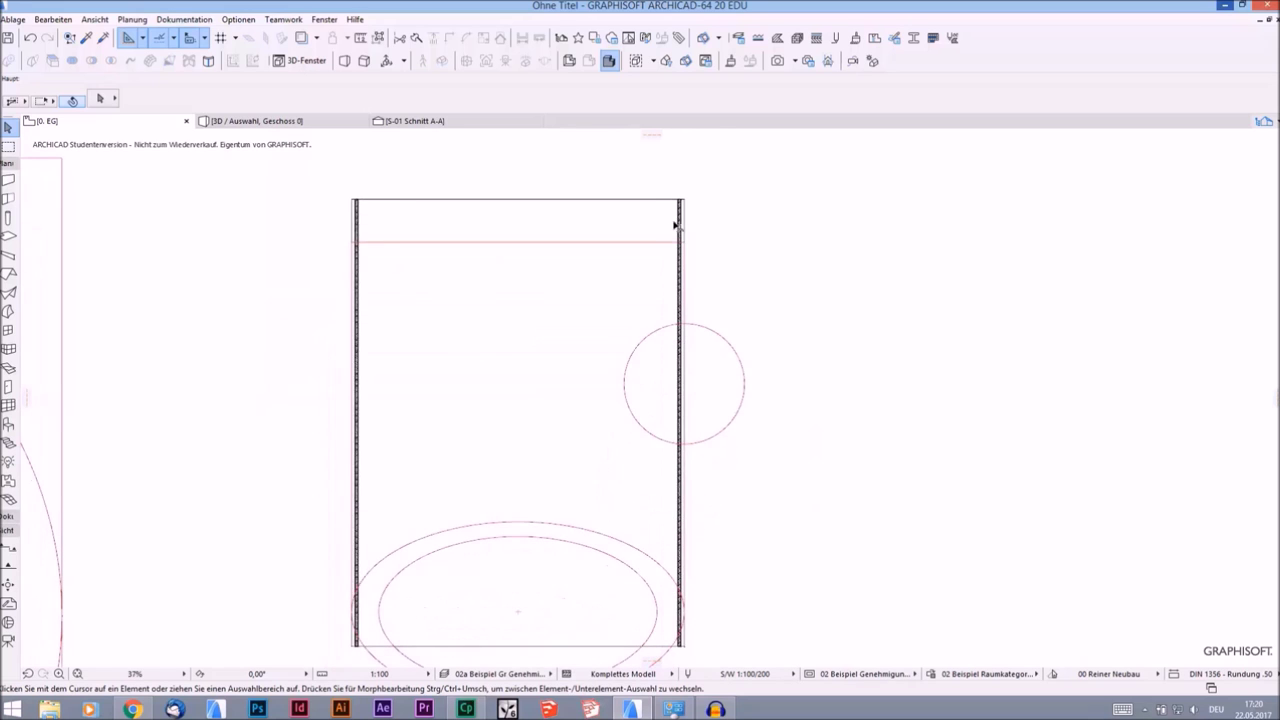
pyautogui.click(683, 206)
pyautogui.scroll(2, 643, 204)
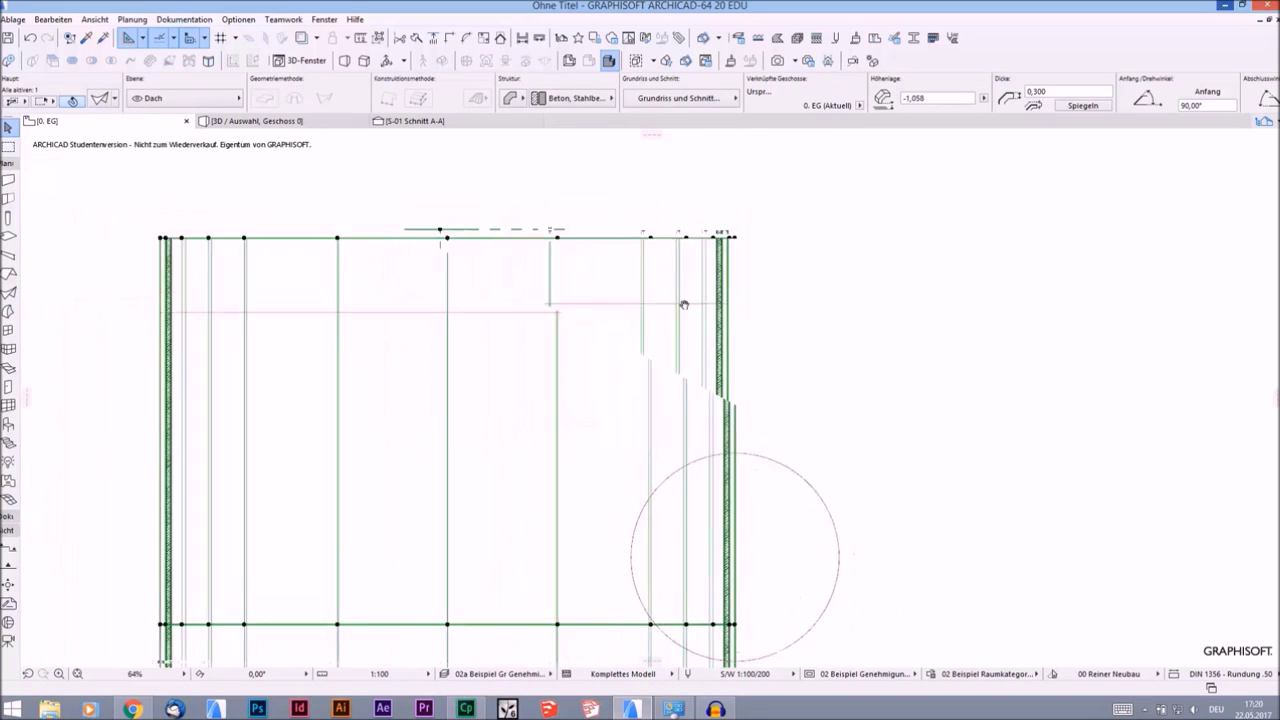
pyautogui.click(416, 122)
# Display all model elements in the 3D window with Ctrl+Shift+F5
pyautogui.click(301, 124)
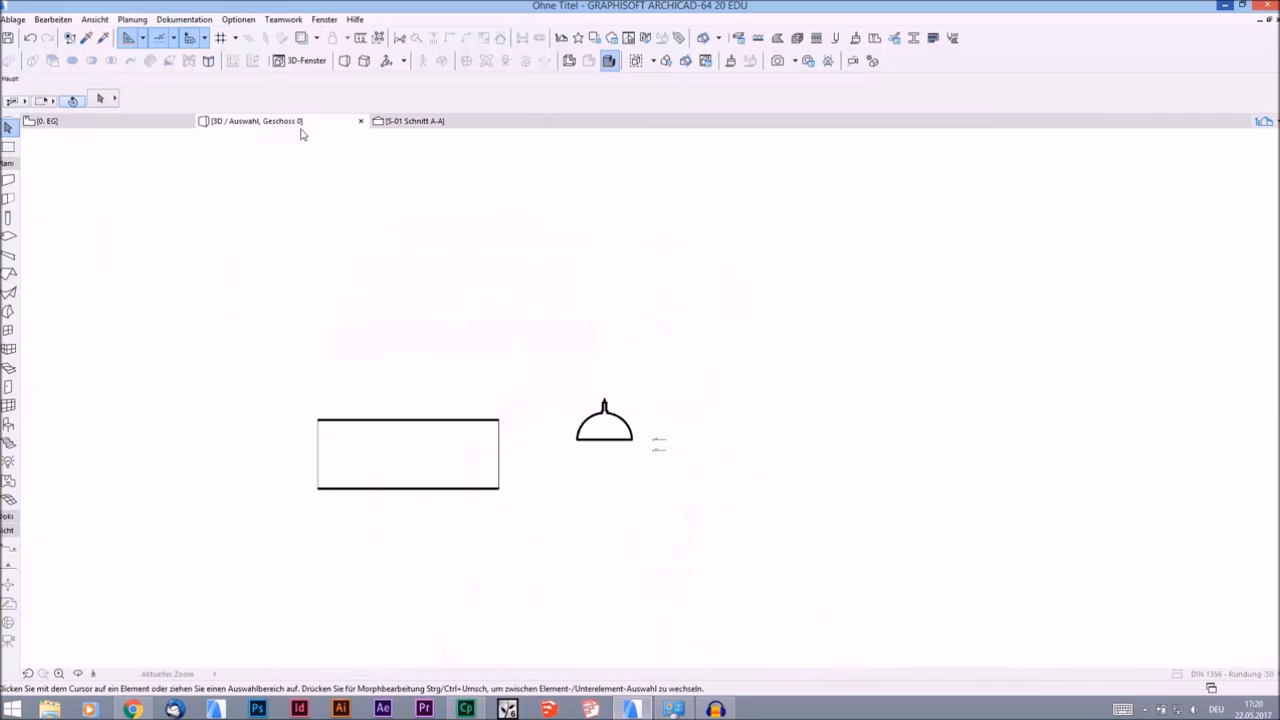
pyautogui.scroll(-3, 574, 431)
pyautogui.scroll(-2, 549, 434)
pyautogui.scroll(-1, 548, 434)
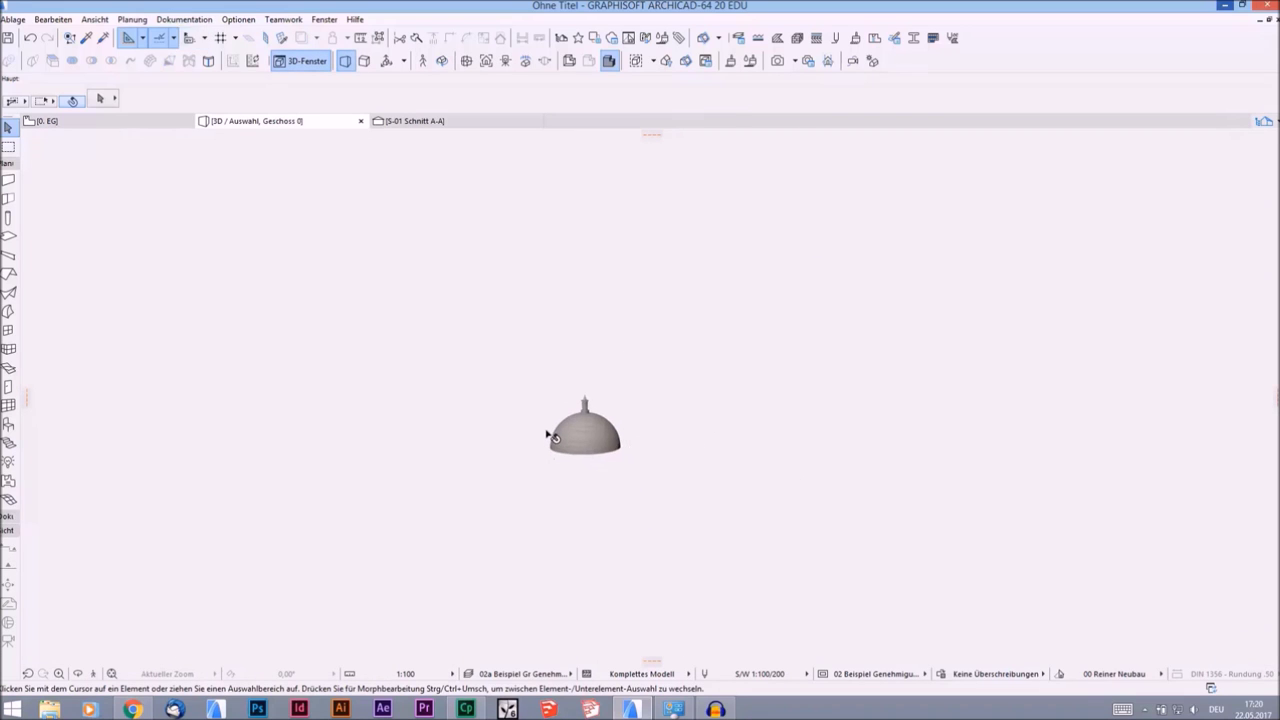
pyautogui.scroll(-1, 548, 434)
pyautogui.hotkey('ctrl', 'shift', 'F5')
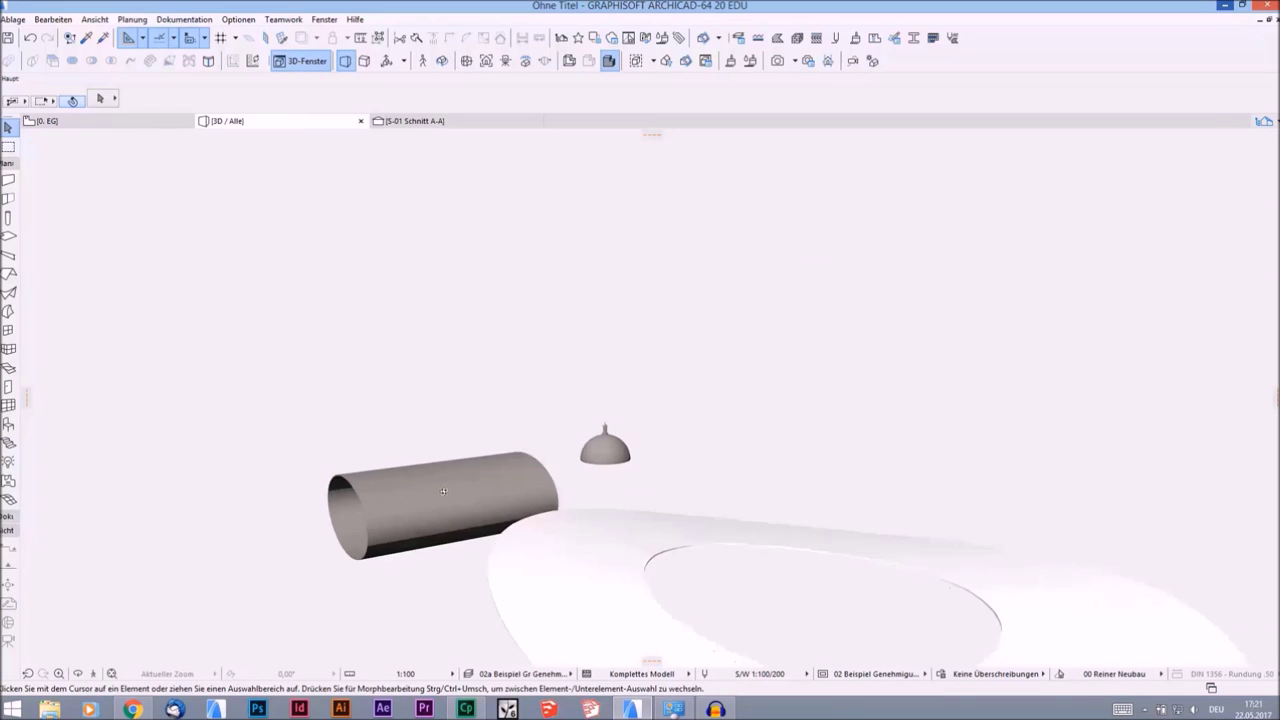
# Orbit the 3D view so the lying tube's open end faces the viewer
pyautogui.keyDown('shift'); pyautogui.moveTo(443, 491); pyautogui.dragTo(740, 386, button='middle'); pyautogui.keyUp('shift')
pyautogui.scroll(3, 423, 551)
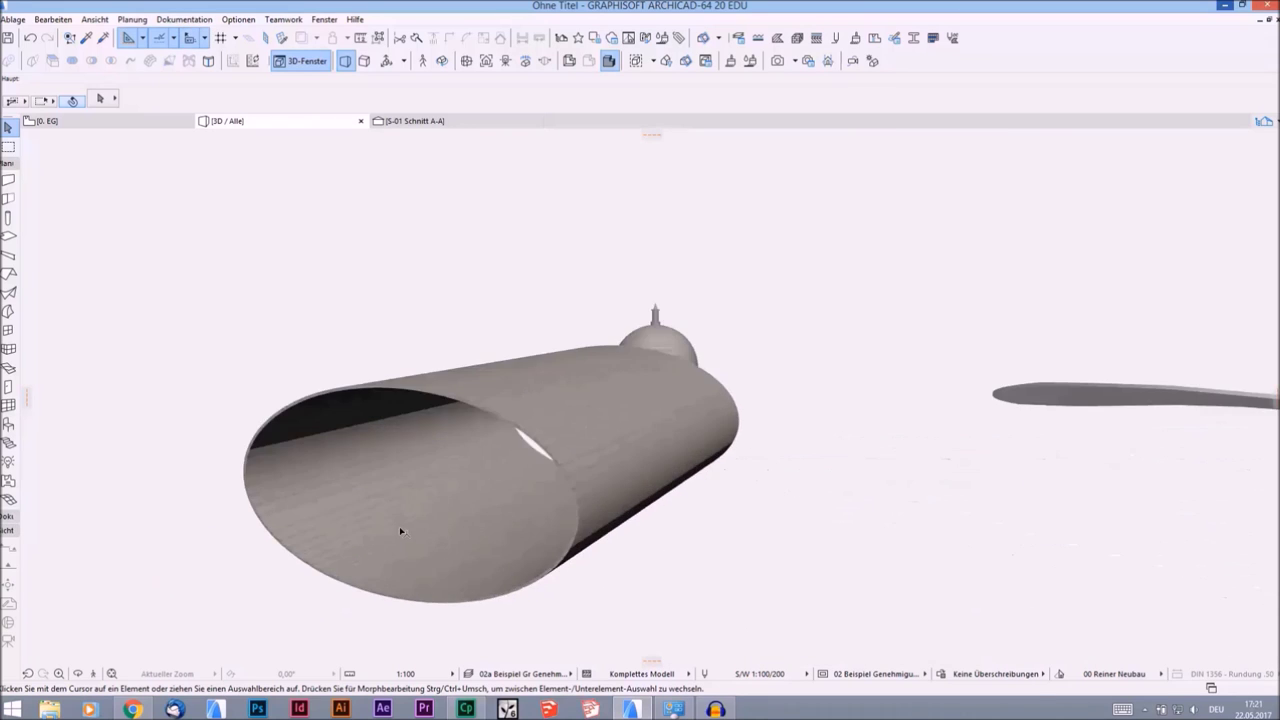
pyautogui.moveTo(399, 531)
pyautogui.keyDown('shift'); pyautogui.mouseDown(button='middle')
pyautogui.moveTo(600, 489)
pyautogui.moveTo(803, 520)
pyautogui.moveTo(772, 461)
pyautogui.moveTo(788, 491)
pyautogui.moveTo(829, 514)
pyautogui.moveTo(803, 465)
pyautogui.moveTo(722, 402)
pyautogui.moveTo(714, 498)
pyautogui.mouseUp(button='middle'); pyautogui.keyUp('shift')
pyautogui.scroll(-2, 772, 461)
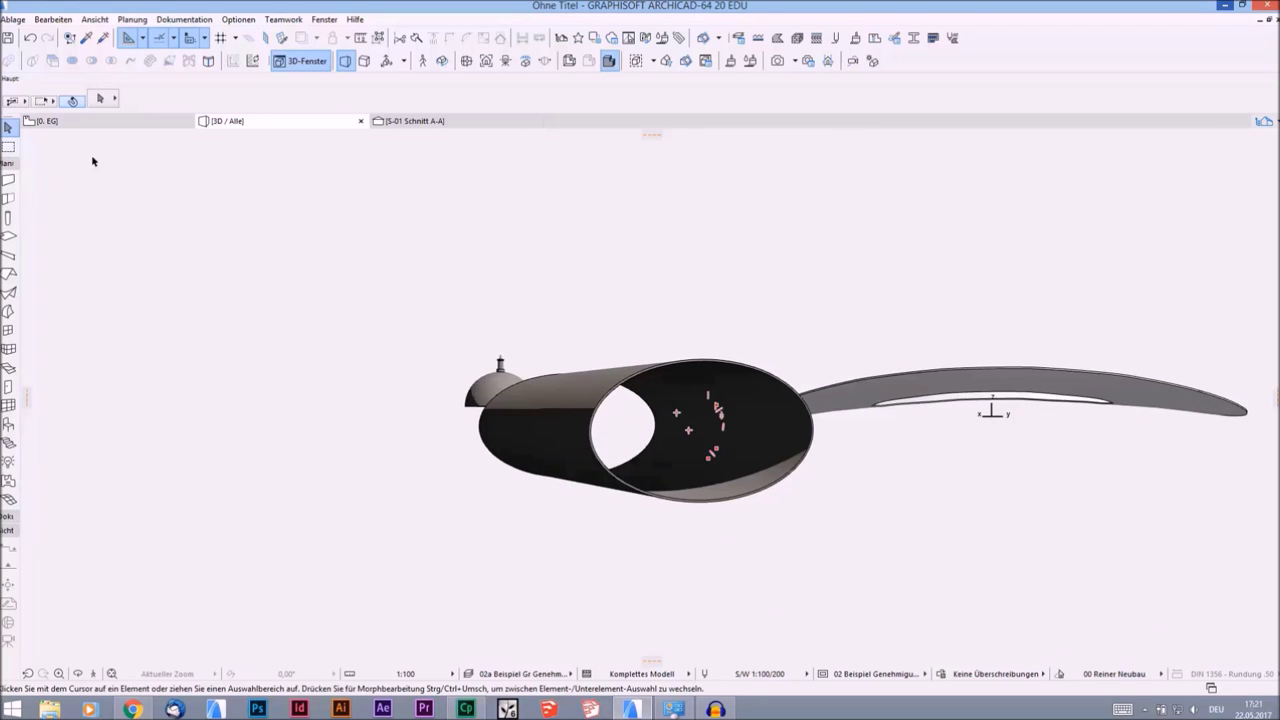
pyautogui.click(122, 120)
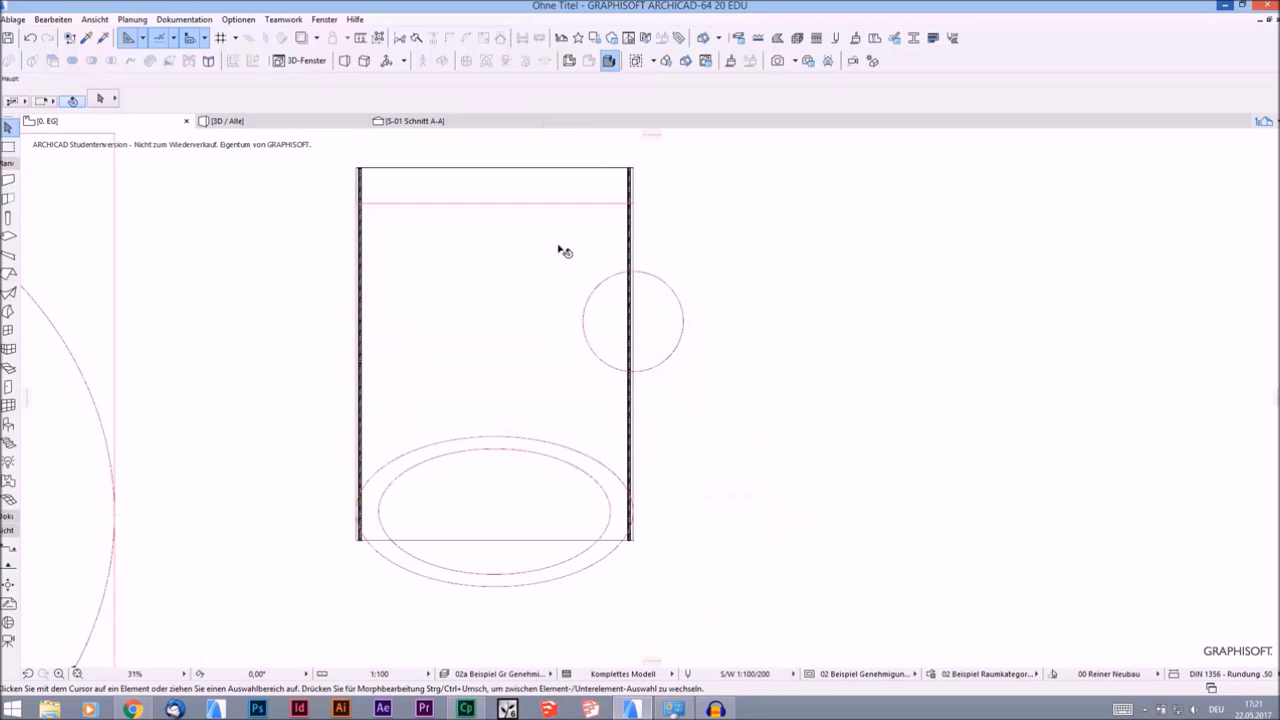
# Cut a round window hole into the tube shell using the small circle as outline
pyautogui.scroll(-5, 594, 323)
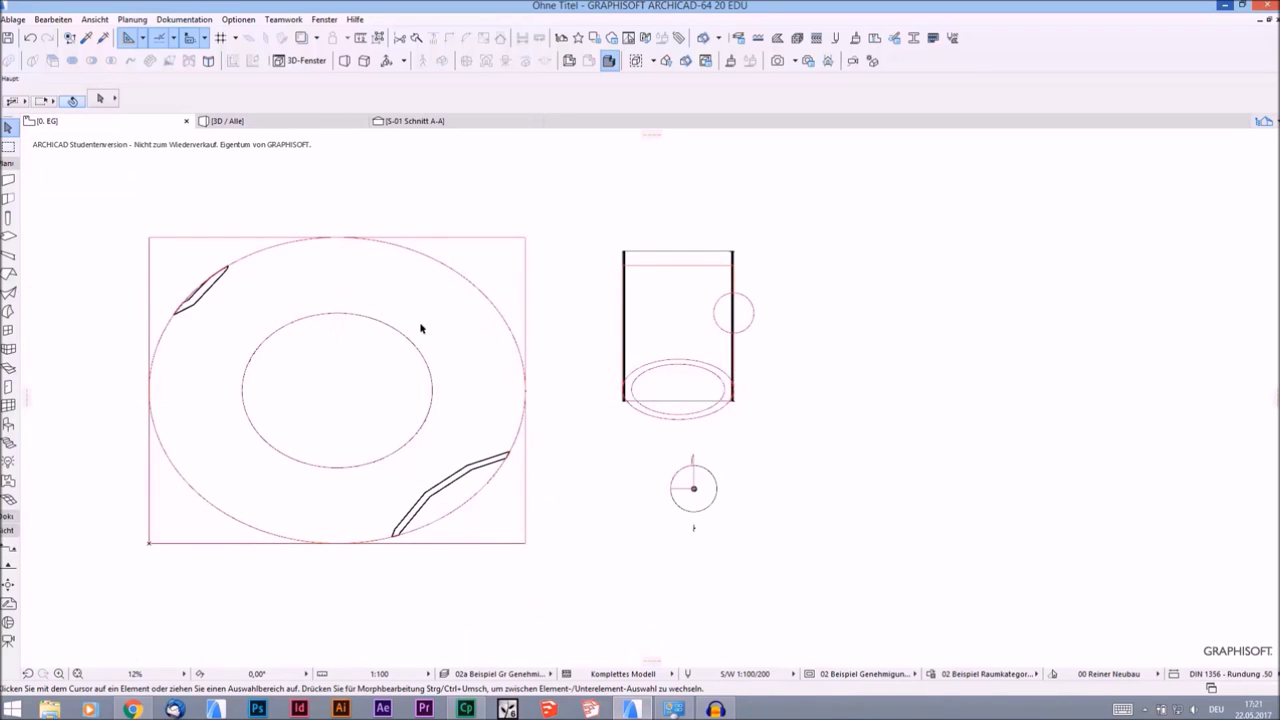
pyautogui.scroll(3, 688, 291)
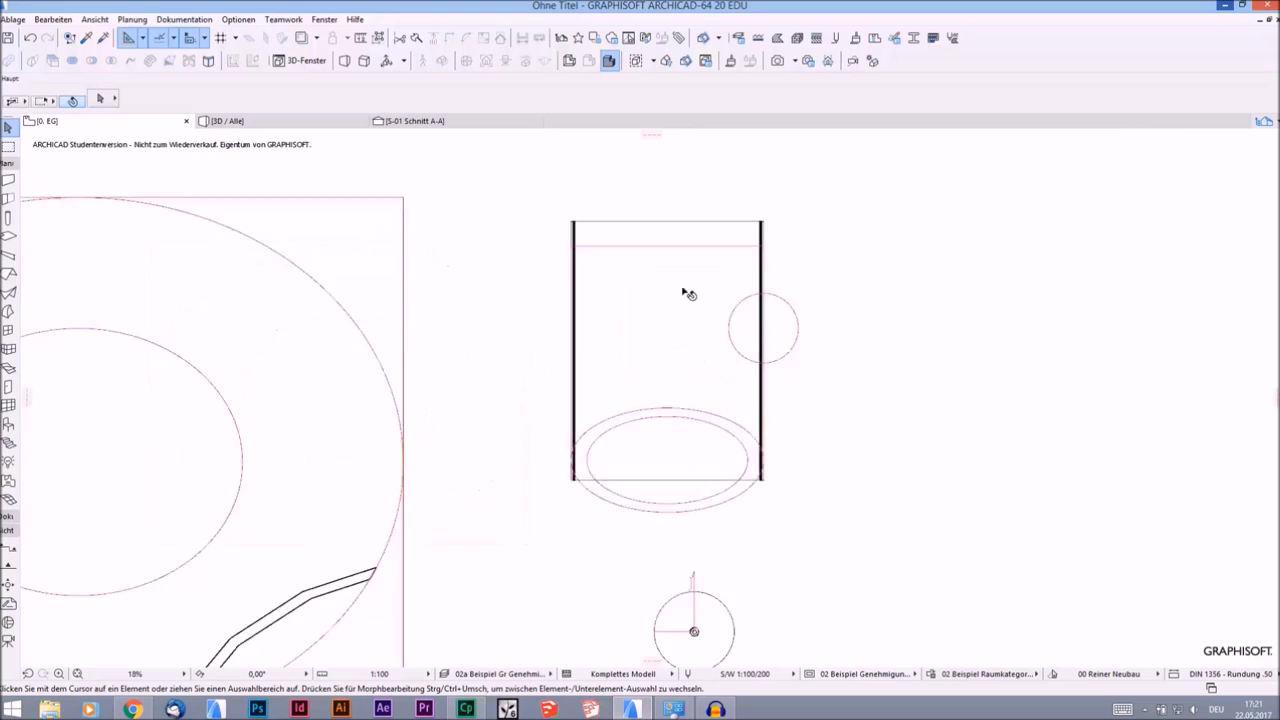
pyautogui.scroll(1, 664, 291)
pyautogui.moveTo(664, 291); pyautogui.dragTo(622, 309, button='middle')
pyautogui.click(514, 241)
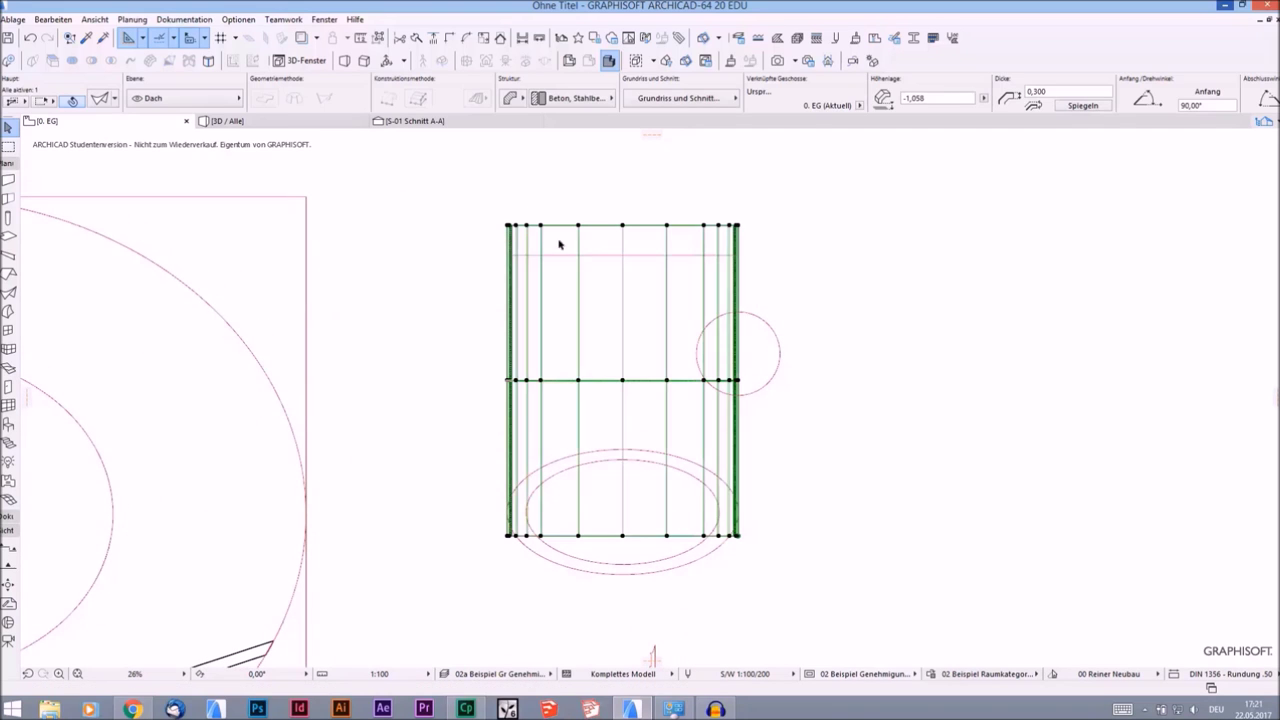
pyautogui.scroll(3, 662, 287)
pyautogui.moveTo(664, 301); pyautogui.dragTo(676, 328, button='middle')
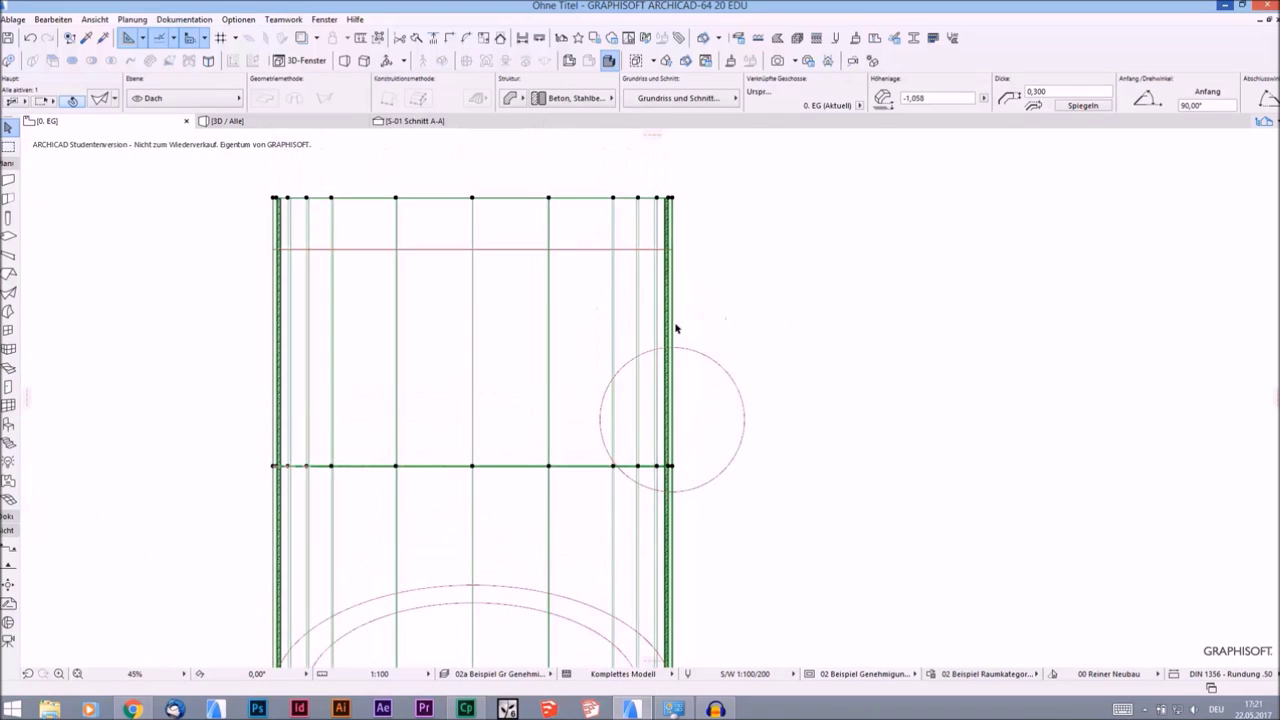
pyautogui.rightClick(740, 291)
pyautogui.click(818, 511)
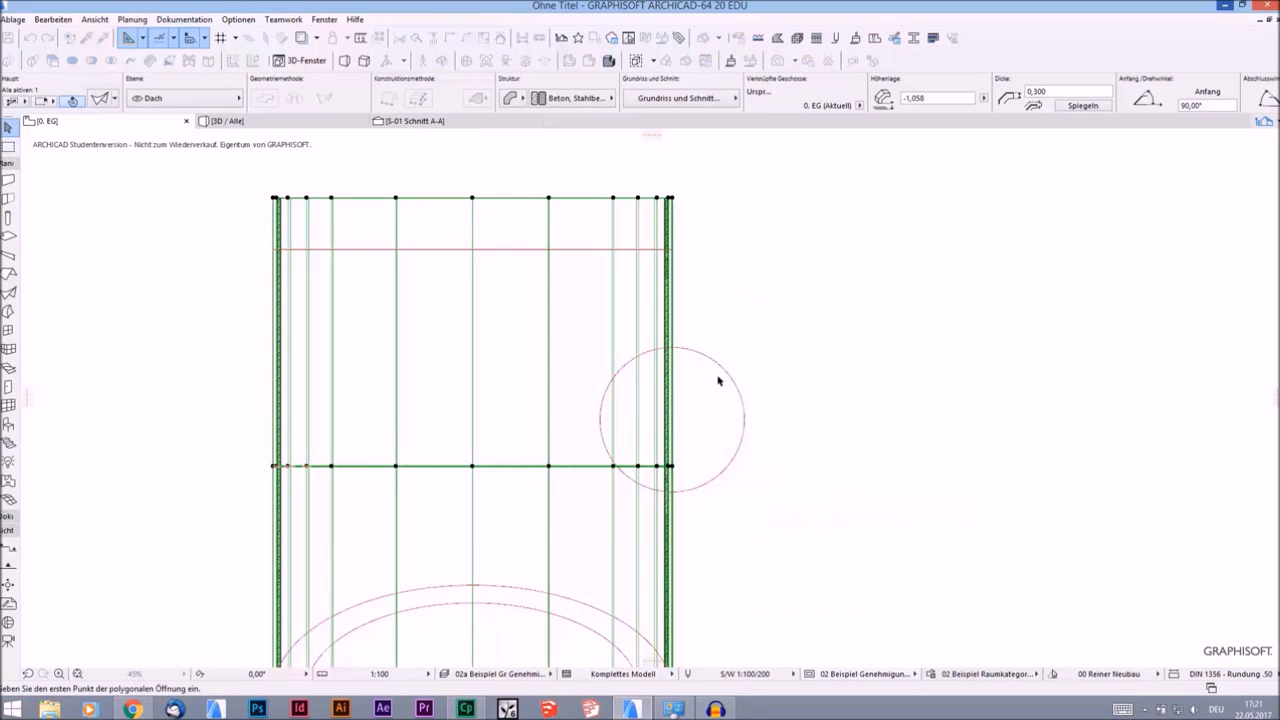
pyautogui.click(717, 363)
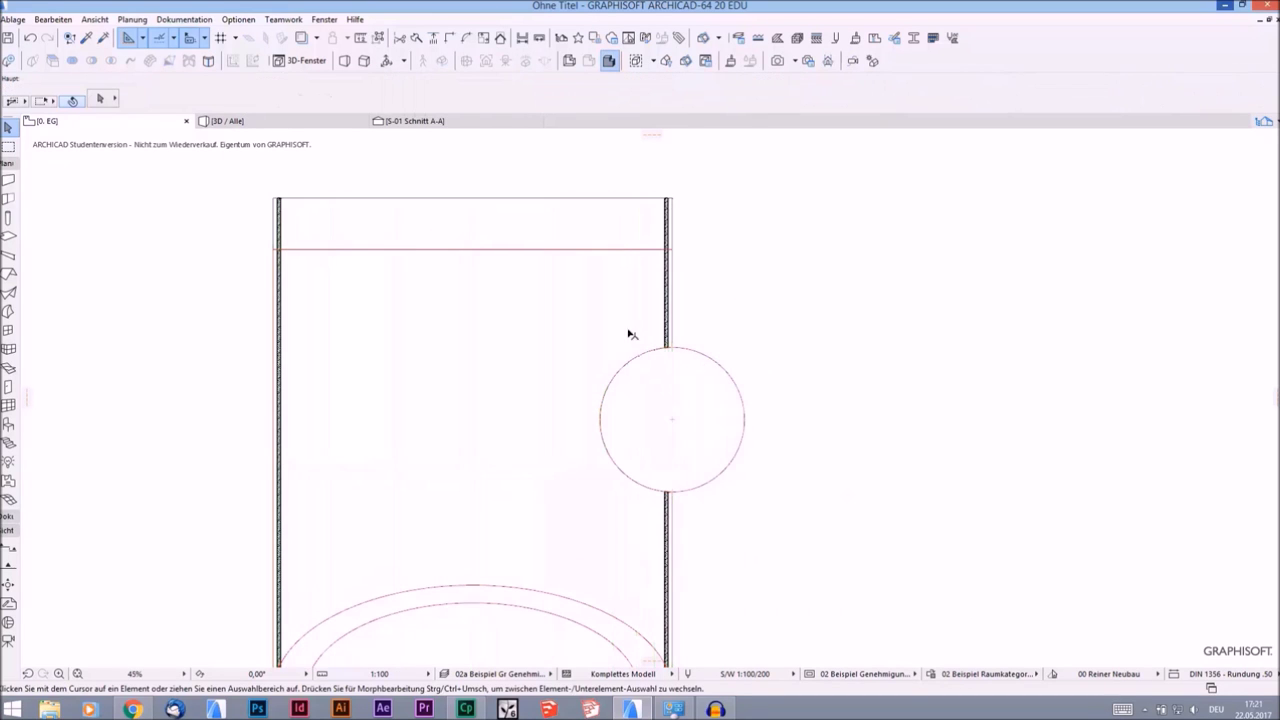
pyautogui.click(290, 121)
# Orbit and zoom the 3D view in close around the tube shell
pyautogui.keyDown('shift'); pyautogui.moveTo(700, 450); pyautogui.dragTo(953, 459, button='middle'); pyautogui.keyUp('shift')
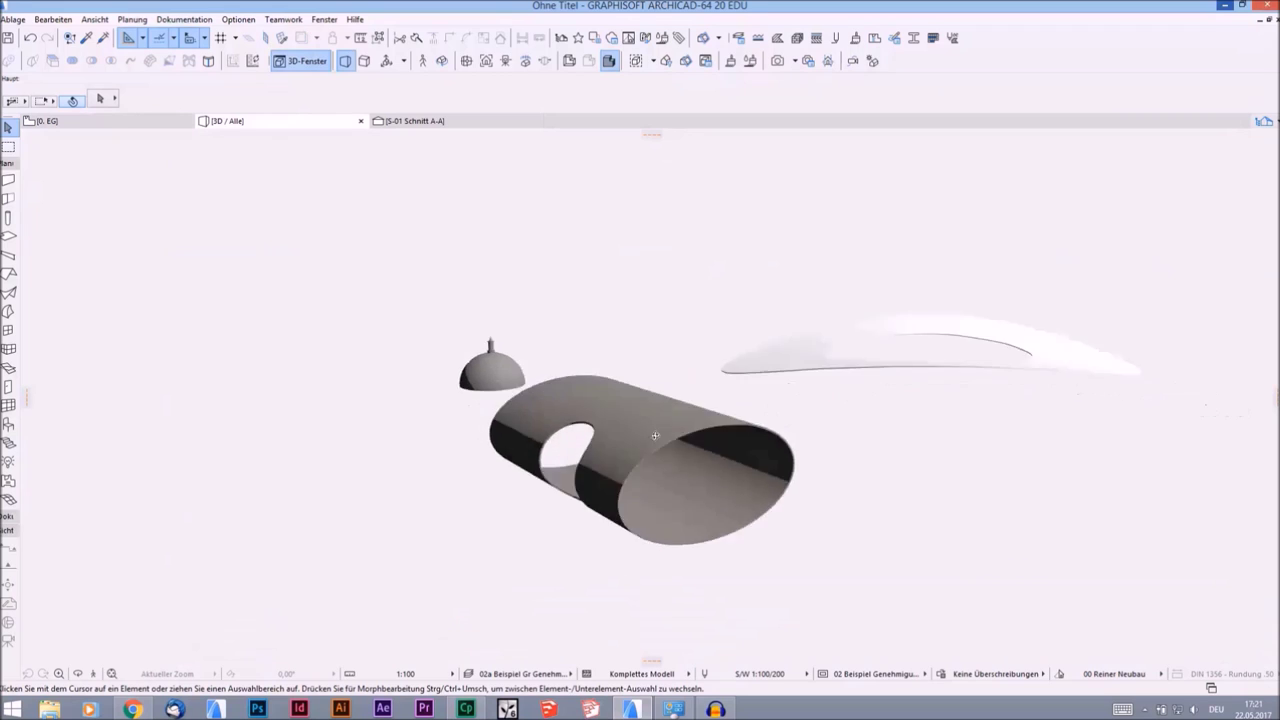
pyautogui.scroll(2, 953, 459)
pyautogui.scroll(2, 840, 470)
pyautogui.scroll(3, 740, 490)
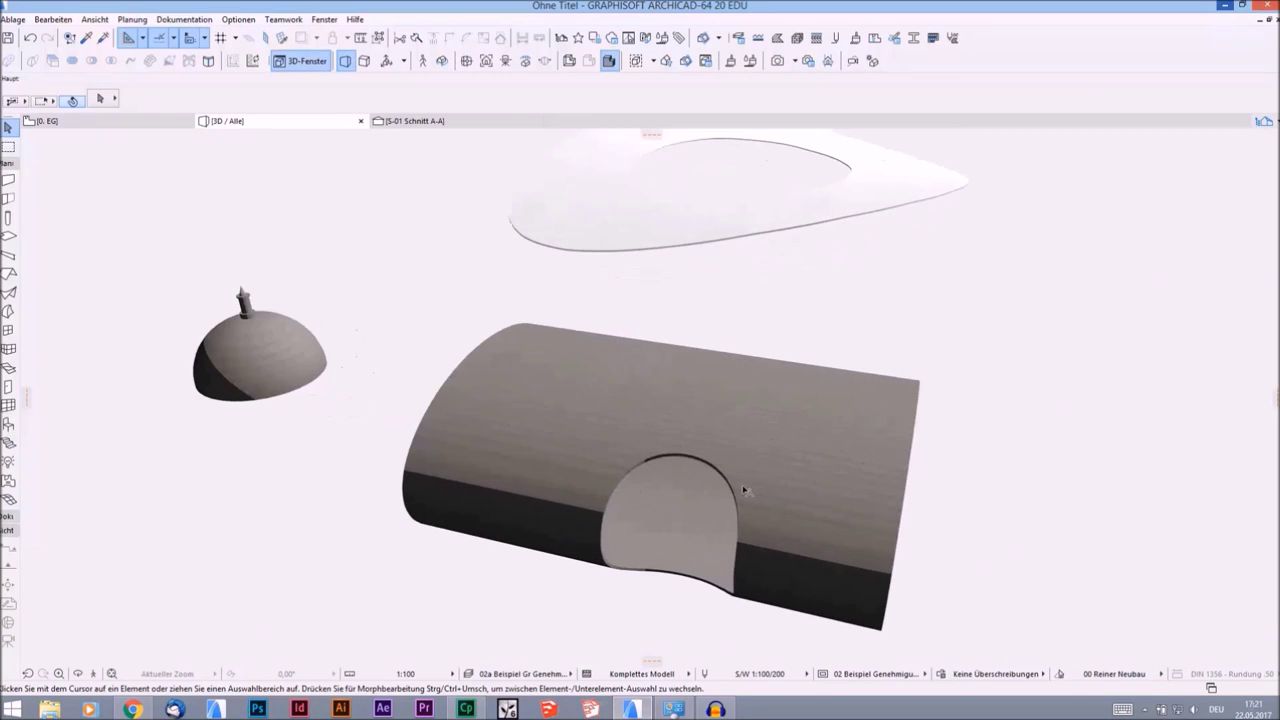
pyautogui.scroll(2, 700, 495)
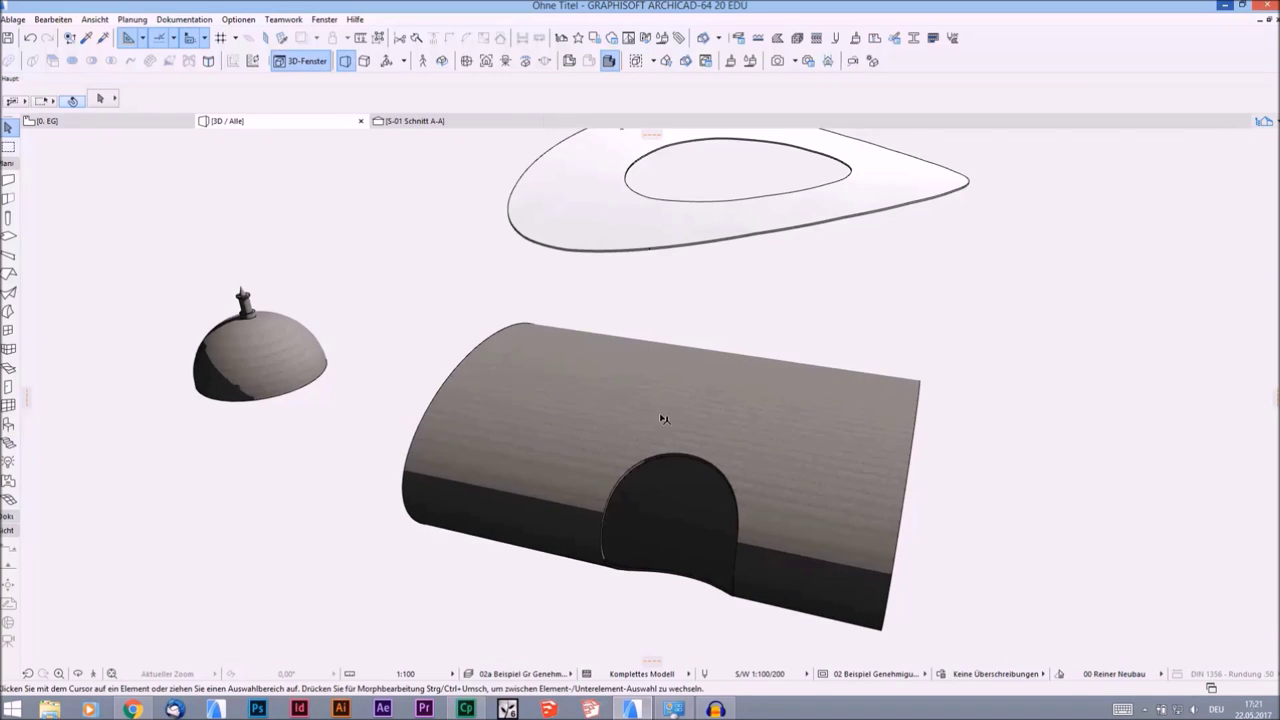
pyautogui.keyDown('shift'); pyautogui.moveTo(662, 416); pyautogui.dragTo(640, 386, button='middle'); pyautogui.keyUp('shift')
pyautogui.scroll(2, 680, 449)
pyautogui.keyDown('shift'); pyautogui.moveTo(685, 445); pyautogui.dragTo(491, 337, button='middle'); pyautogui.keyUp('shift')
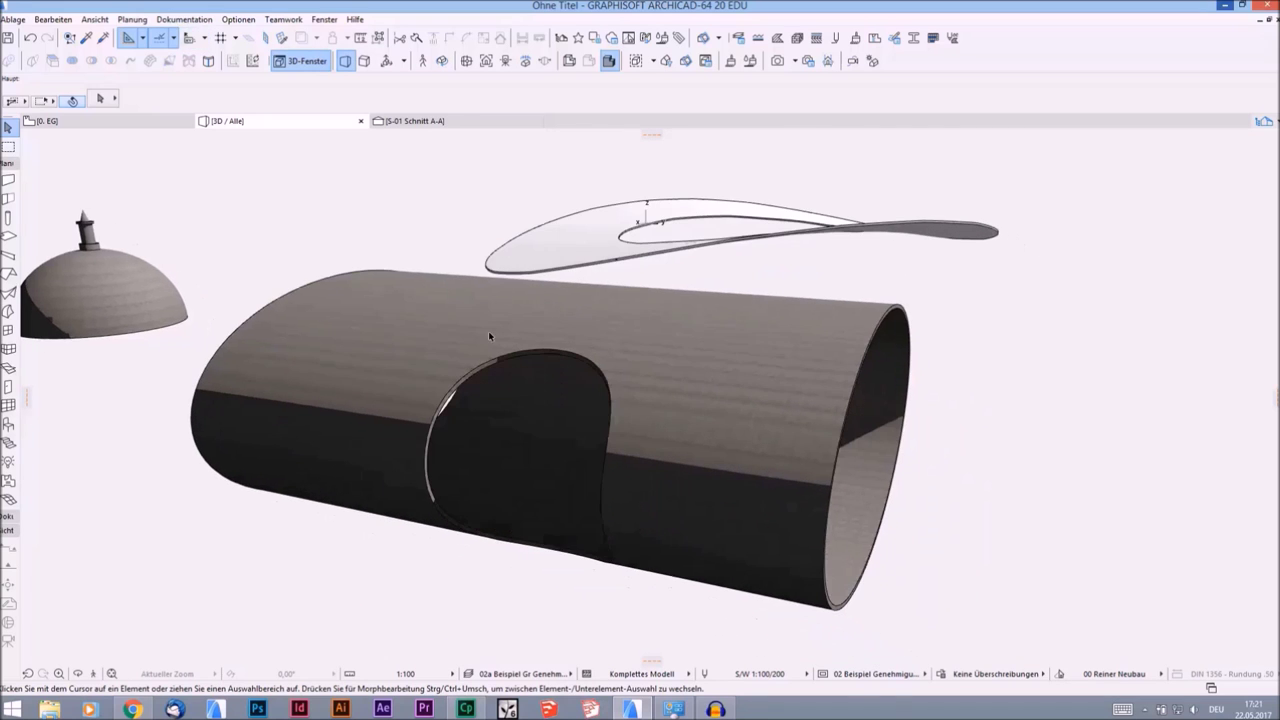
# Select the tube shell to reveal its hole outline and pick a bottom-outline node
pyautogui.click(493, 362)
pyautogui.keyDown('shift'); pyautogui.moveTo(571, 557); pyautogui.dragTo(581, 592, button='middle'); pyautogui.keyUp('shift')
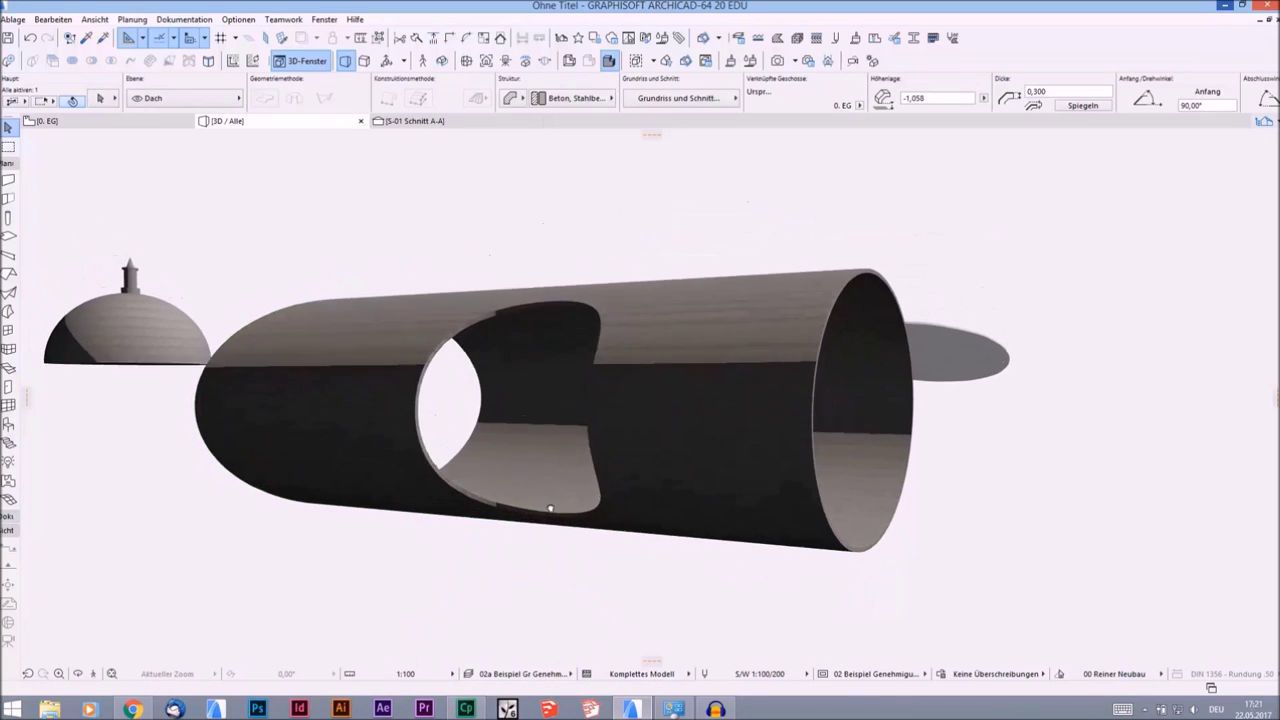
pyautogui.scroll(-3, 581, 592)
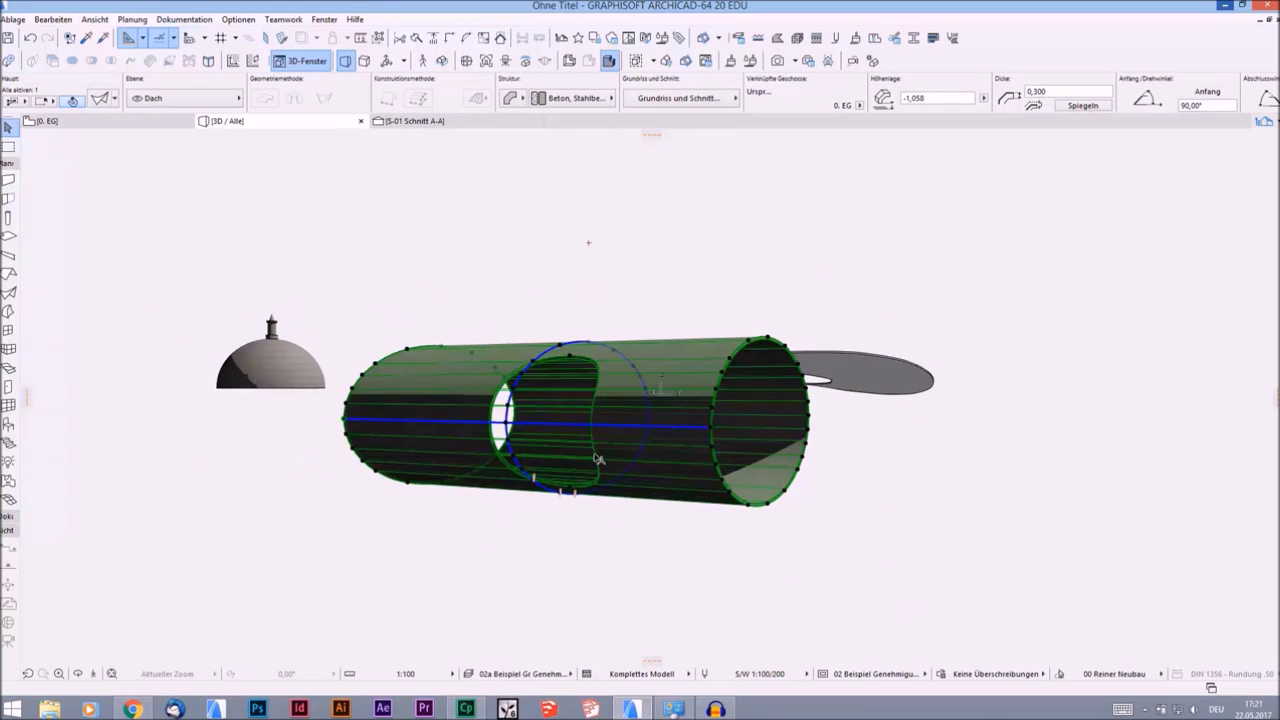
pyautogui.click(517, 531)
pyautogui.scroll(2, 517, 531)
pyautogui.scroll(2, 528, 517)
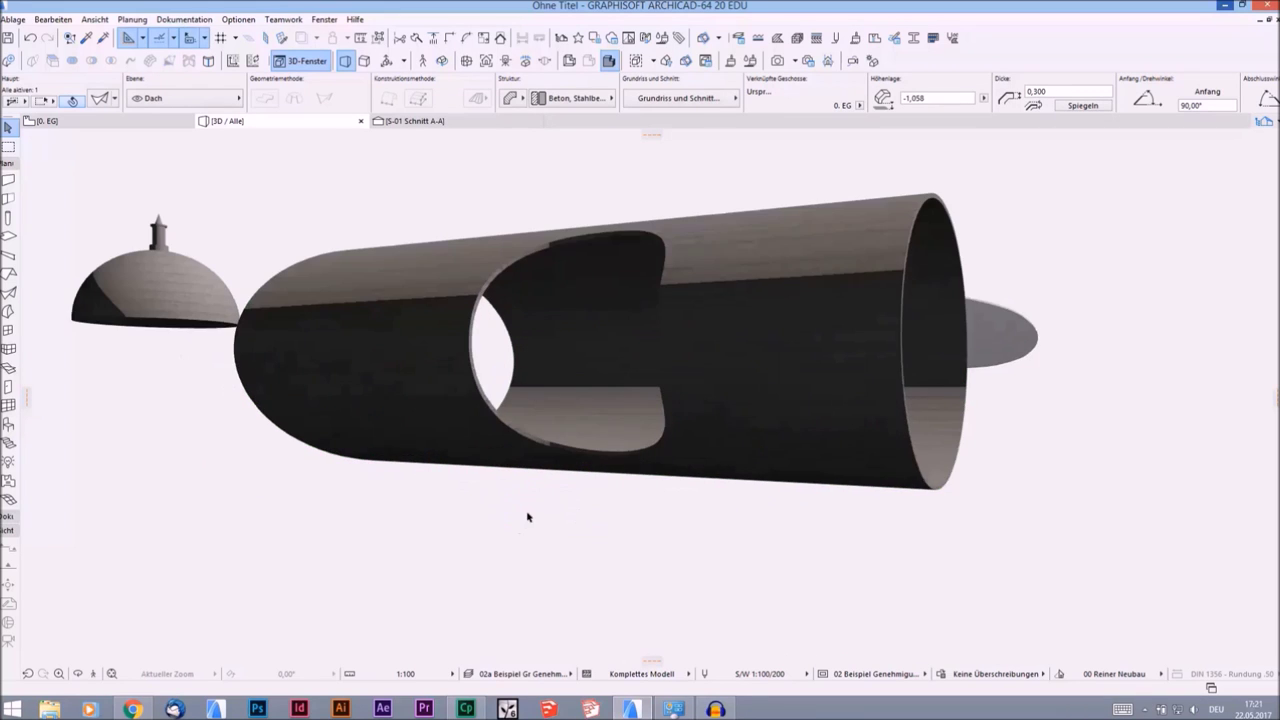
pyautogui.keyDown('shift'); pyautogui.moveTo(528, 517); pyautogui.dragTo(514, 537, button='middle'); pyautogui.keyUp('shift')
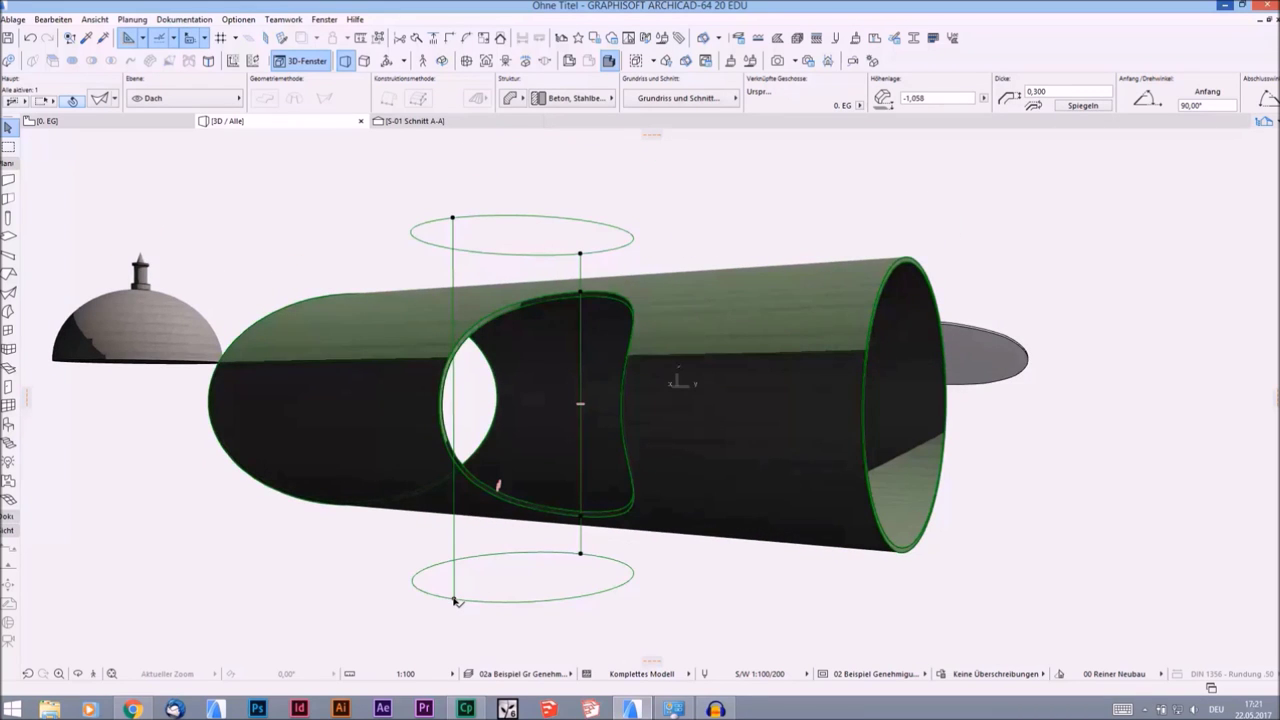
pyautogui.click(454, 599)
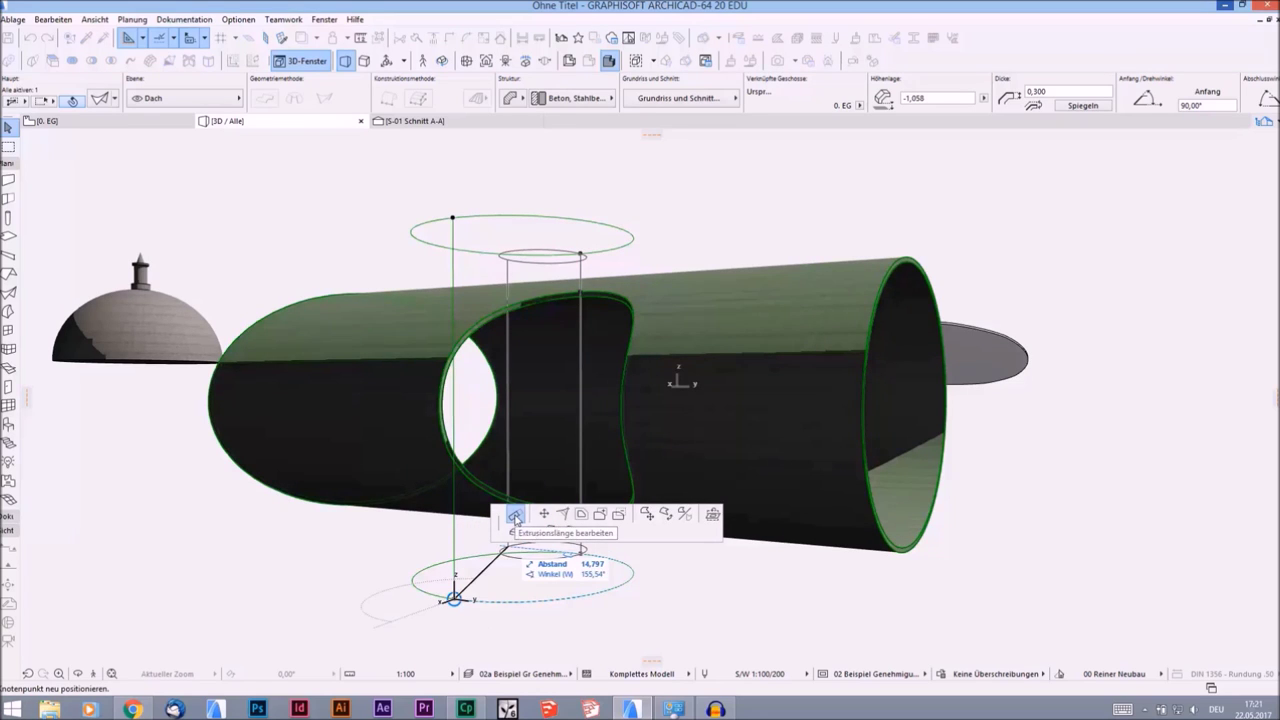
# Shorten the hole's extrusion length so it pierces only one tube wall
pyautogui.click(515, 532)
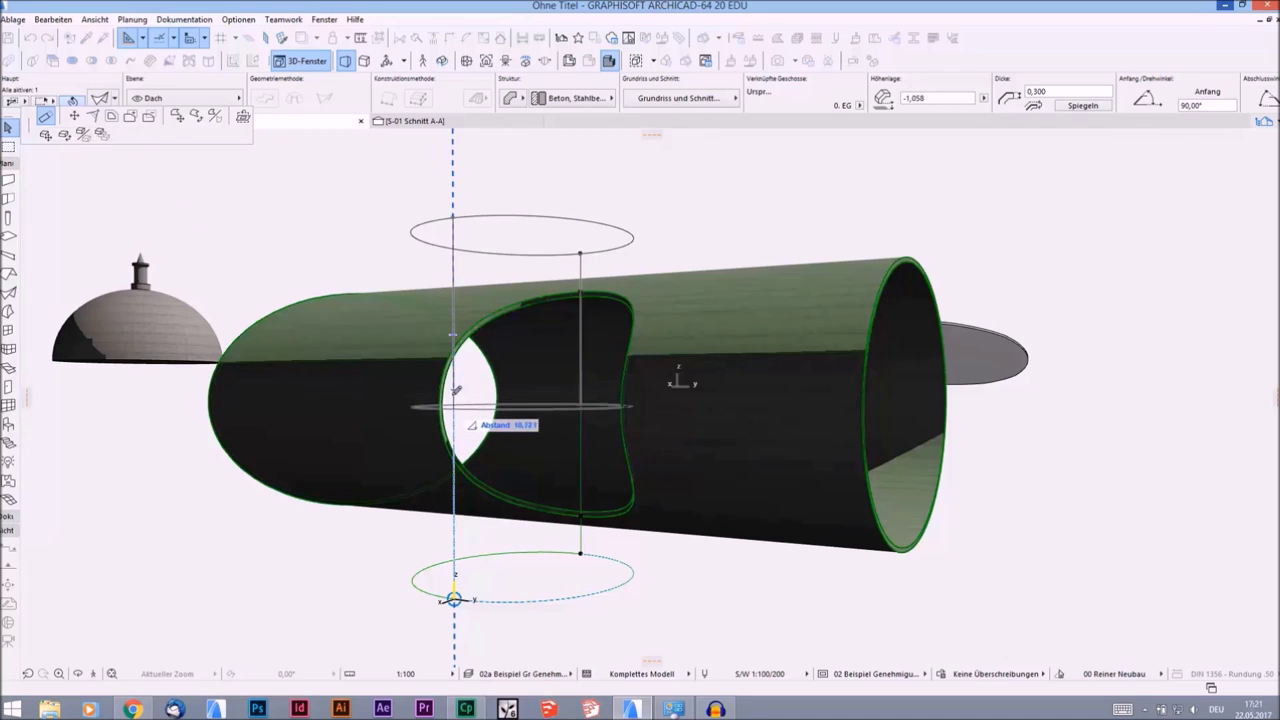
pyautogui.click(457, 405)
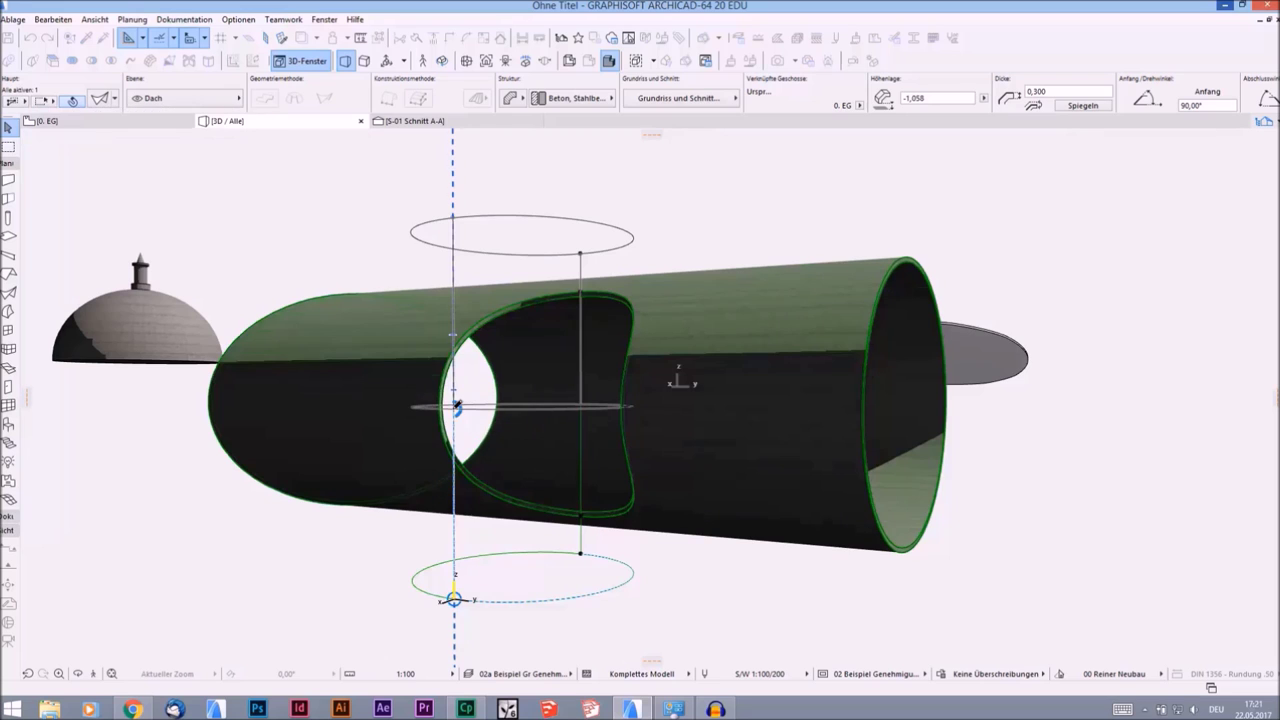
pyautogui.press('Escape')
# Orbit around the model to inspect the tube's finished arched opening
pyautogui.moveTo(571, 423)
pyautogui.keyDown('shift'); pyautogui.mouseDown(button='middle')
pyautogui.moveTo(680, 449)
pyautogui.moveTo(514, 443)
pyautogui.moveTo(711, 500)
pyautogui.moveTo(465, 408)
pyautogui.mouseUp(button='middle'); pyautogui.keyUp('shift')
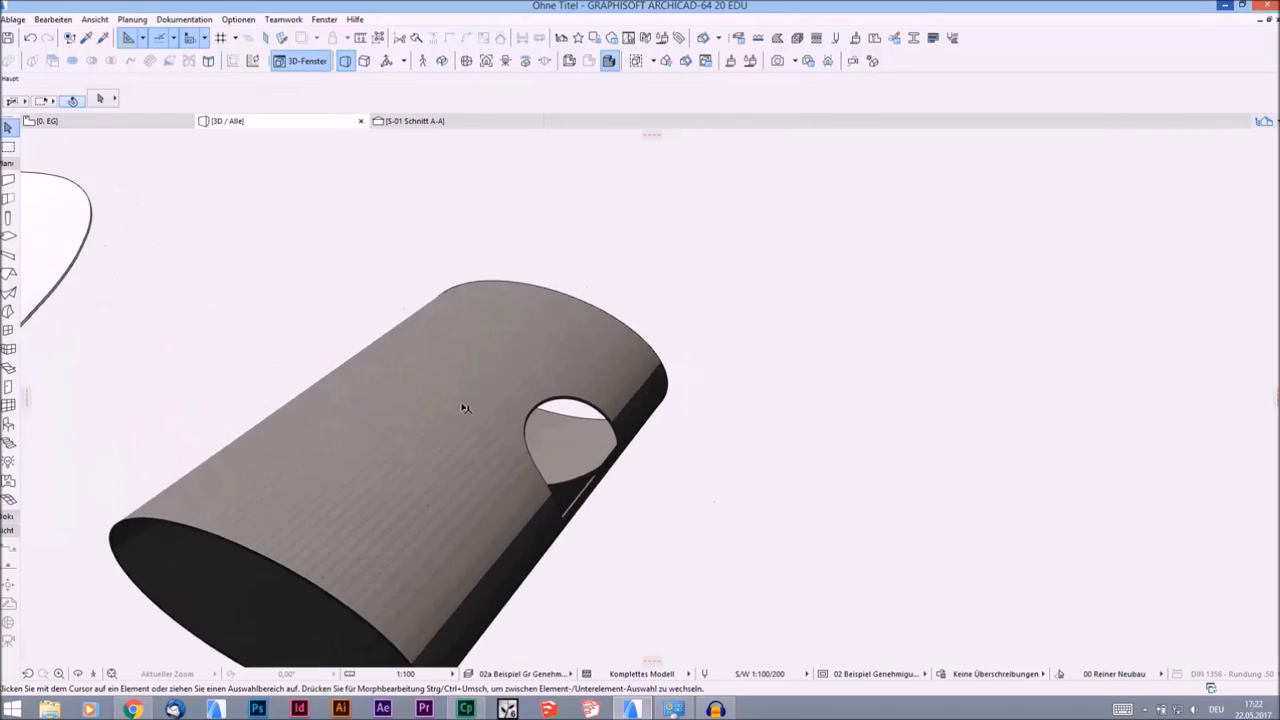
pyautogui.moveTo(503, 500)
pyautogui.keyDown('shift'); pyautogui.mouseDown(button='middle')
pyautogui.moveTo(571, 434)
pyautogui.moveTo(503, 500)
pyautogui.mouseUp(button='middle'); pyautogui.keyUp('shift')
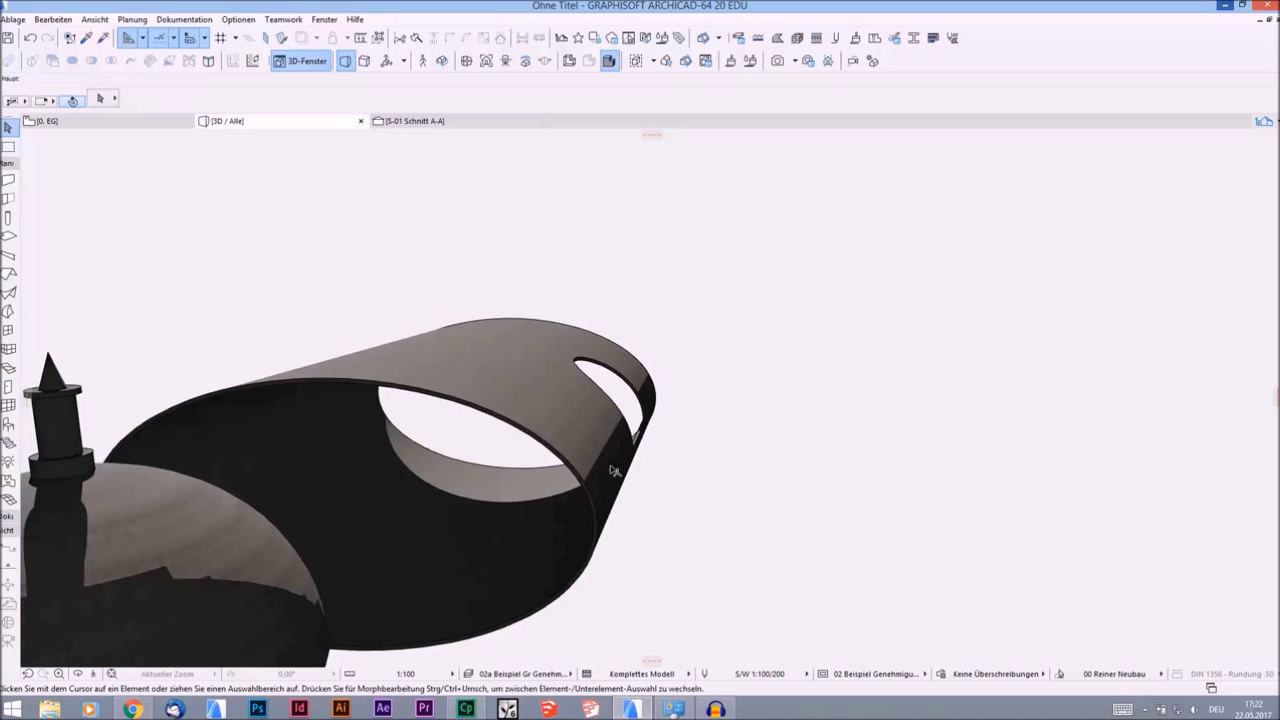
pyautogui.keyDown('shift'); pyautogui.moveTo(535, 510); pyautogui.dragTo(417, 406, button='middle'); pyautogui.keyUp('shift')
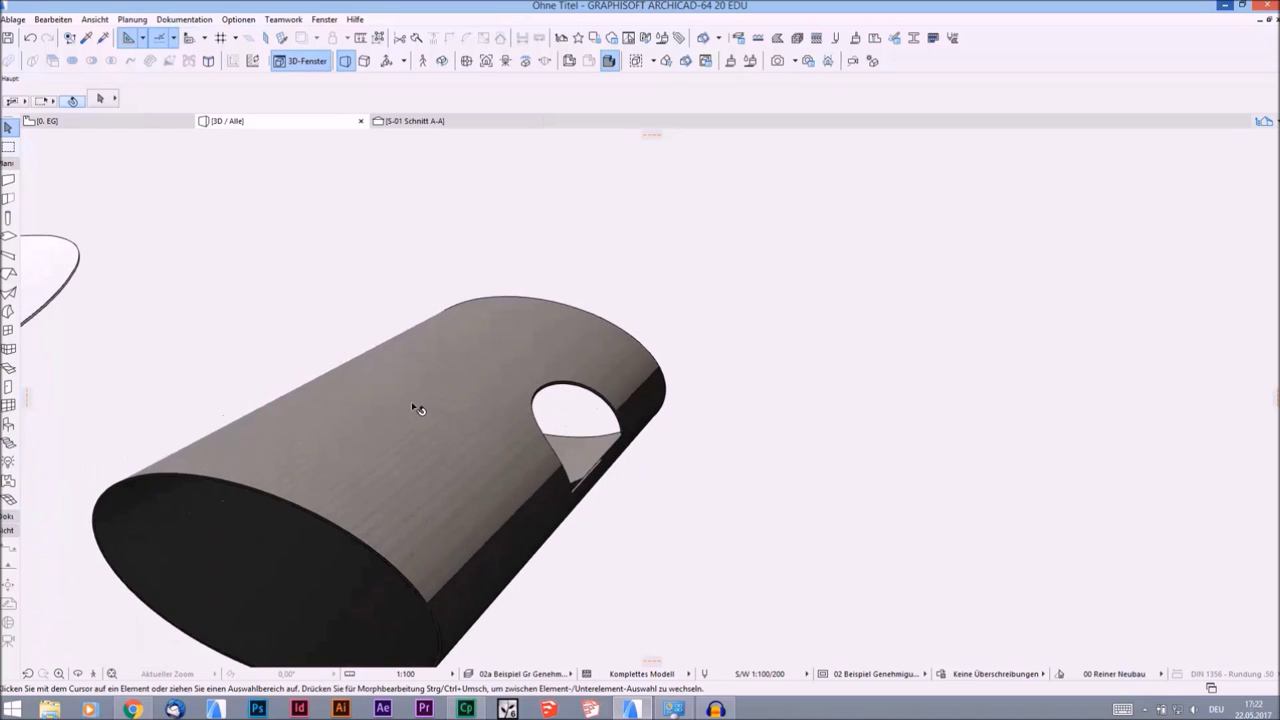
pyautogui.moveTo(595, 442)
pyautogui.keyDown('shift'); pyautogui.mouseDown(button='middle')
pyautogui.moveTo(563, 434)
pyautogui.moveTo(560, 400)
pyautogui.moveTo(654, 323)
pyautogui.moveTo(443, 463)
pyautogui.moveTo(577, 443)
pyautogui.moveTo(546, 437)
pyautogui.moveTo(662, 476)
pyautogui.moveTo(680, 451)
pyautogui.moveTo(734, 437)
pyautogui.moveTo(737, 474)
pyautogui.mouseUp(button='middle'); pyautogui.keyUp('shift')
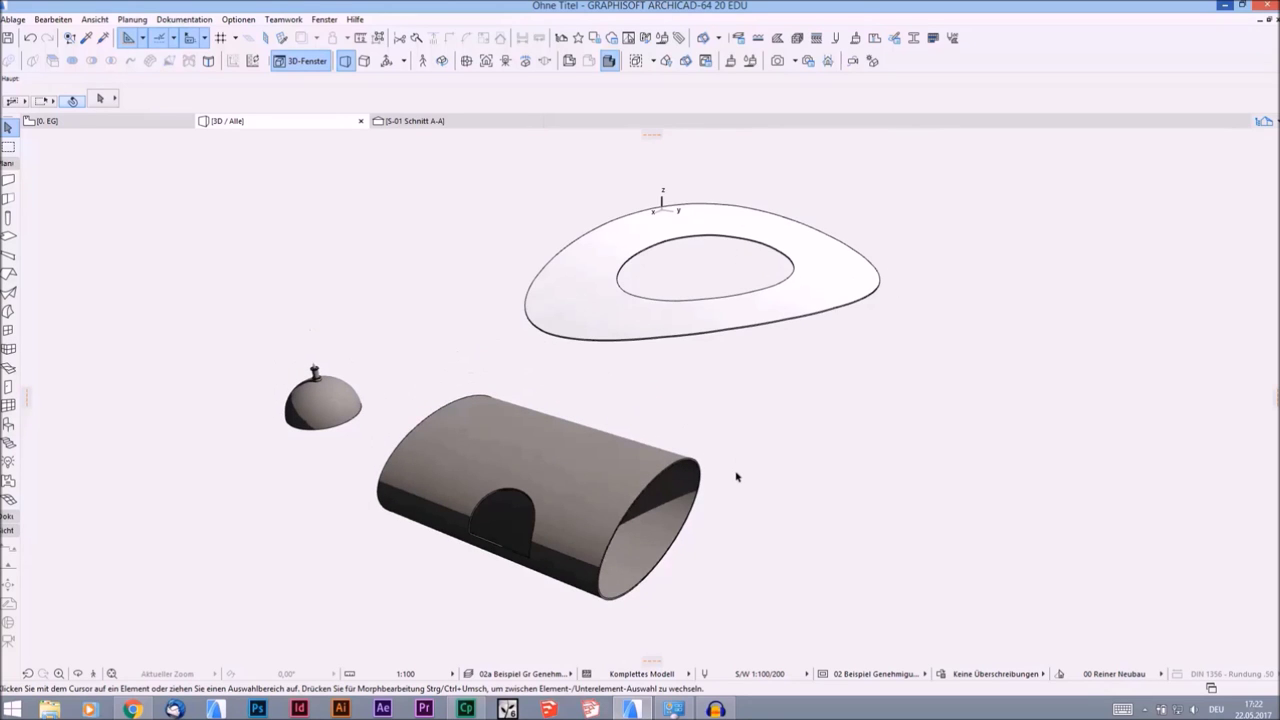
pyautogui.moveTo(704, 460)
pyautogui.keyDown('shift'); pyautogui.mouseDown(button='middle')
pyautogui.moveTo(743, 443)
pyautogui.moveTo(728, 420)
pyautogui.mouseUp(button='middle'); pyautogui.keyUp('shift')
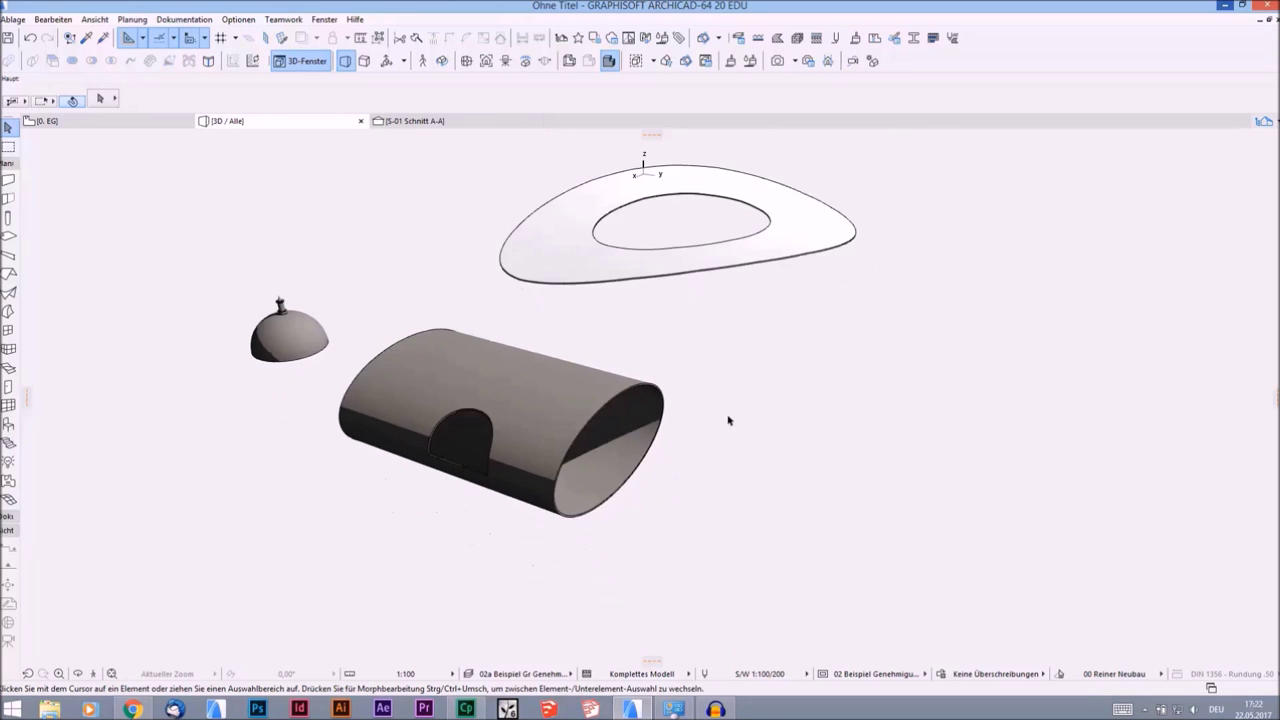
pyautogui.keyDown('shift'); pyautogui.moveTo(744, 362); pyautogui.dragTo(757, 420, button='middle'); pyautogui.keyUp('shift')
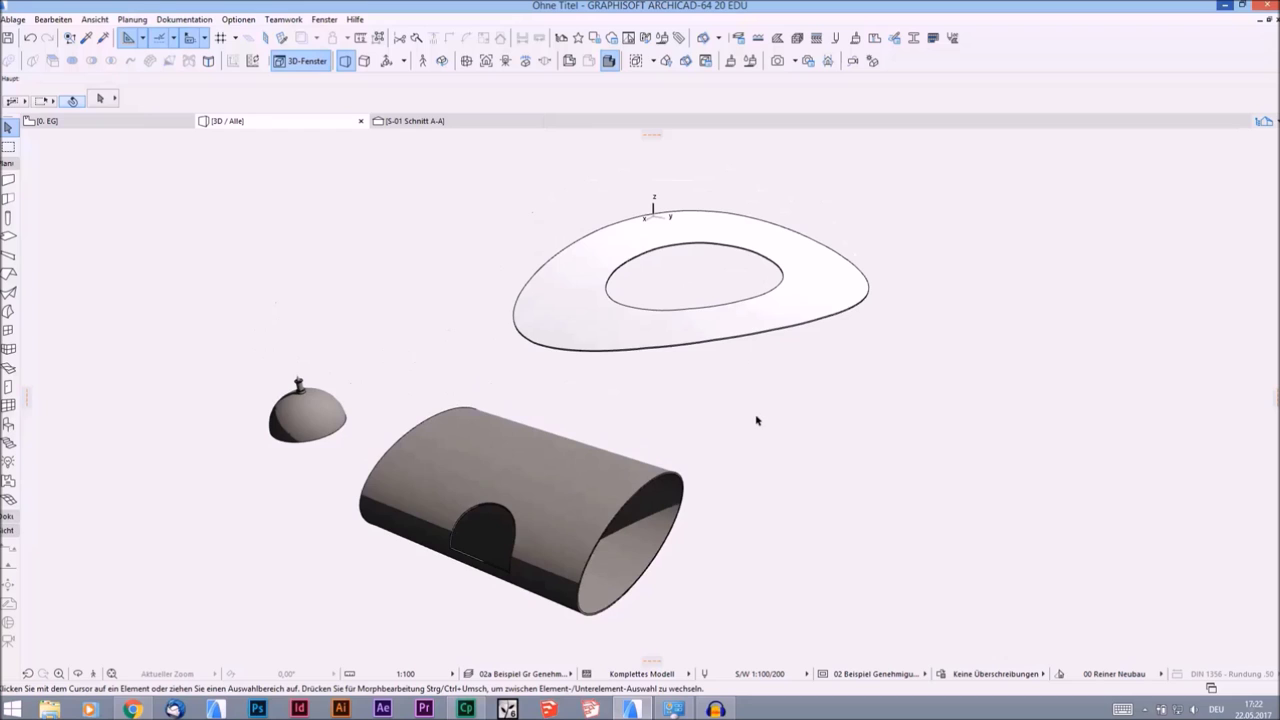